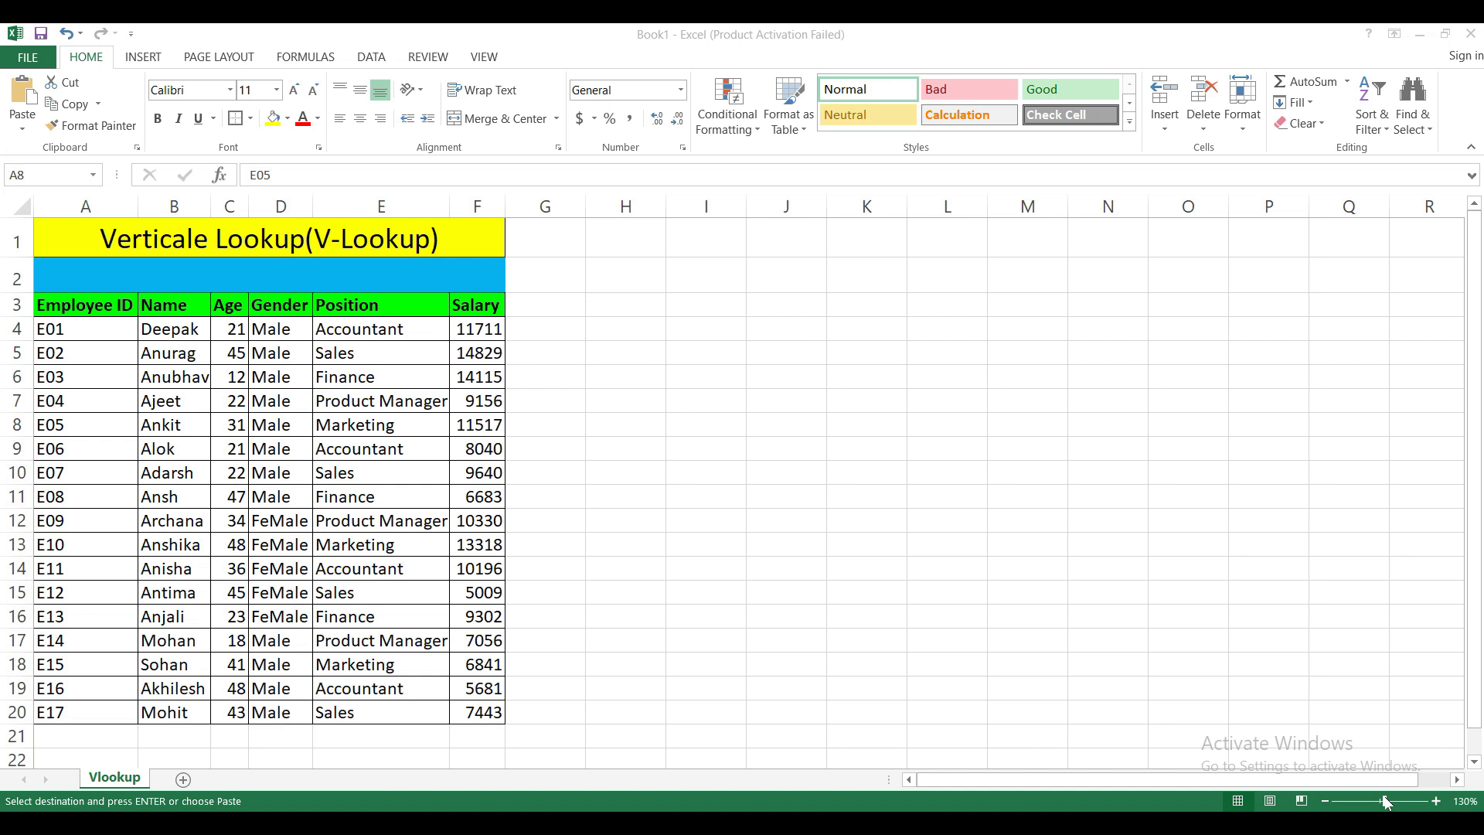
left_click(391, 232)
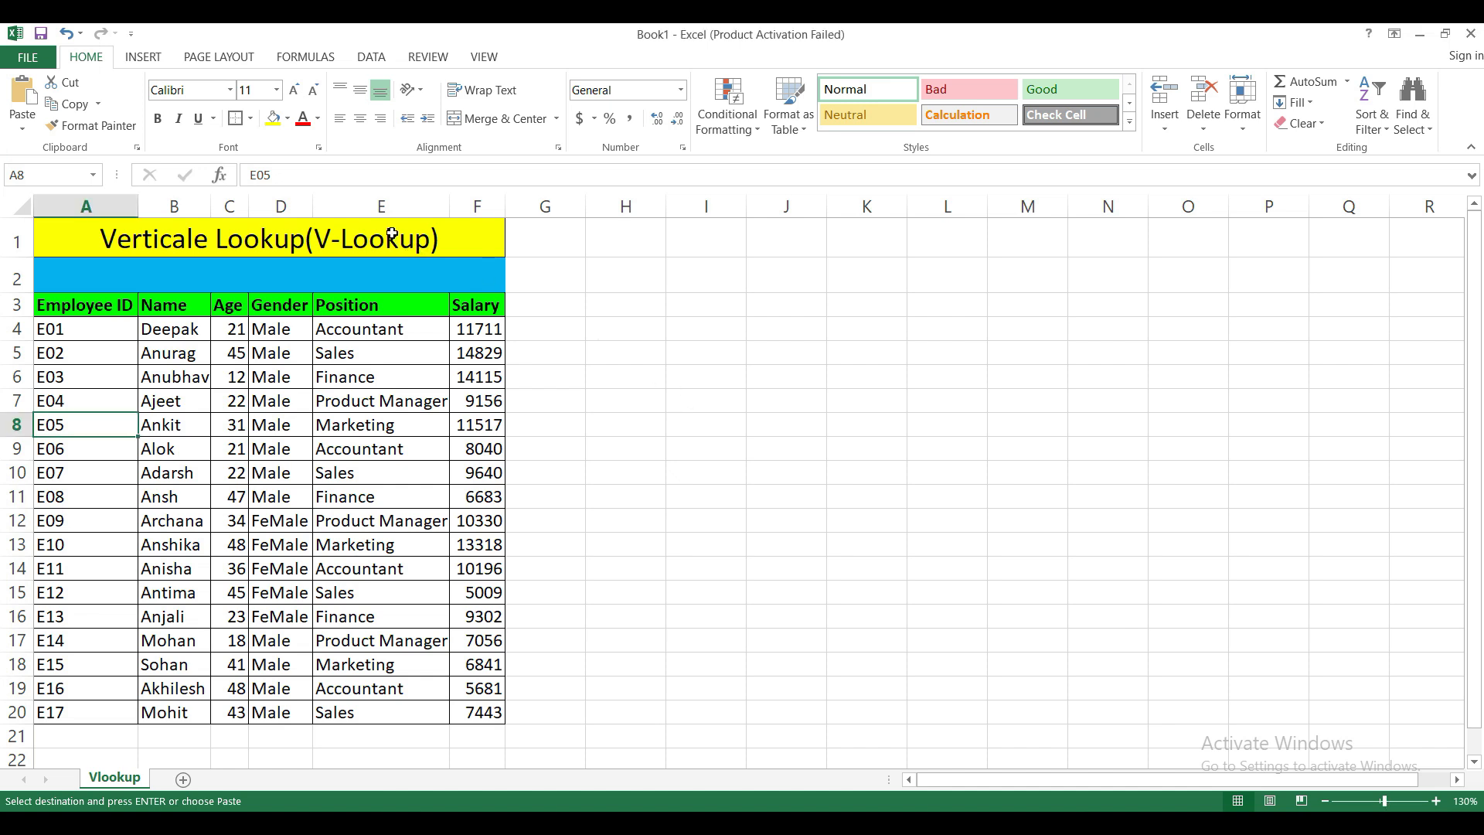
left_click(392, 232)
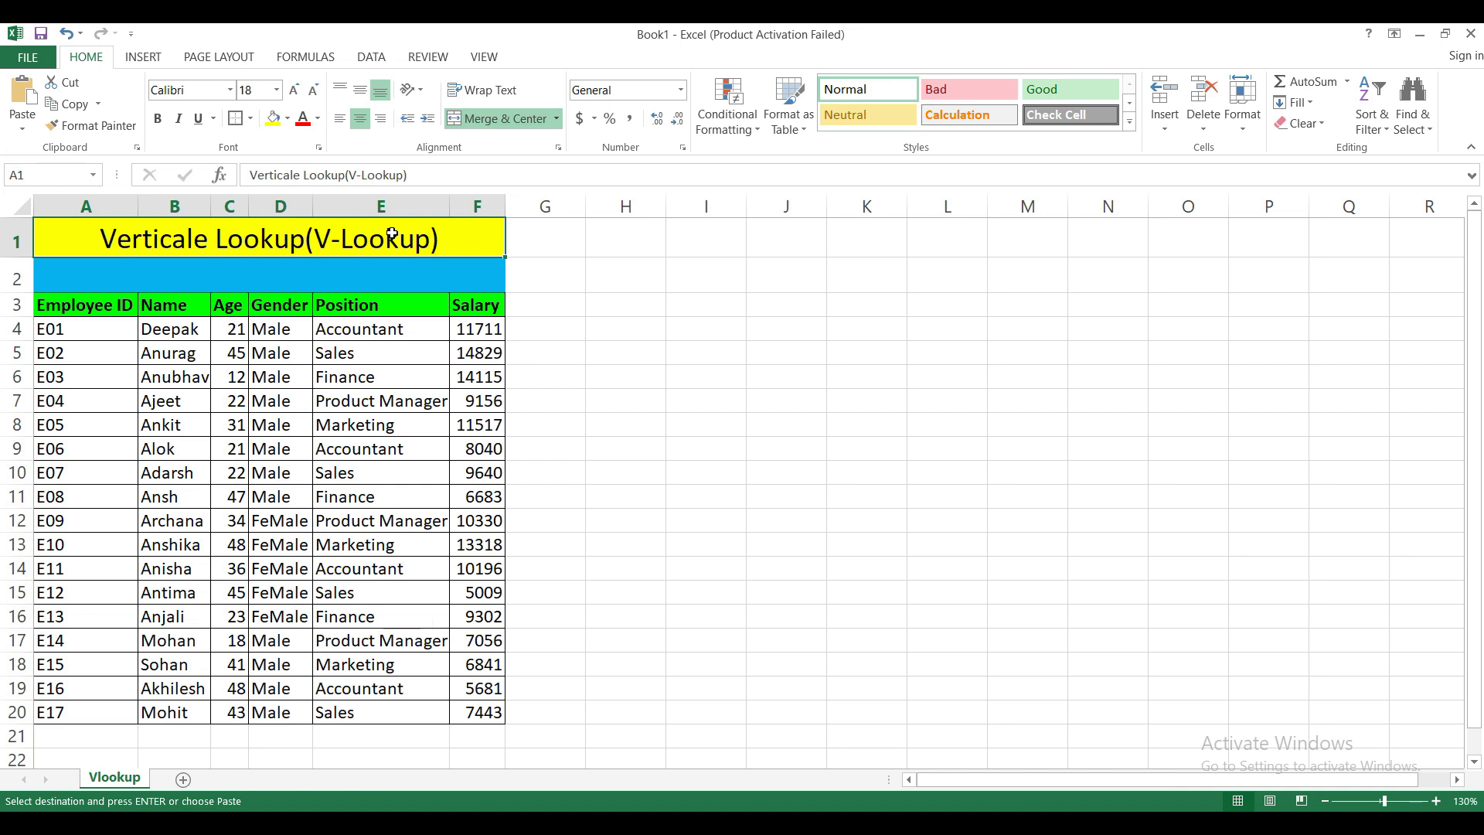
left_click(659, 460)
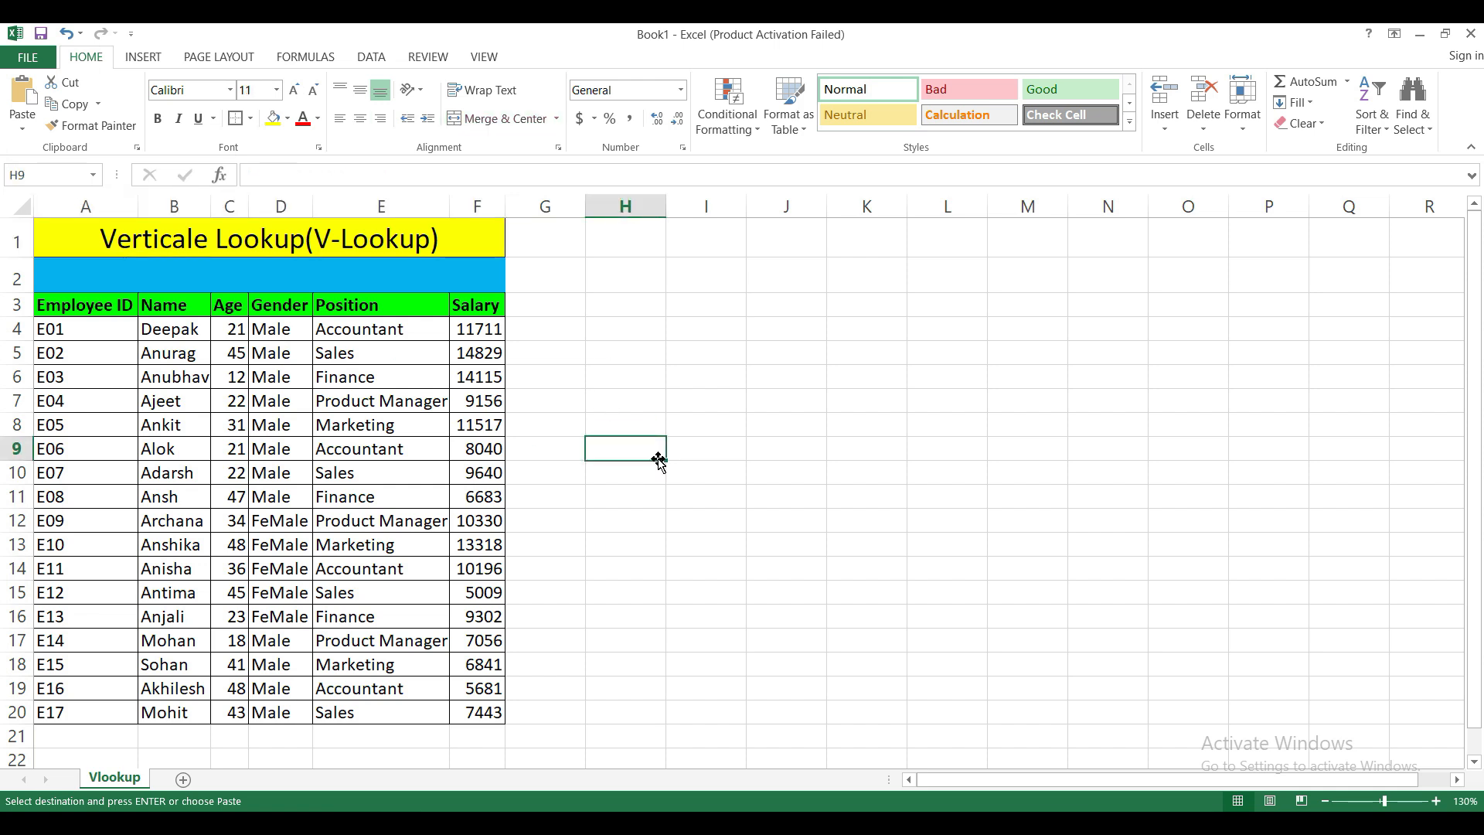
left_click(357, 245)
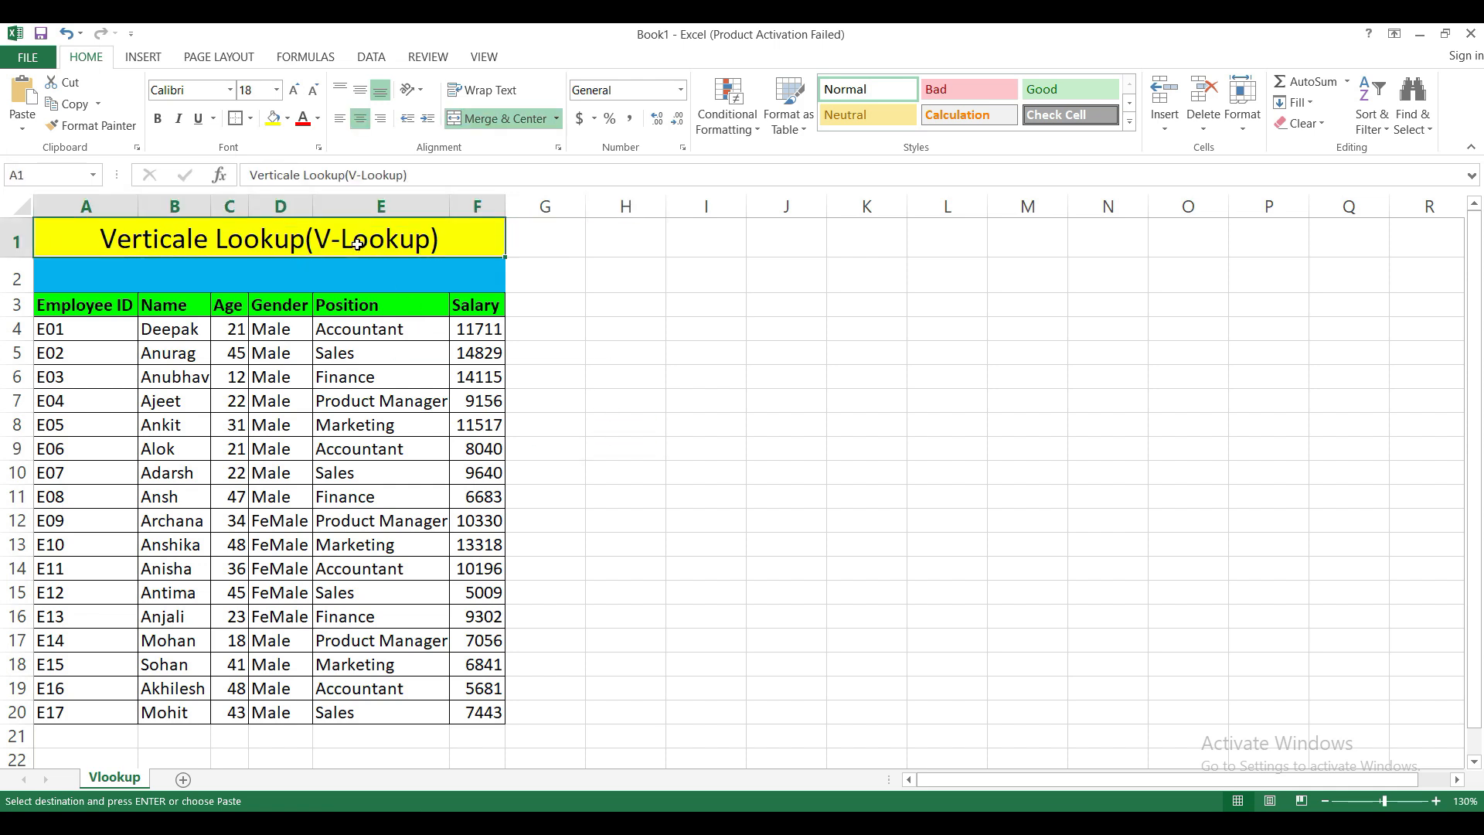
left_click(361, 332)
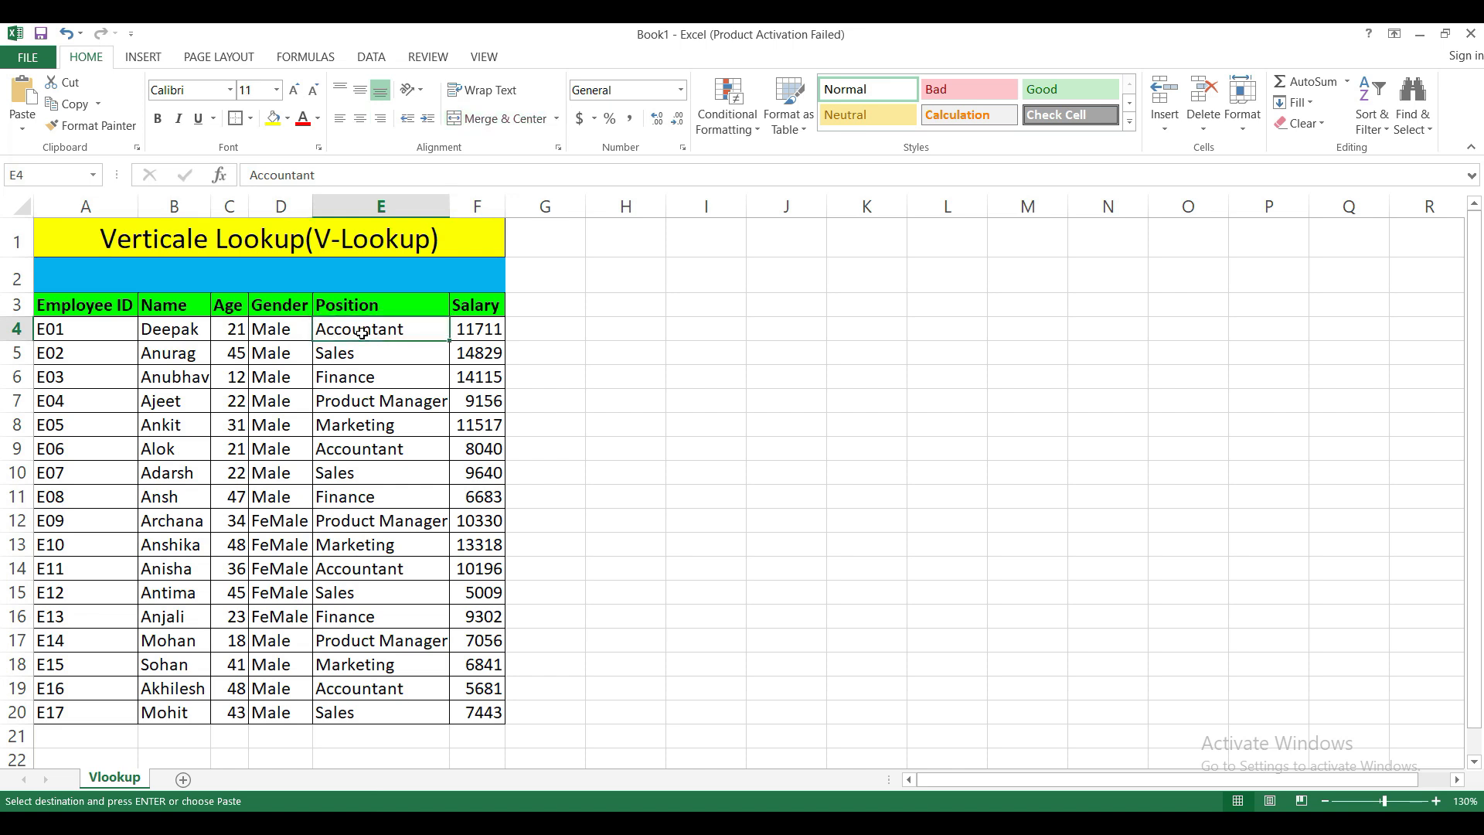
left_click(604, 348)
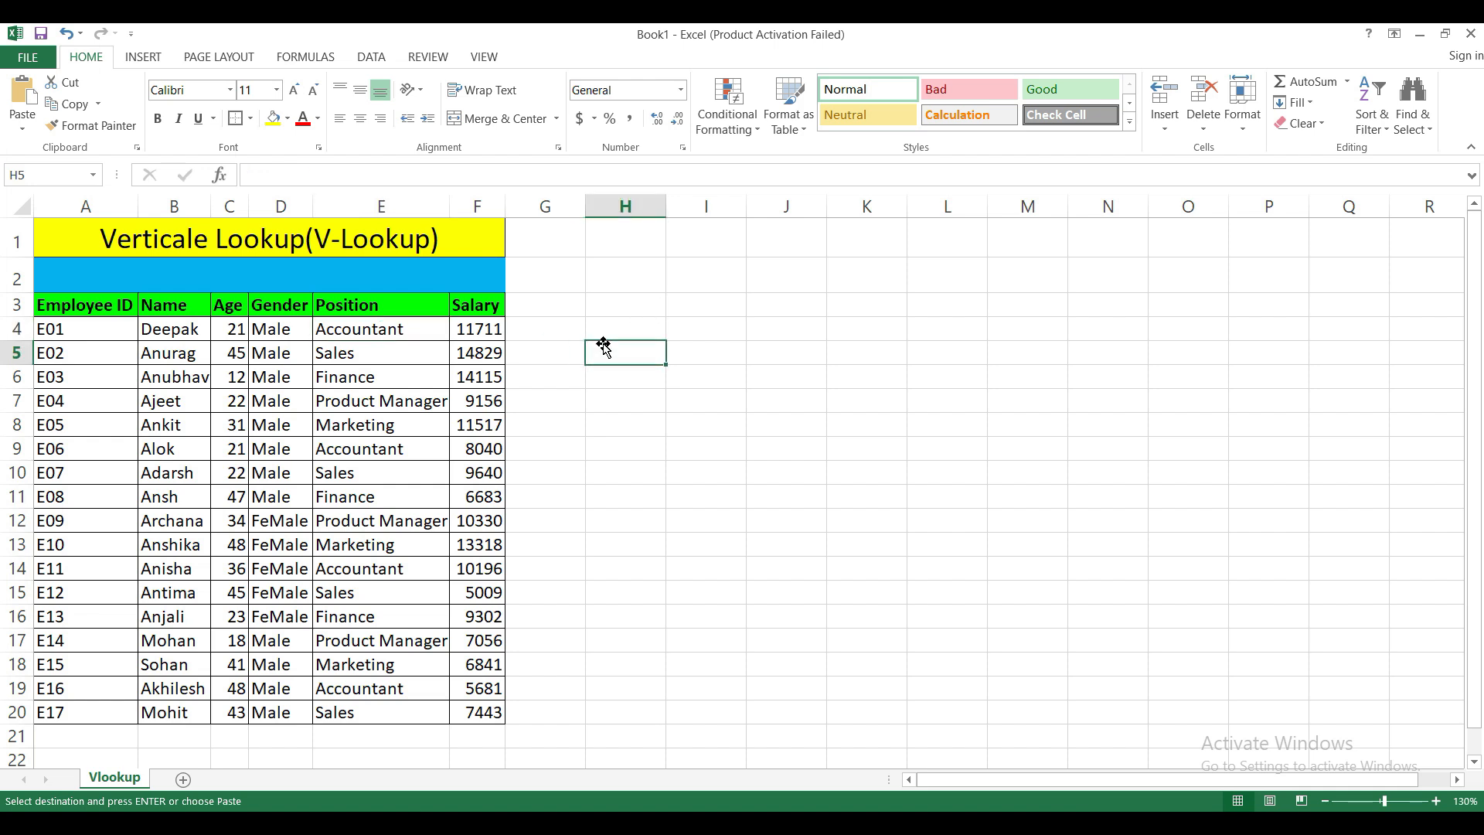
Step: Examine the employee table's column headings from Employee ID to Salary and the fields of the first record
left_click(92, 303)
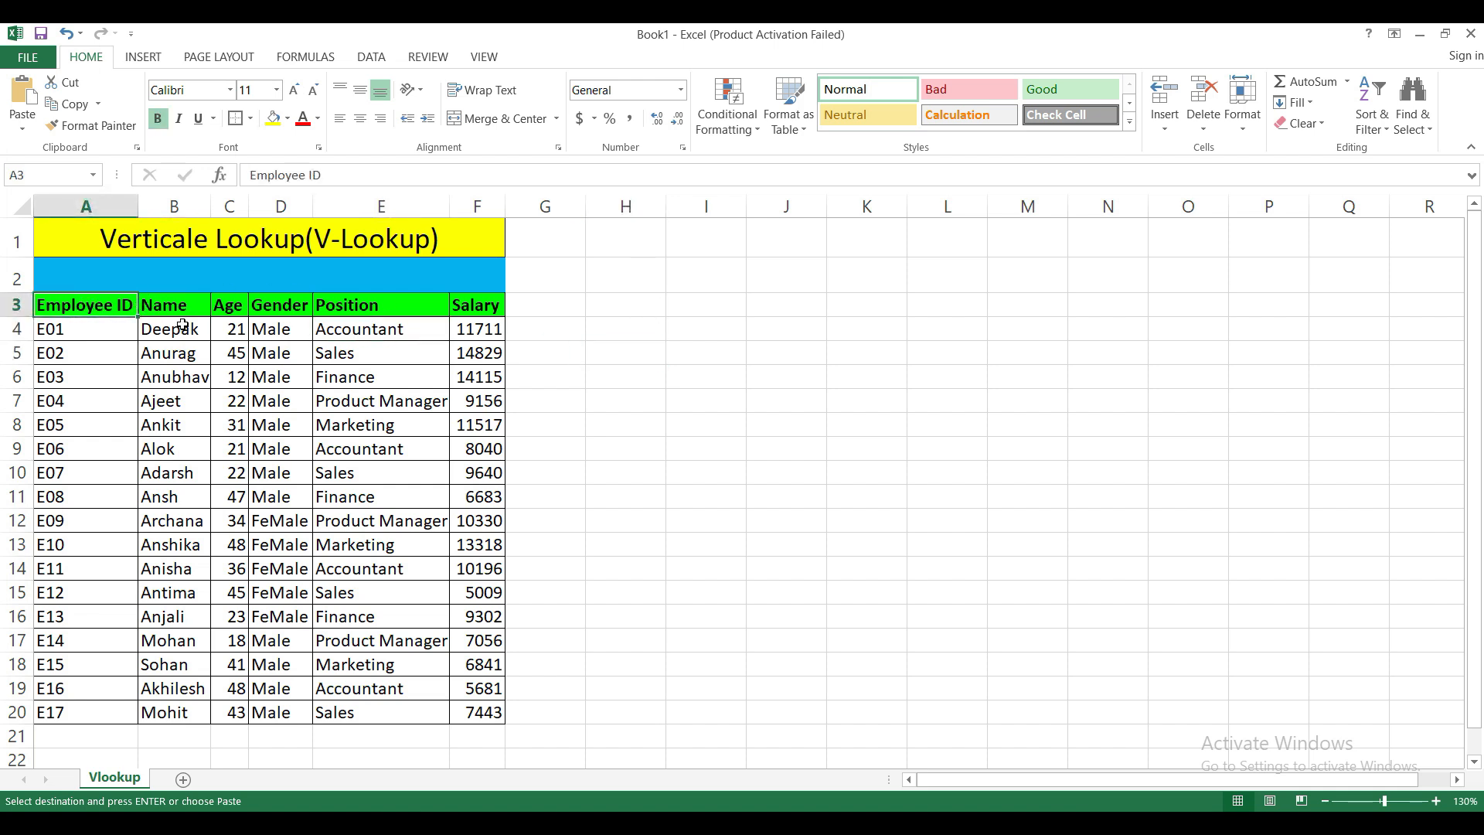
key("Right")
key("Right")
key("Right")
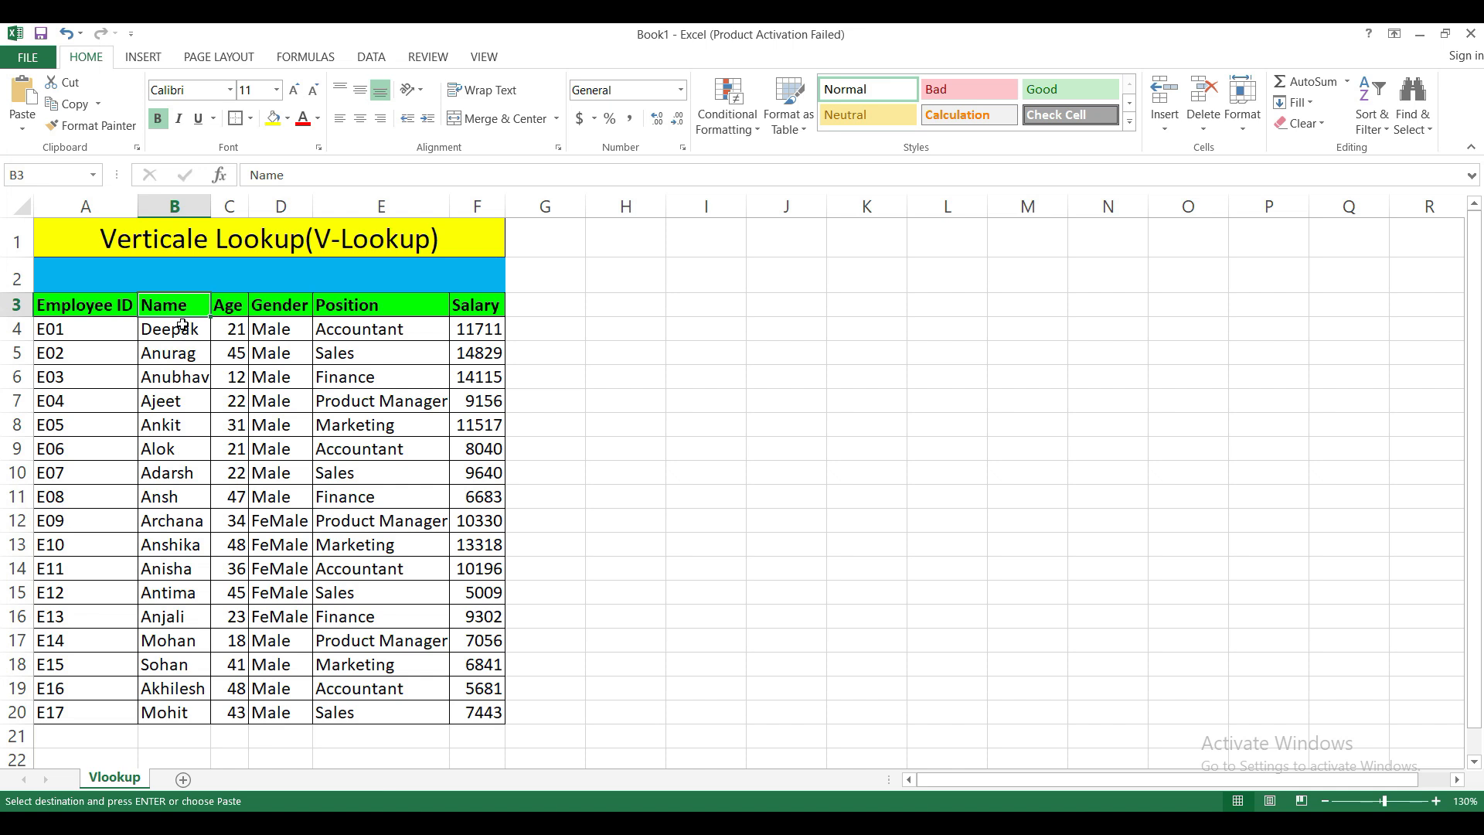
key("Right")
key("Right")
key("Left")
key("Left")
key("Left")
key("Left")
key("Left")
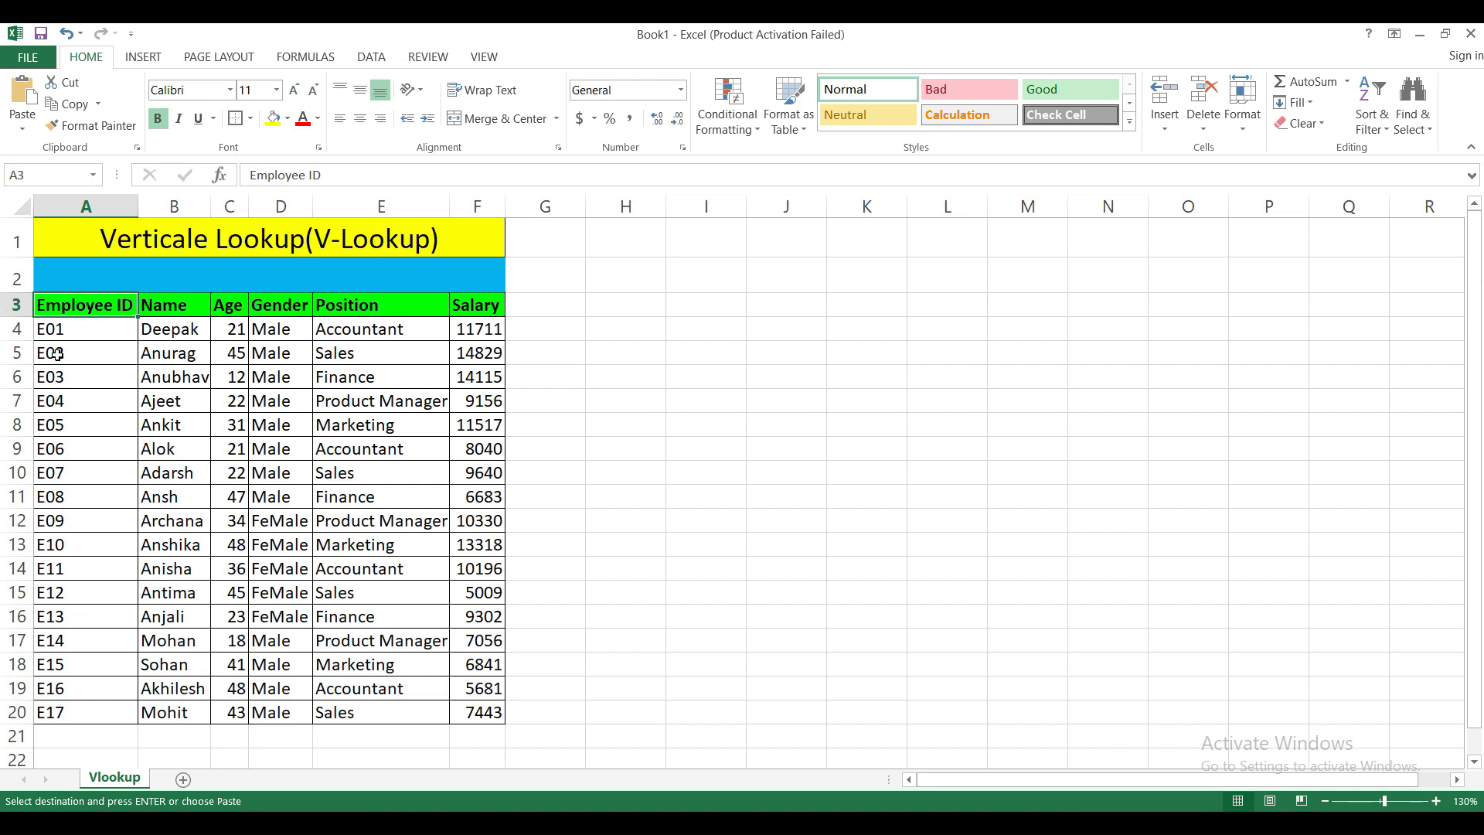
key("Down")
key("Down")
left_click(68, 330)
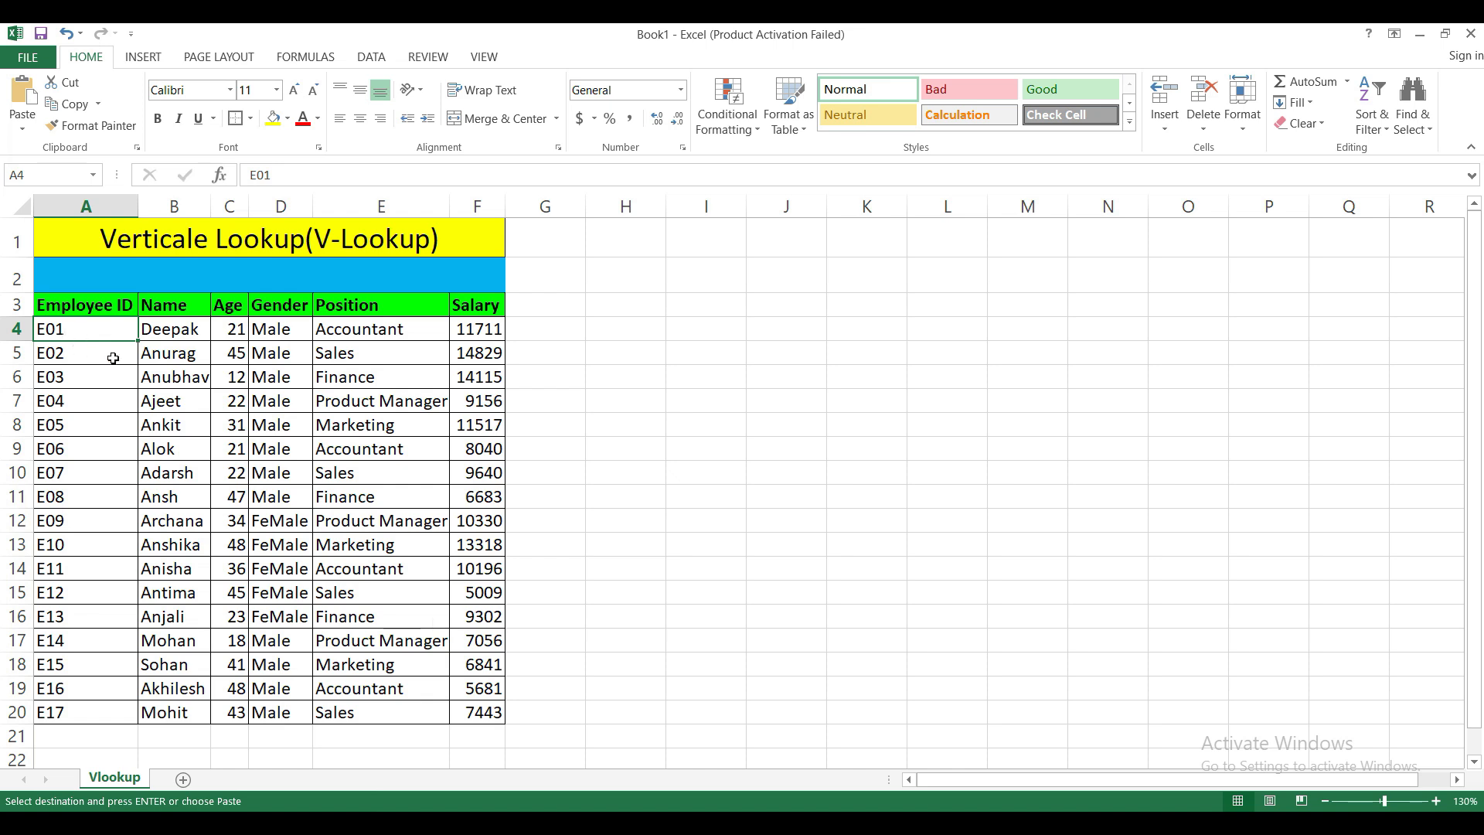
key("Right")
key("Right")
key("Right")
key("Right")
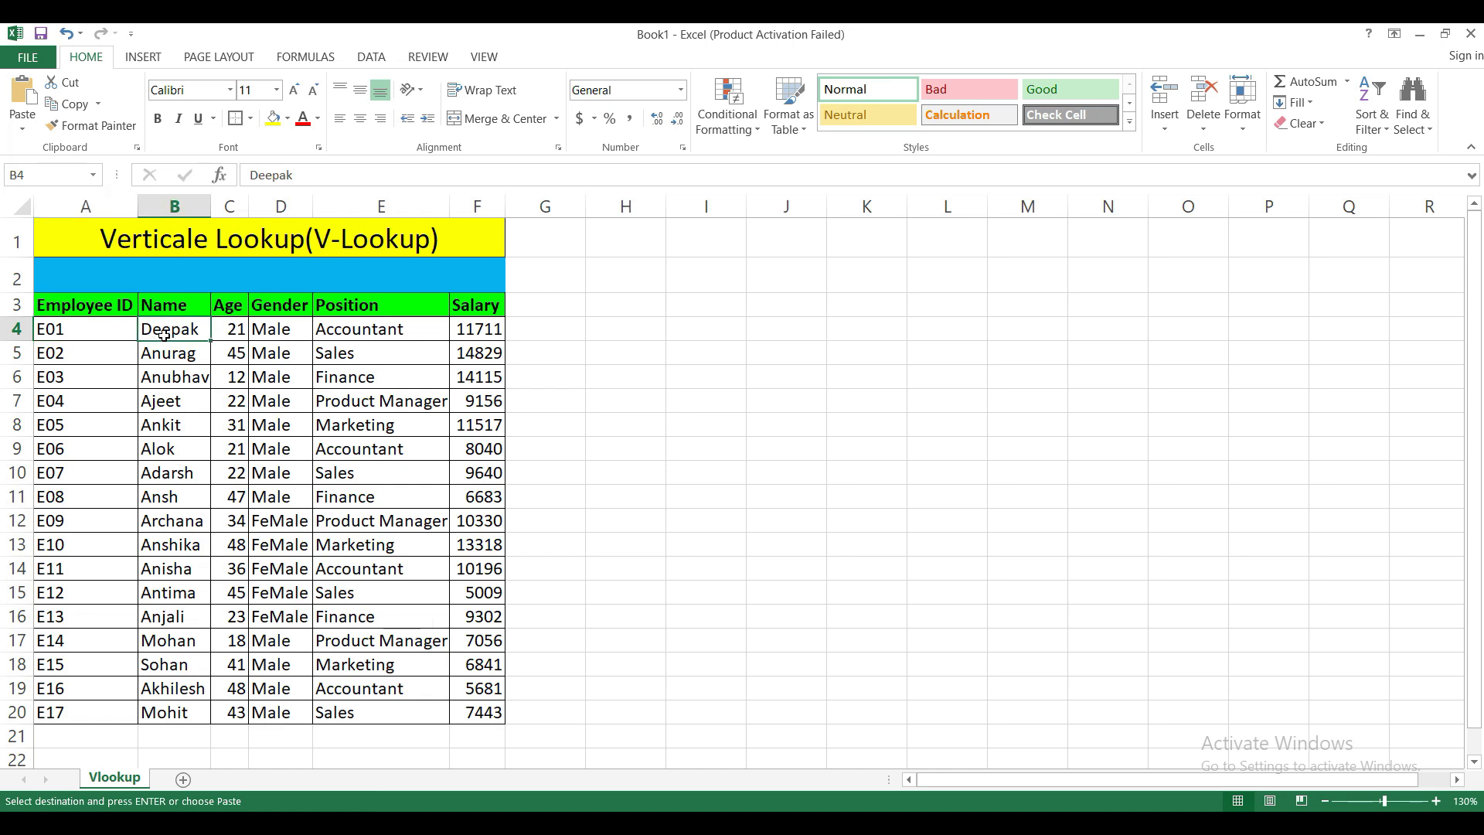
key("Right")
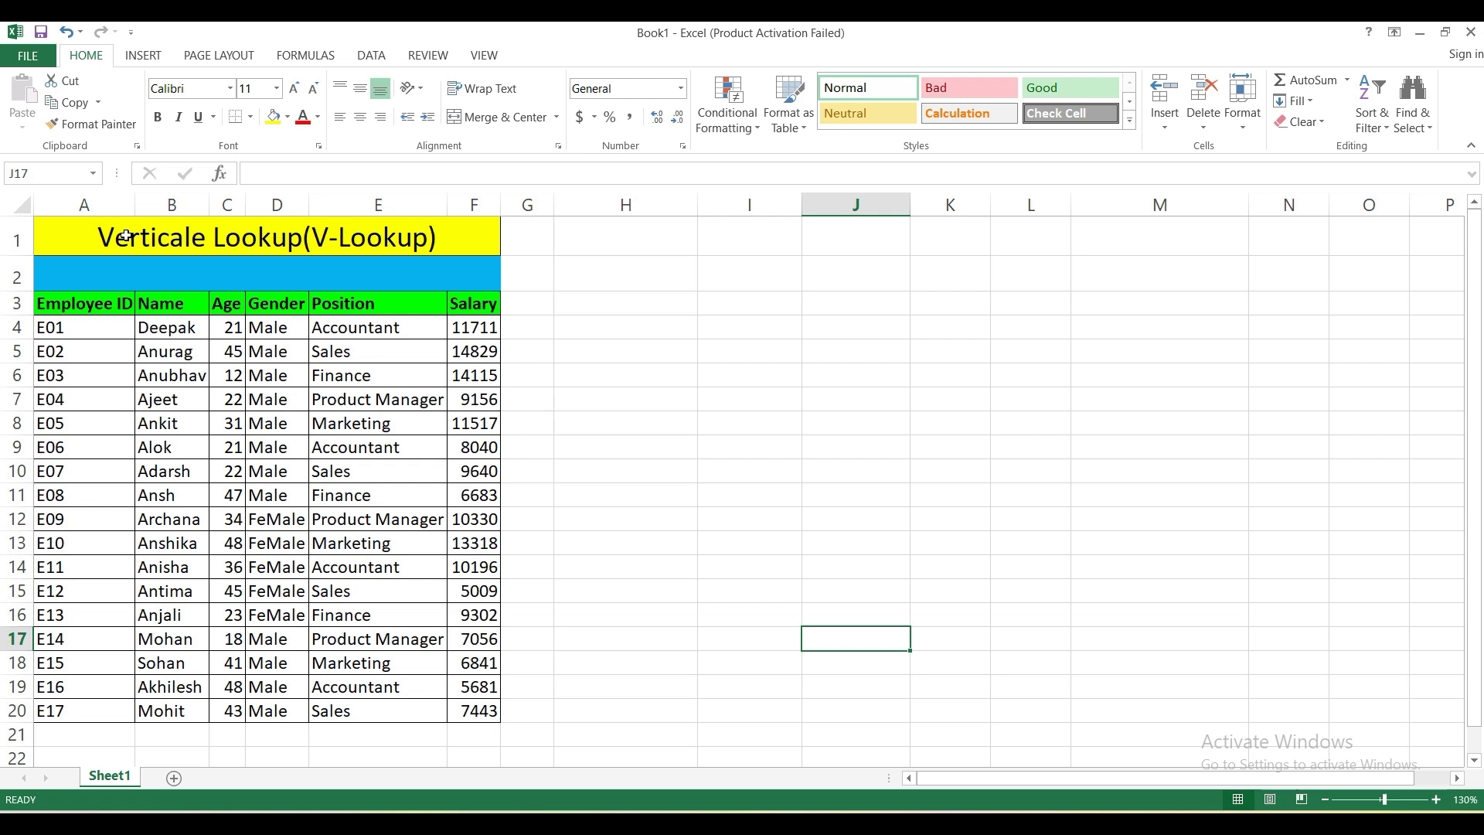
Step: Review the entries under the Employee ID and Name headings, and read across record E04 to its Salary
left_click(71, 306)
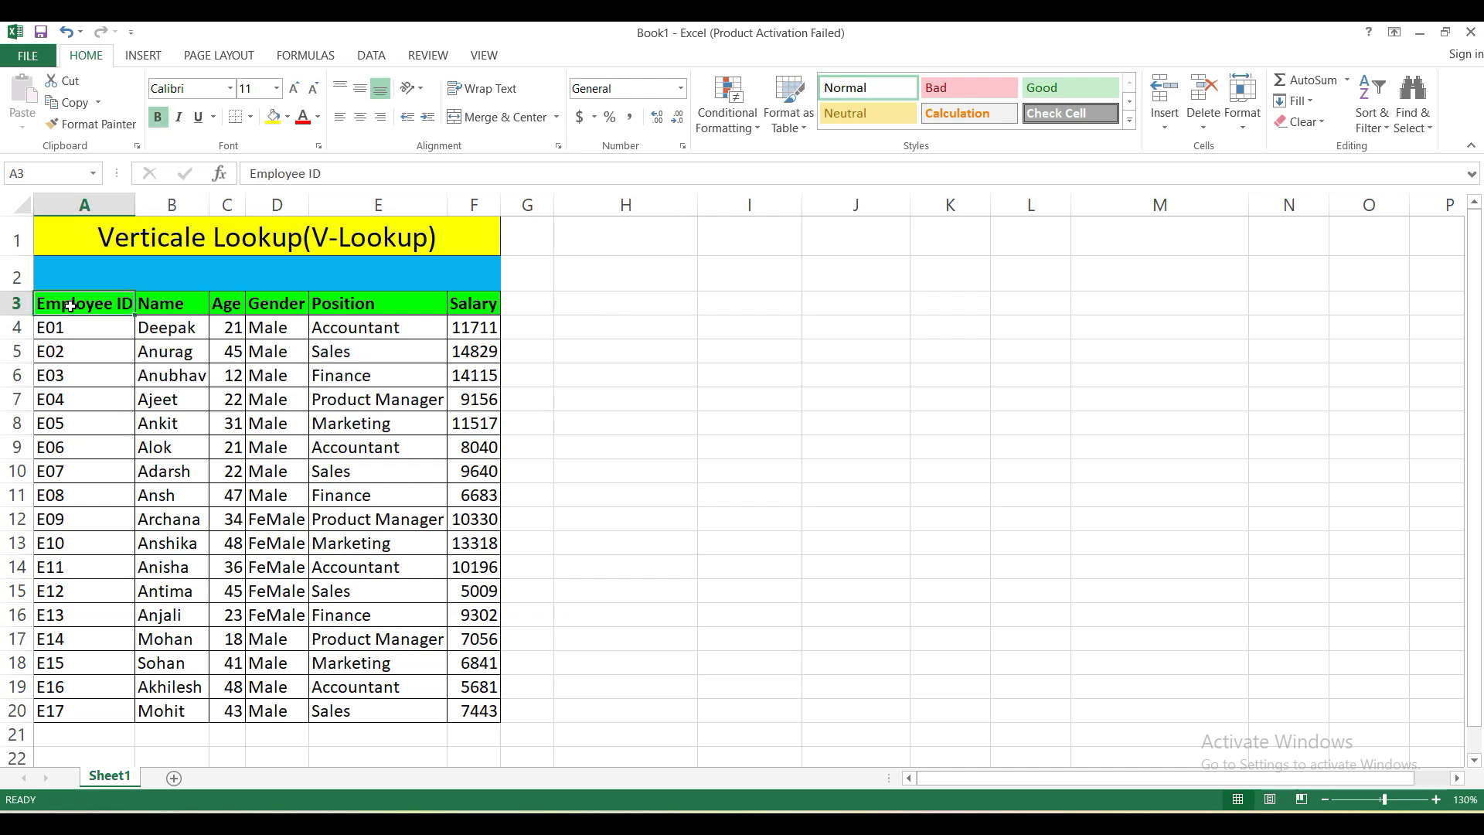
key("Down")
key("Up")
key("Down")
key("Down")
key("Down")
key("Down")
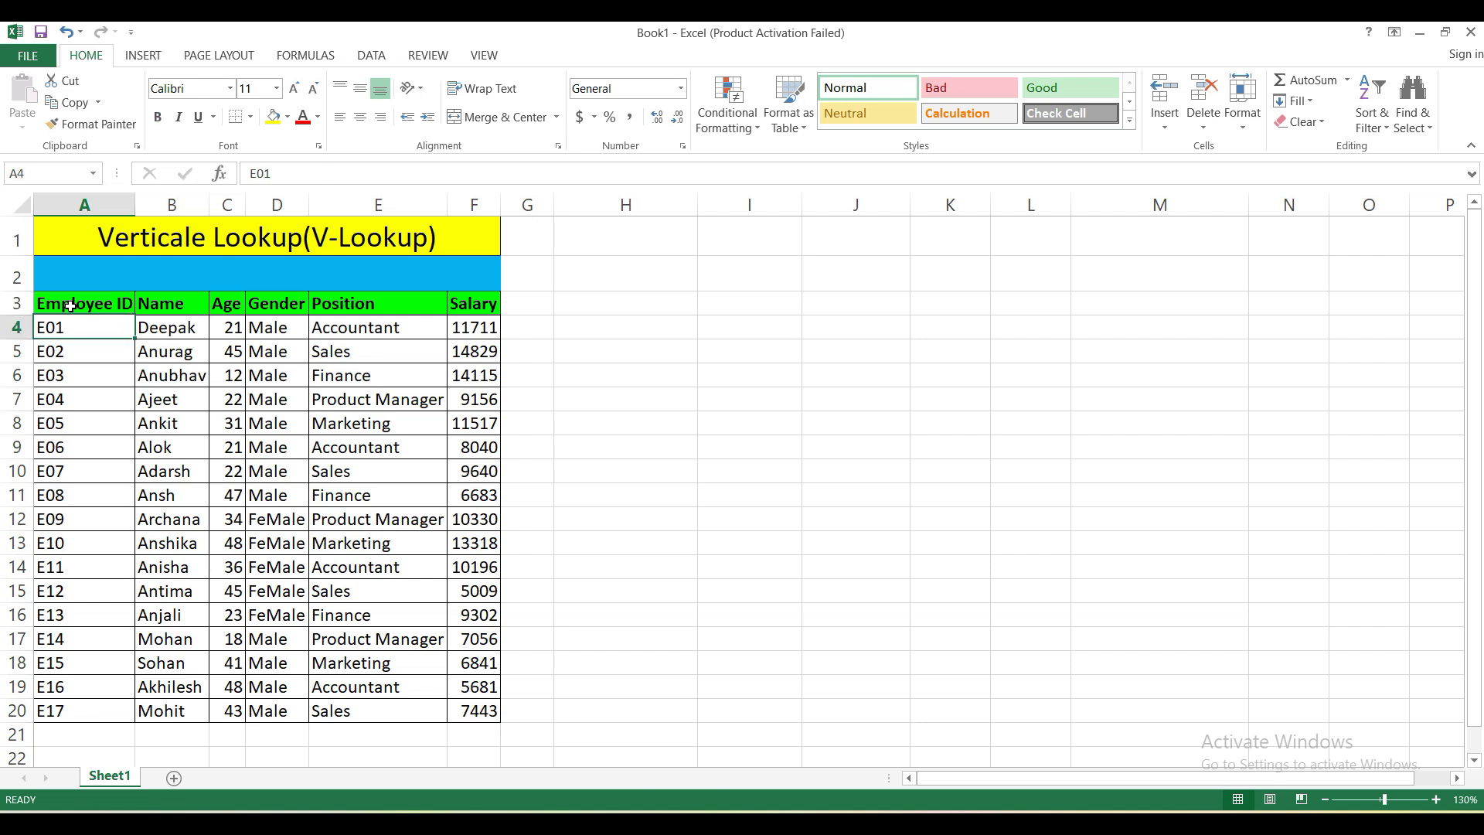
key("Down")
key("Down")
key("Down")
key("Up")
key("Up")
key("Up")
key("Up")
key("Up")
key("Up")
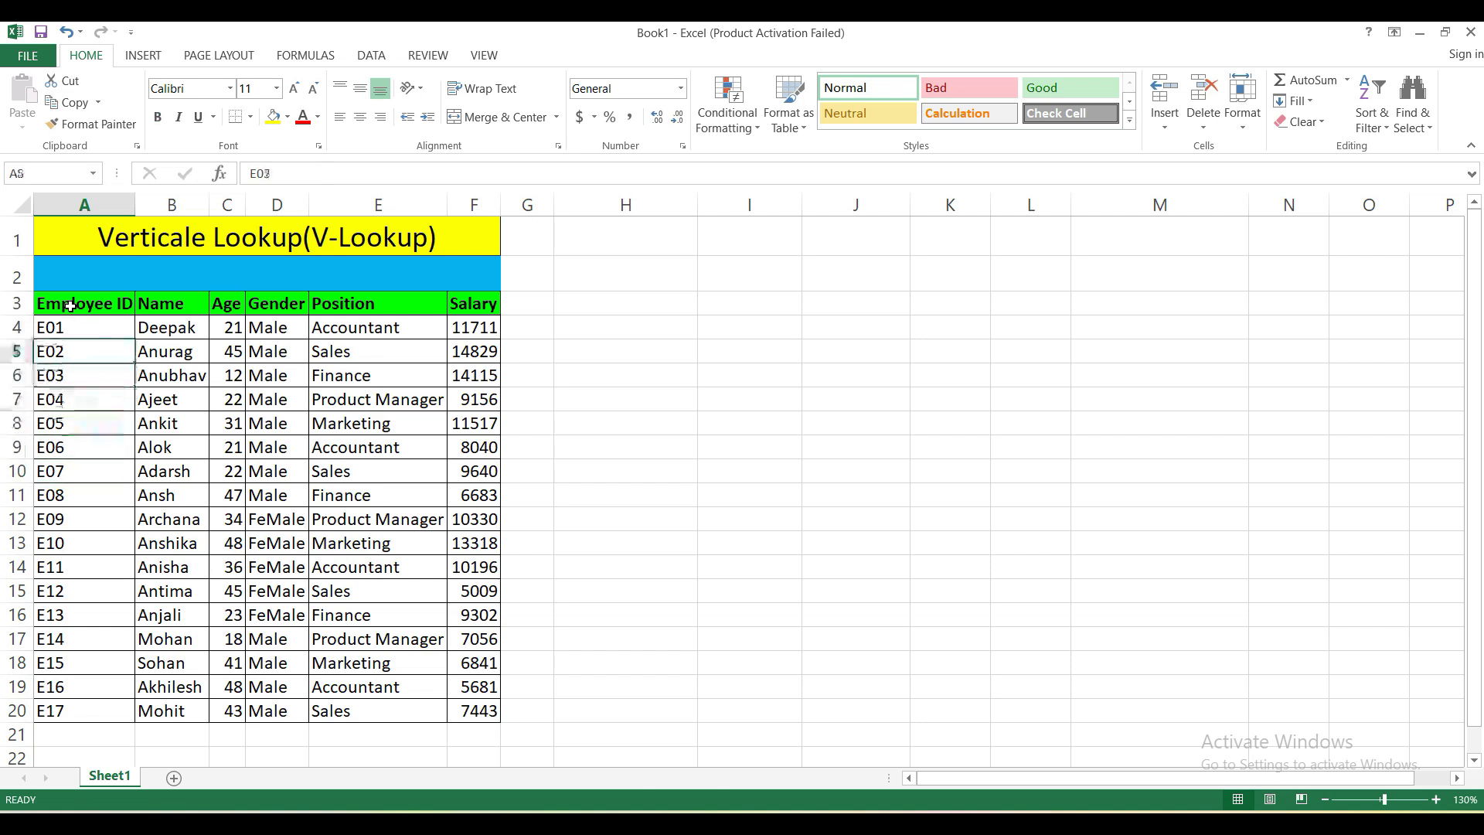
key("Right")
key("Up")
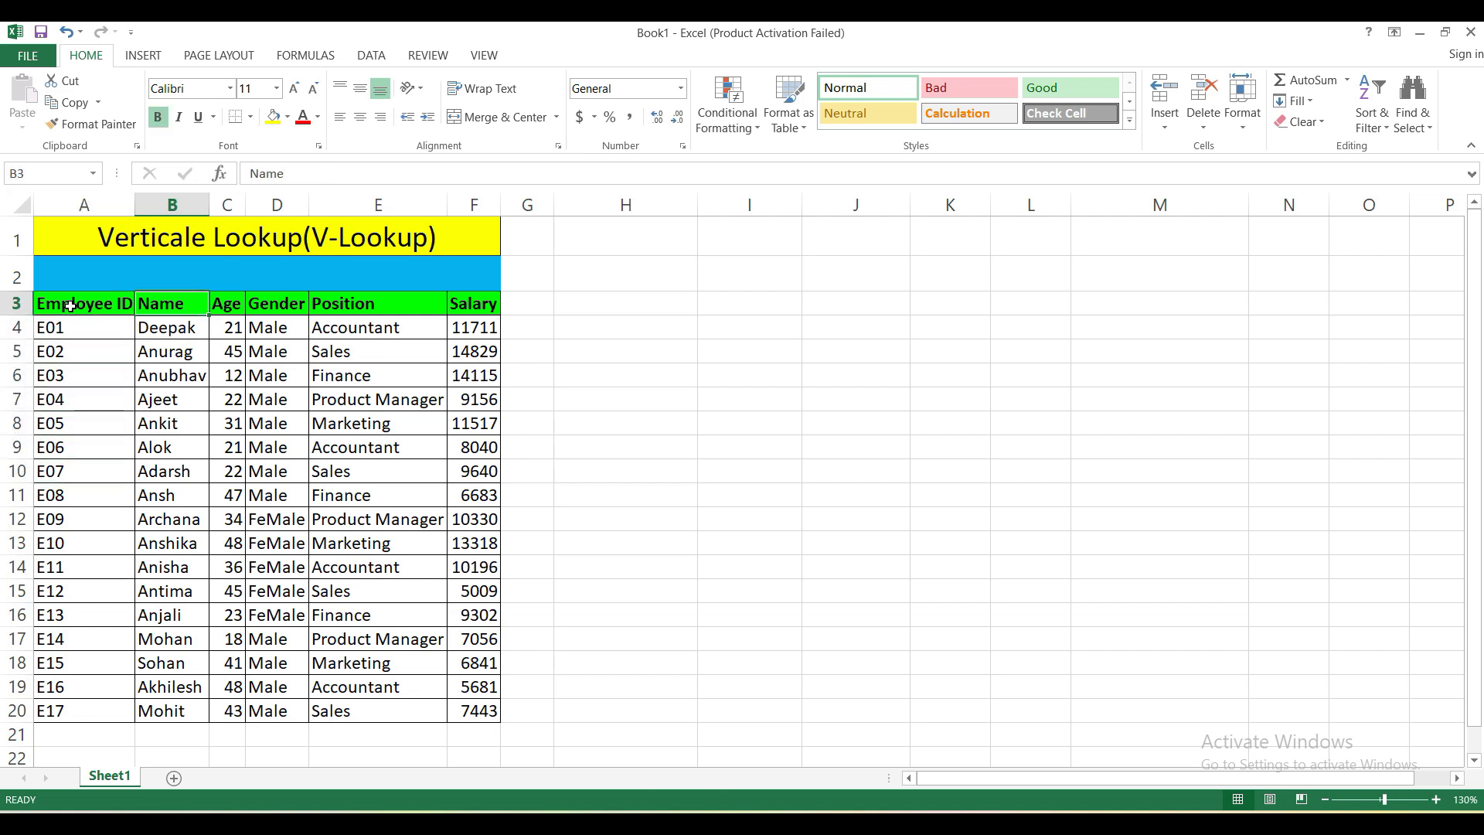
key("Down")
key("Down")
key("Down")
key("Down")
key("Down")
key("Up")
key("Right")
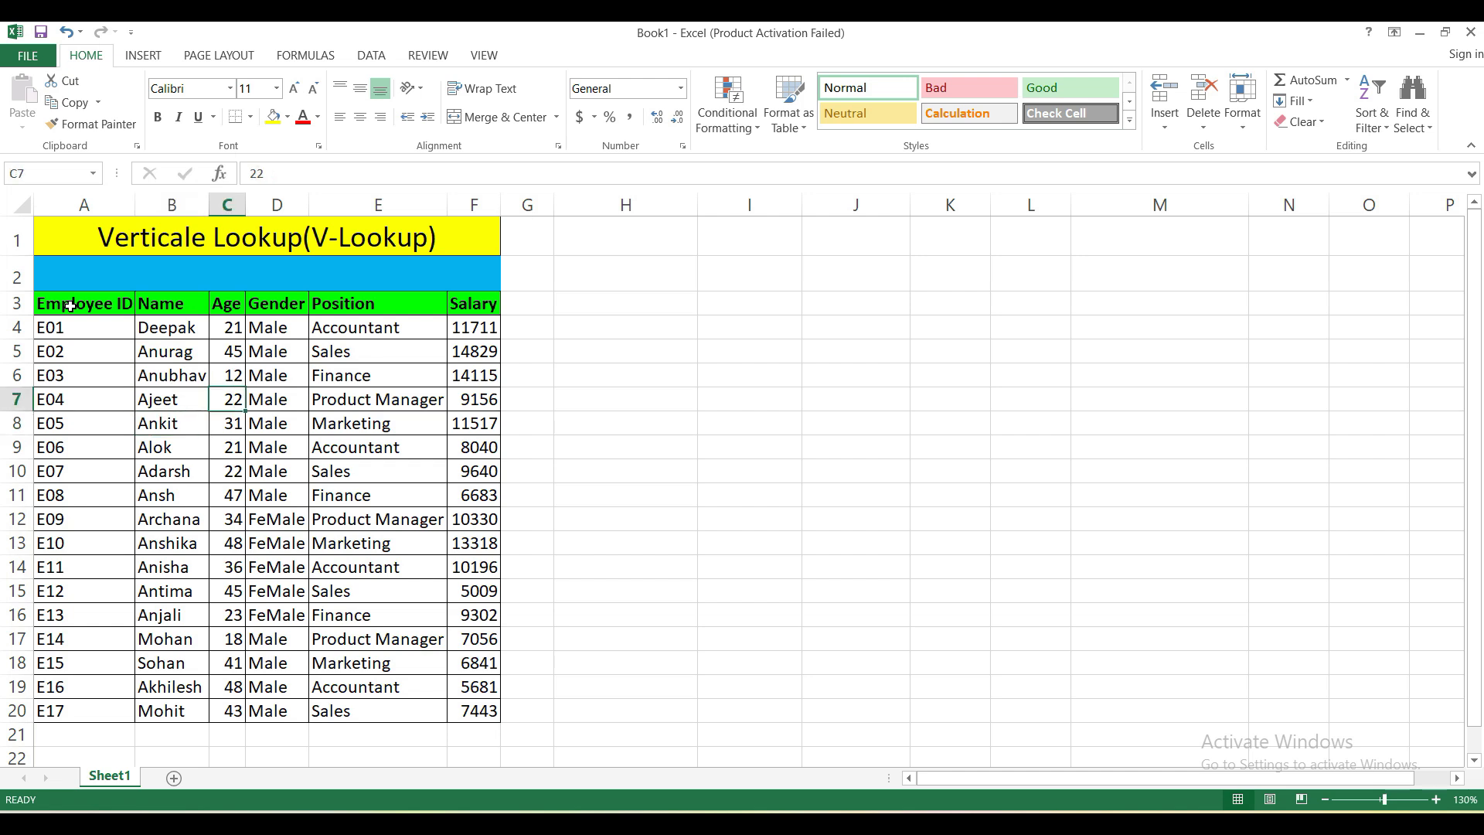
key("Right")
key("Right")
key("Right")
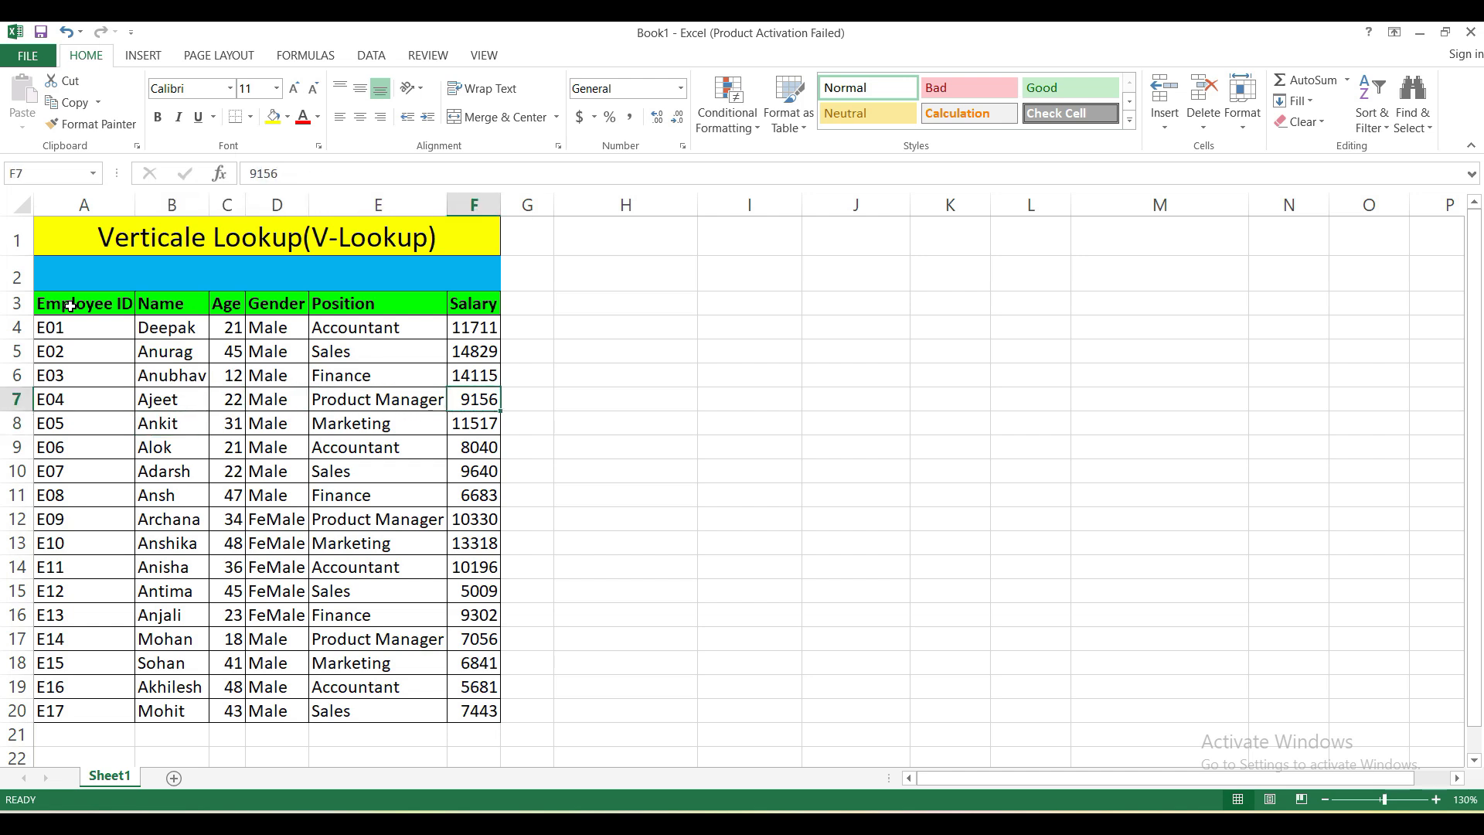
Step: Copy the employee table's header row from Employee ID to Salary, cells A3:F3
left_click(70, 306)
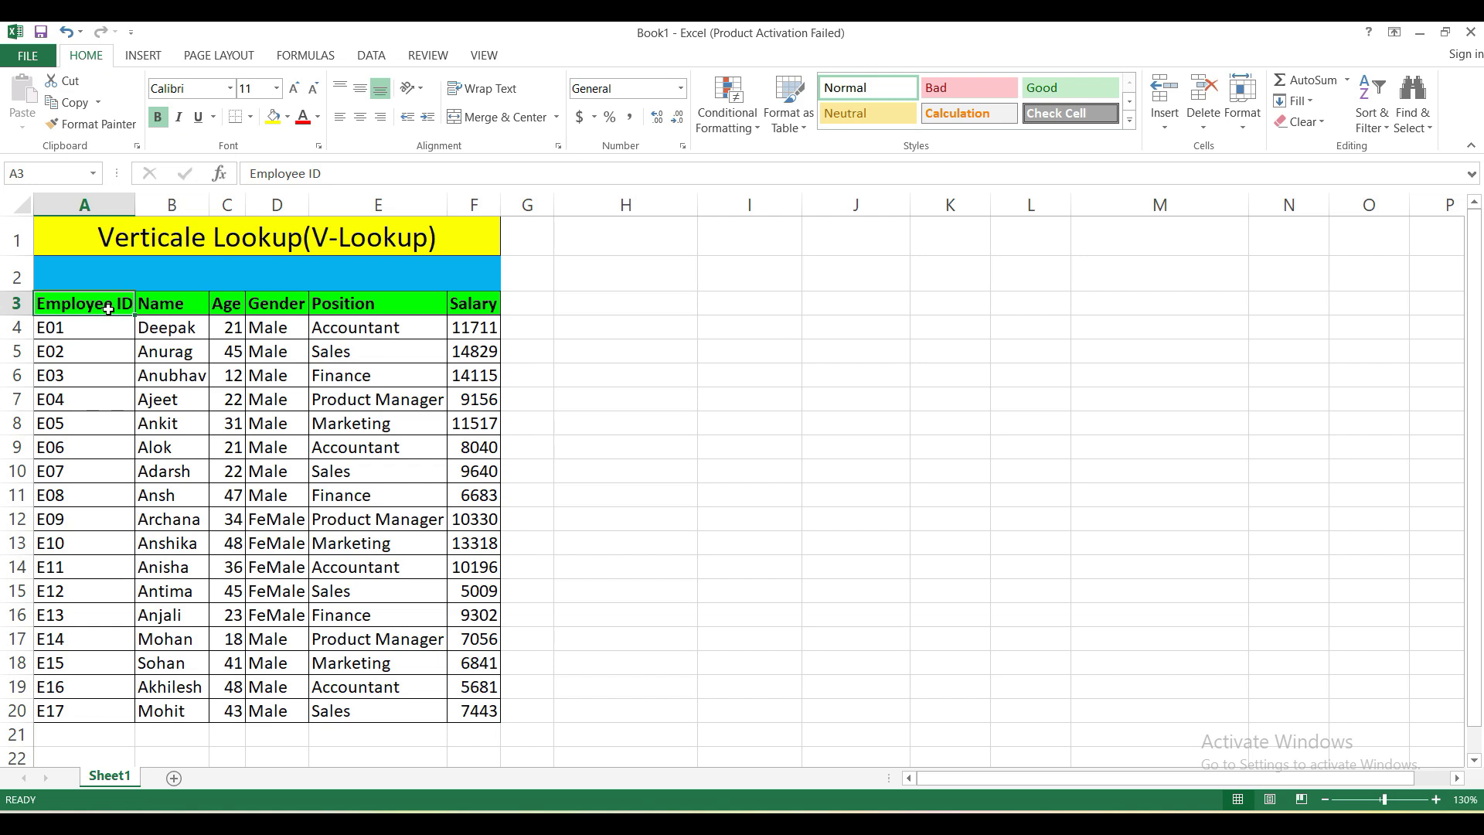
key("shift+Right")
key("shift+Right")
key("shift+Right")
key("shift+Right")
key("shift+Right")
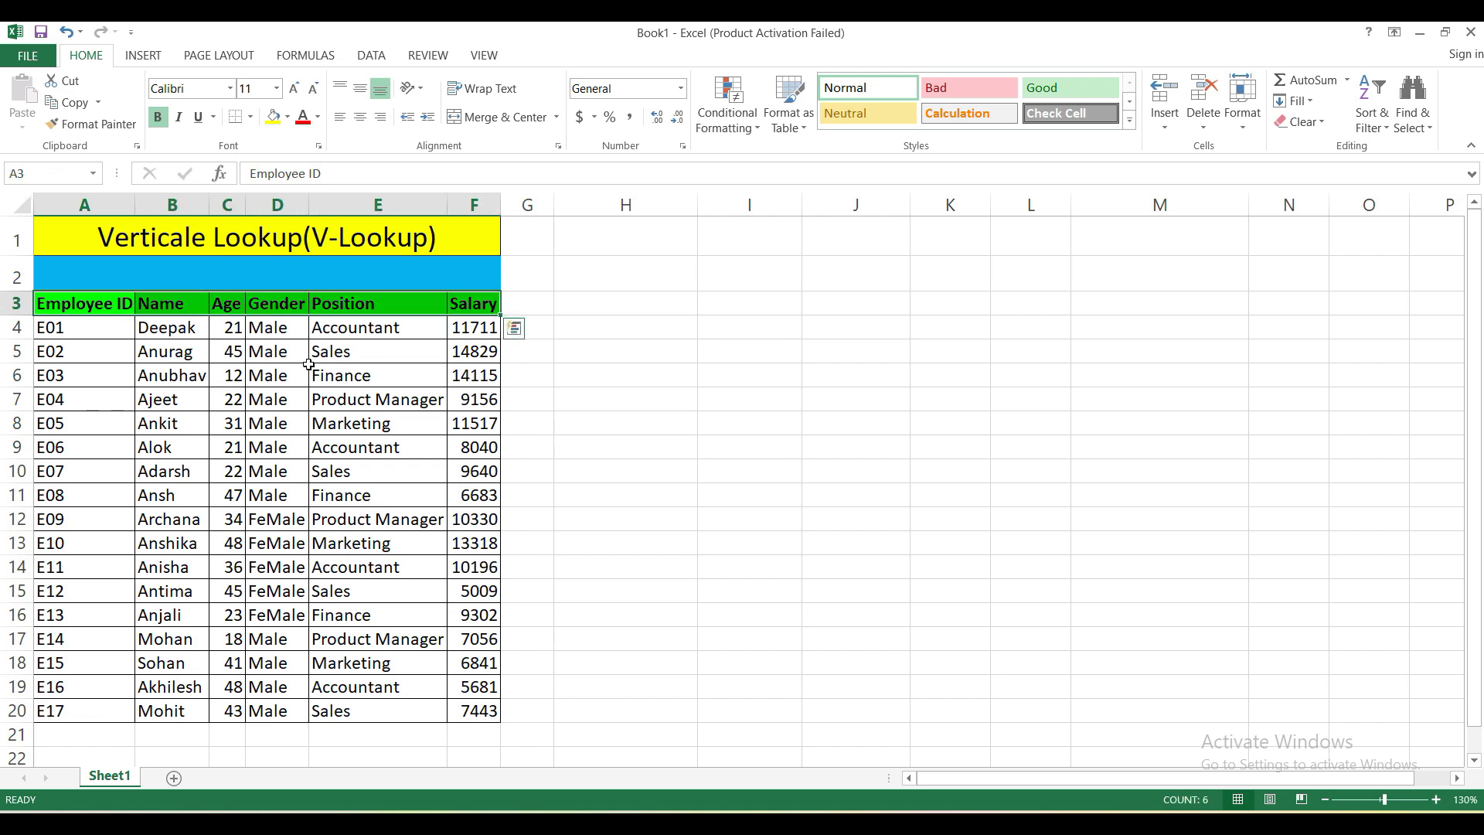
key("ctrl+c")
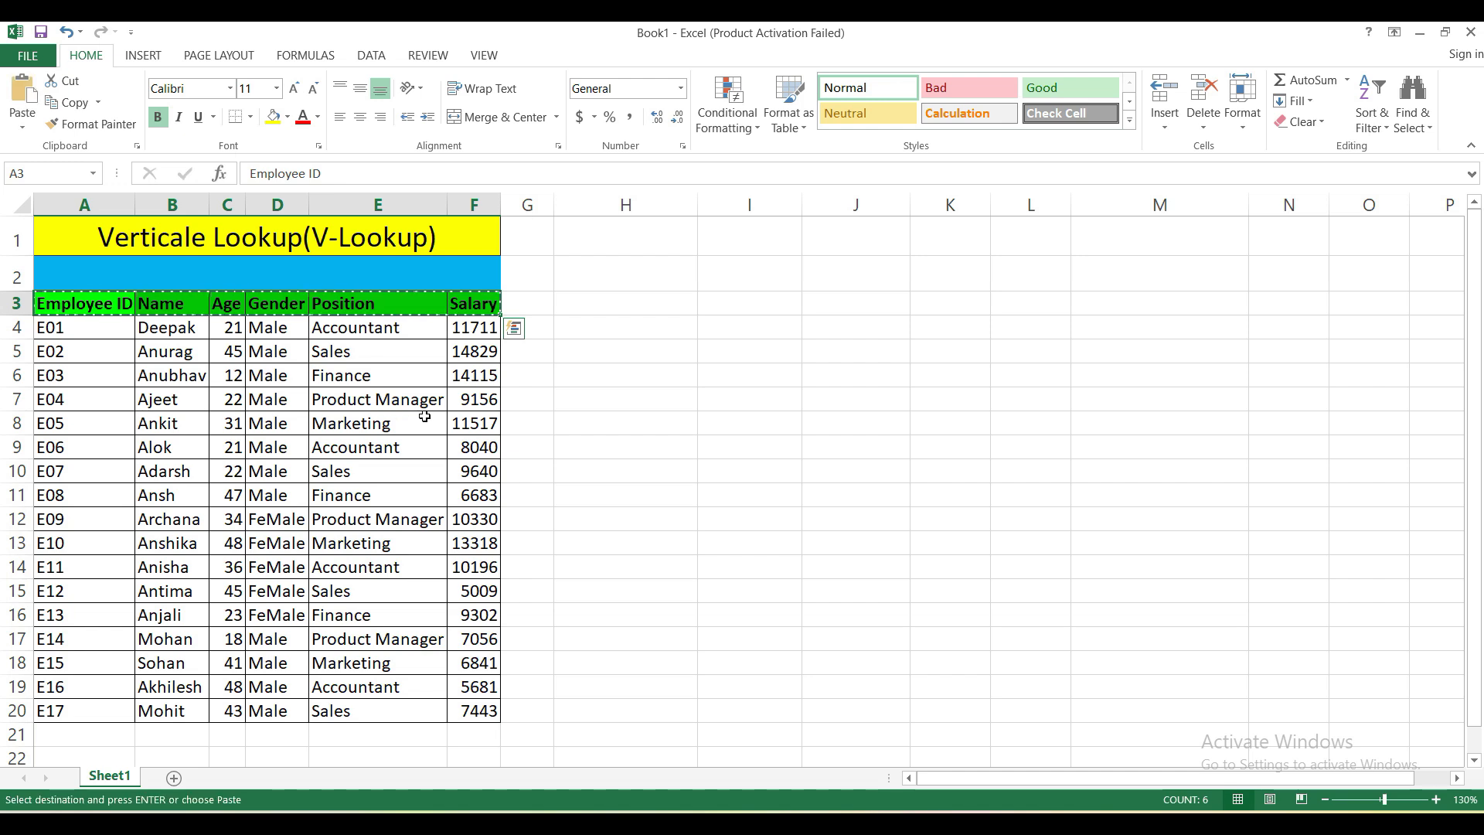
Step: Paste the copied headings transposed as a vertical list starting in cell H3, and end the copy mode
left_click(661, 307)
right_click(661, 307)
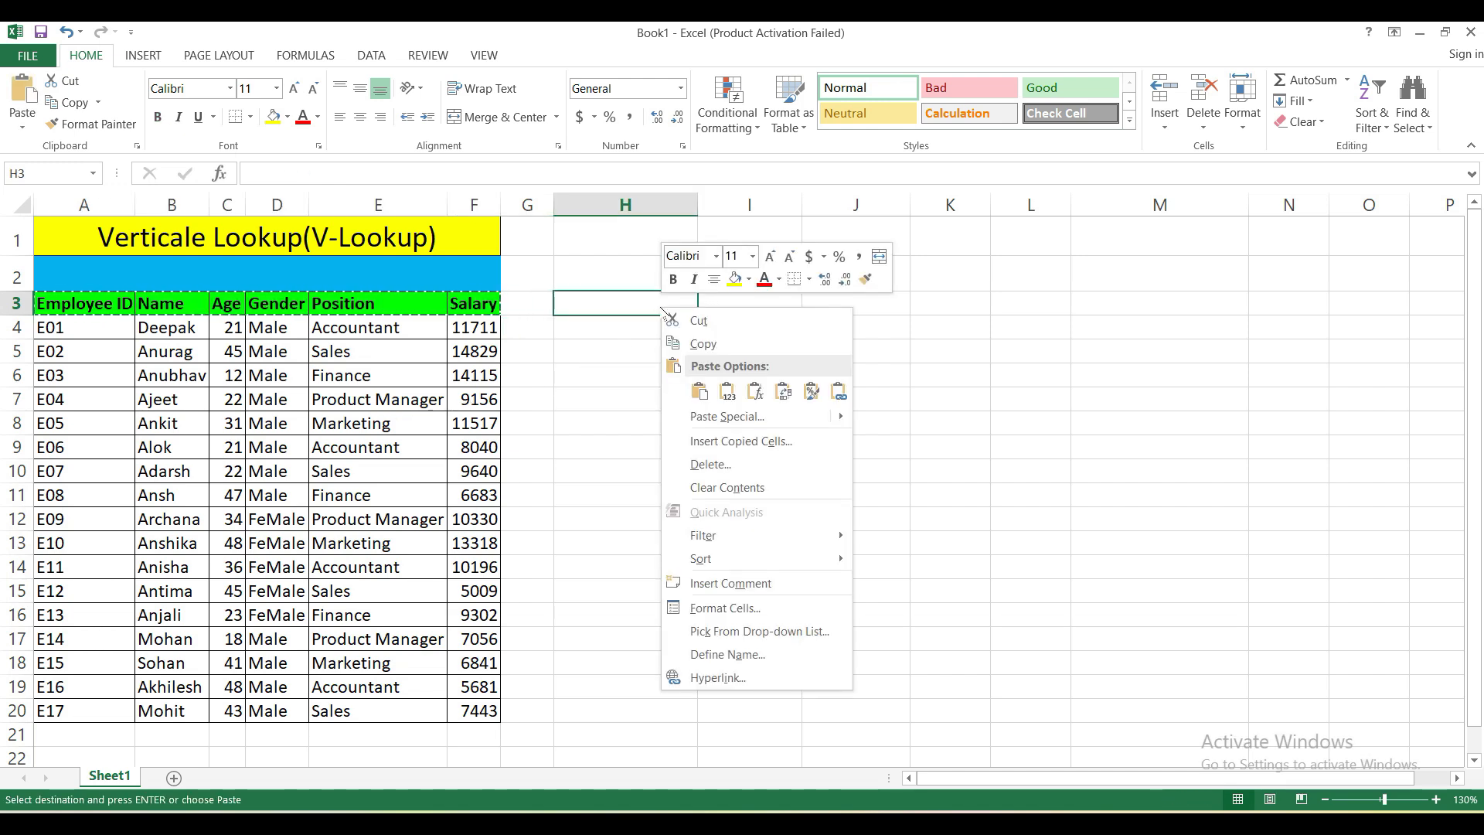
left_click(722, 416)
left_click(745, 514)
left_click(730, 548)
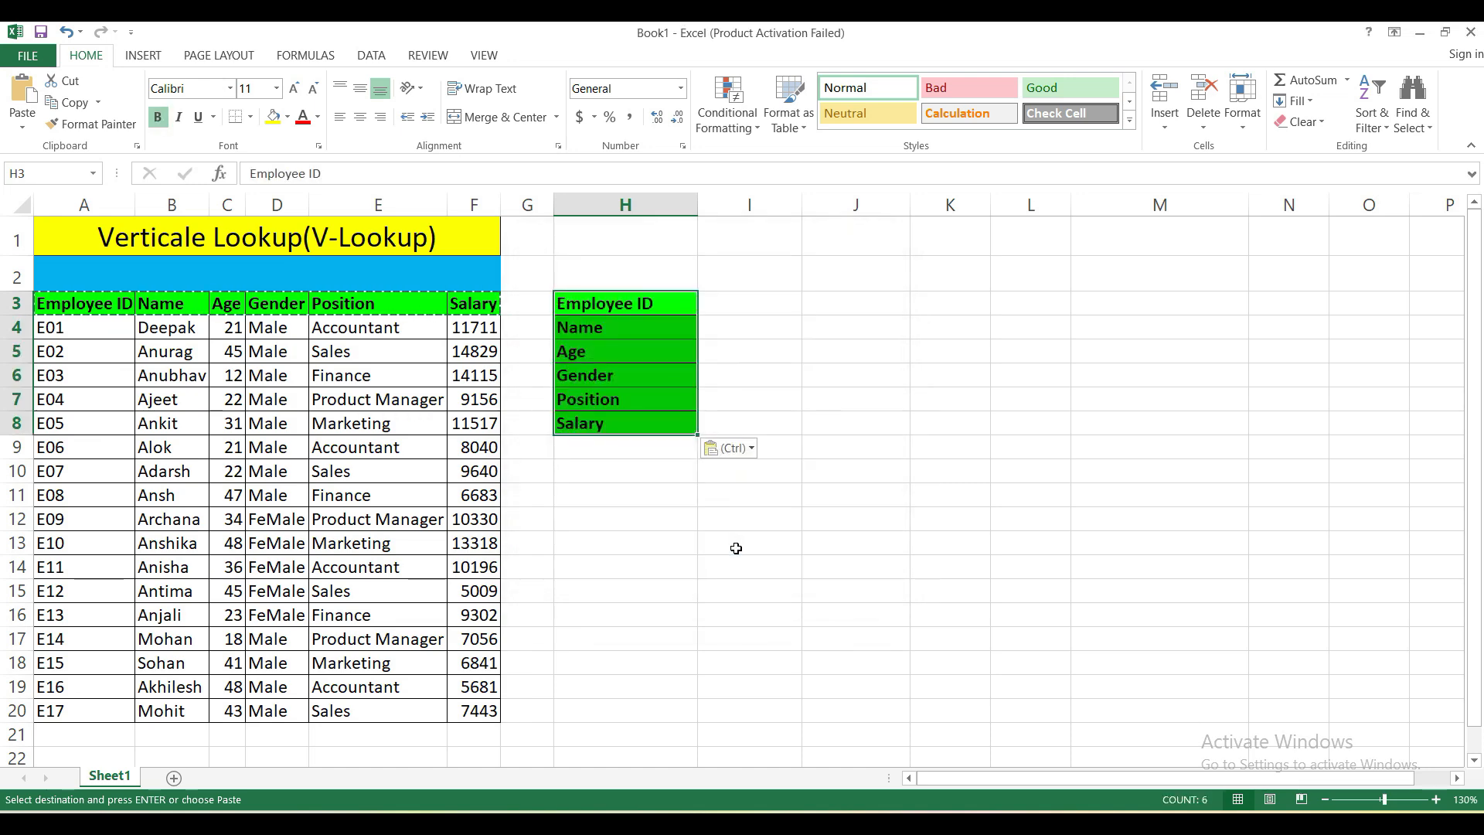
left_click(741, 396)
key("Escape")
left_click(851, 399)
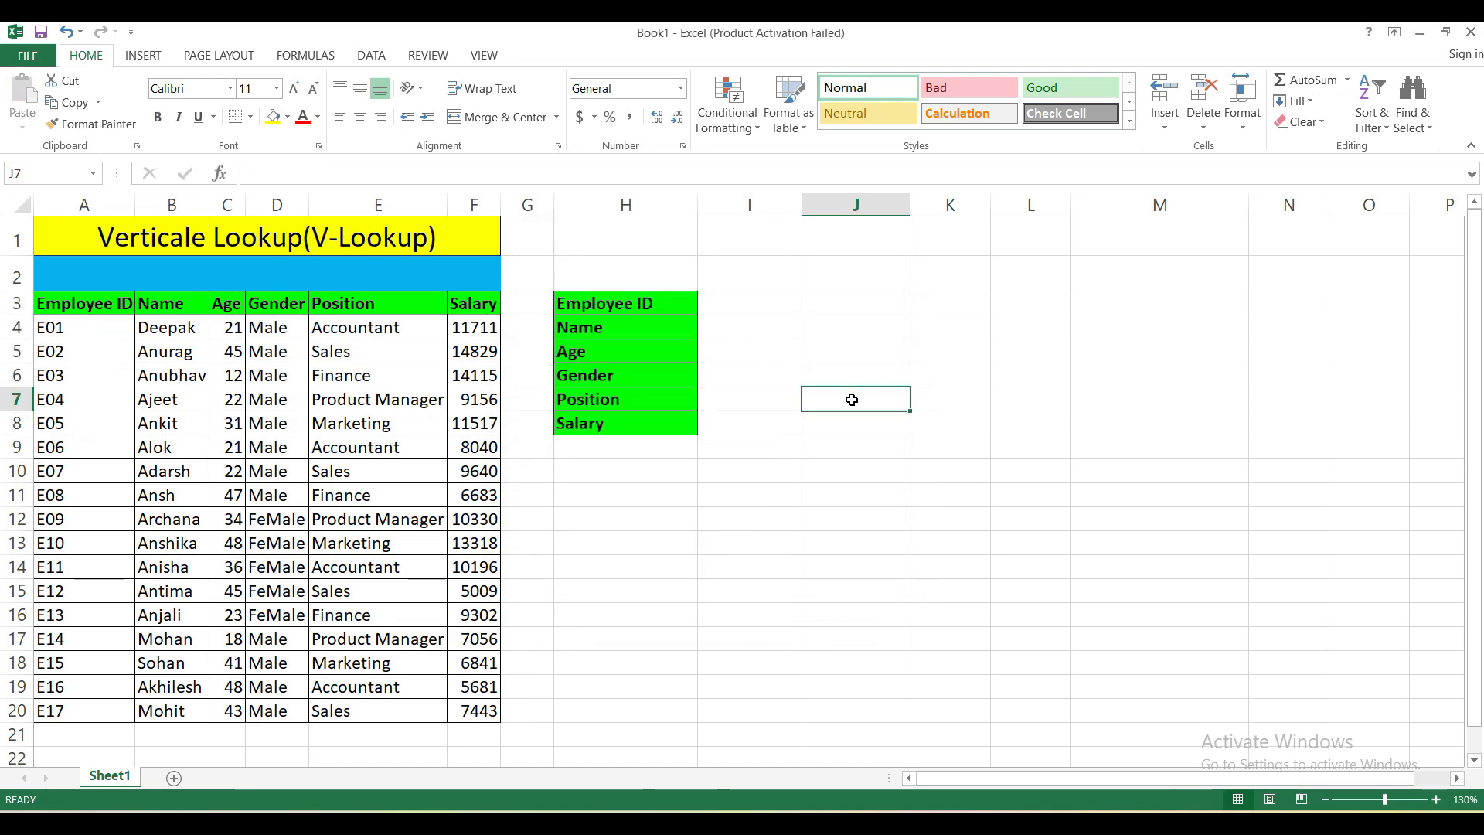
type("=vl")
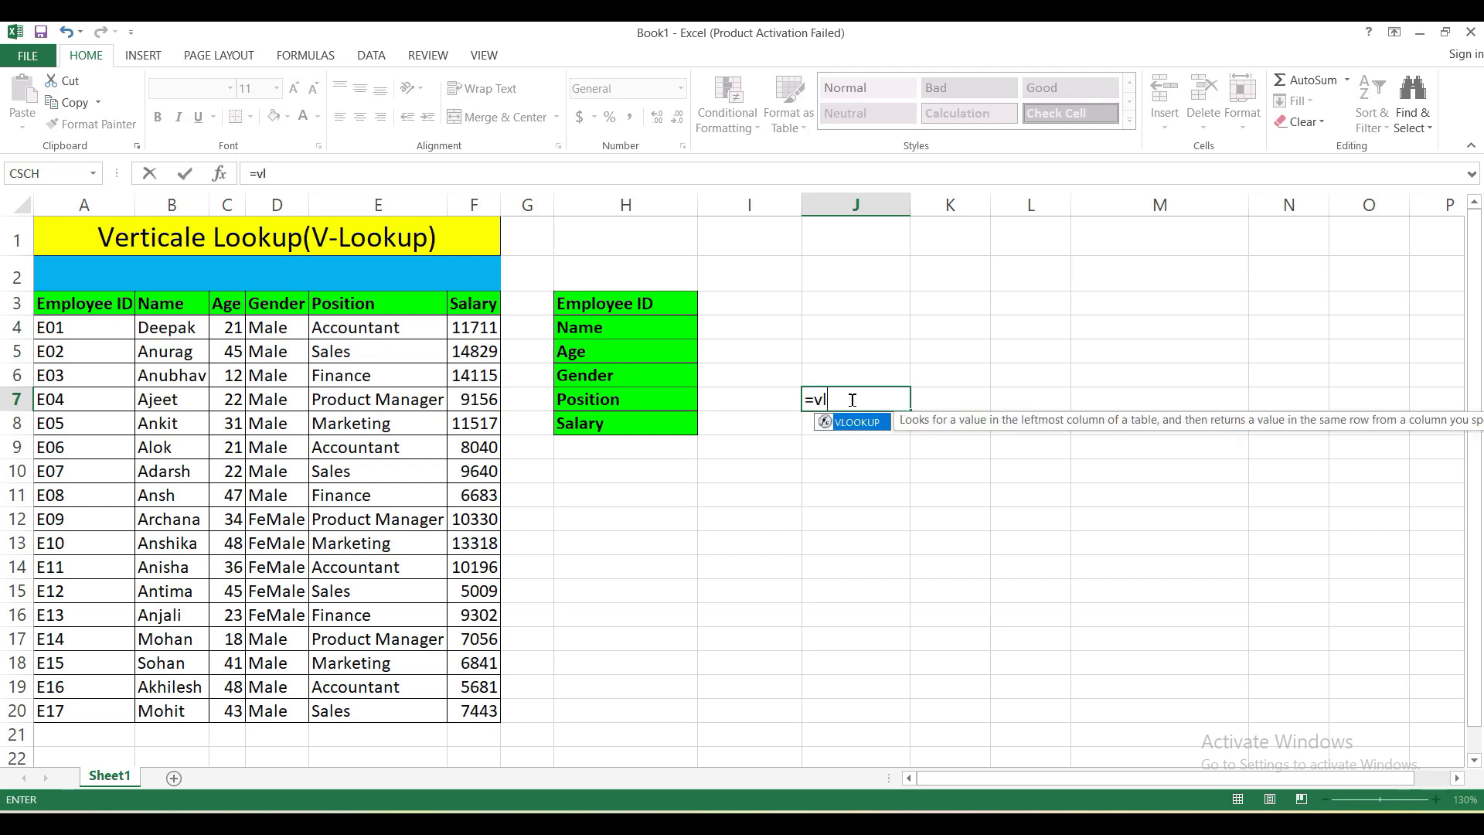
key("Tab")
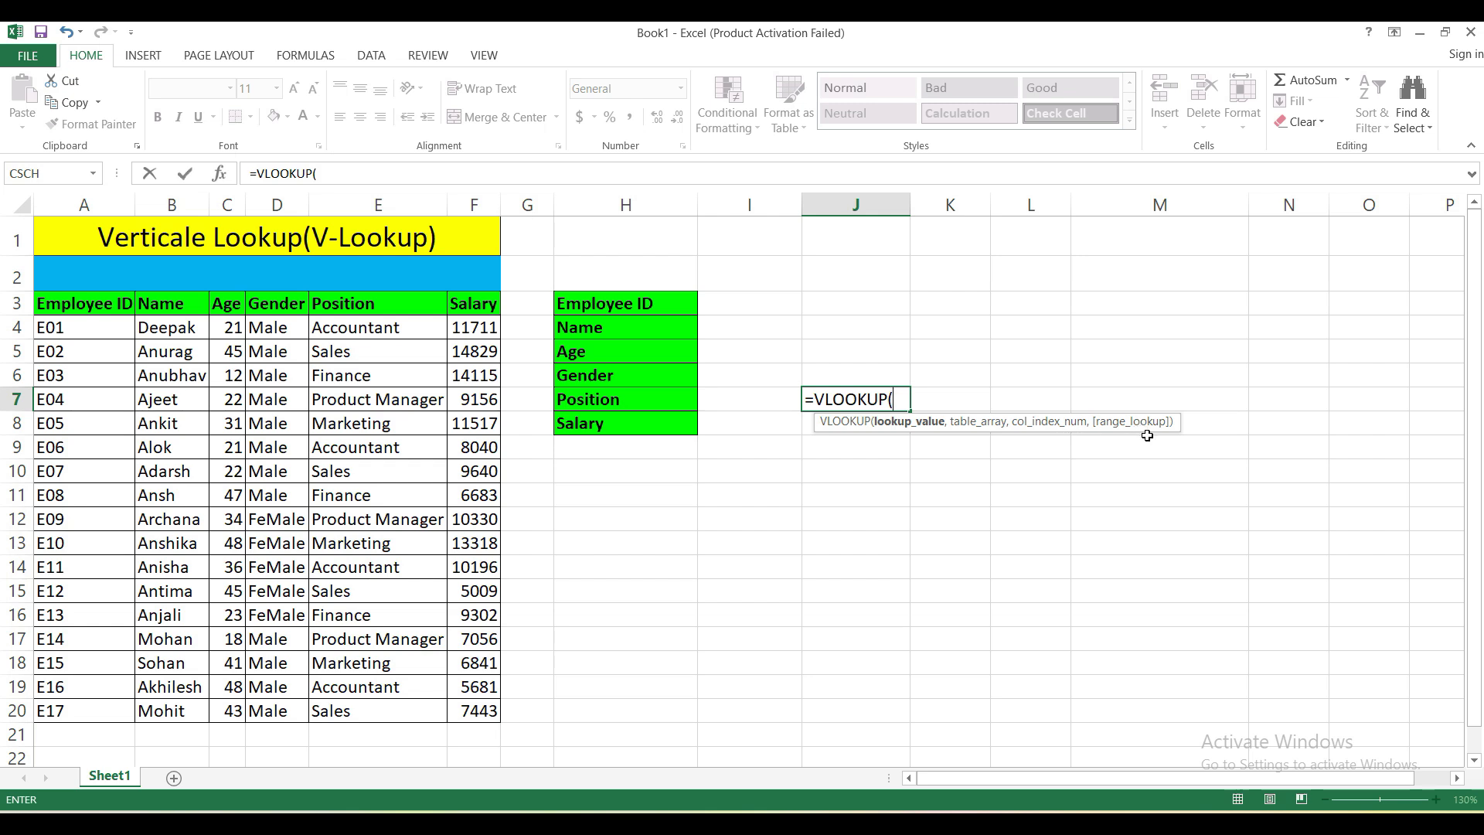
key("BackSpace")
key("Escape")
key("Escape")
left_click(895, 365)
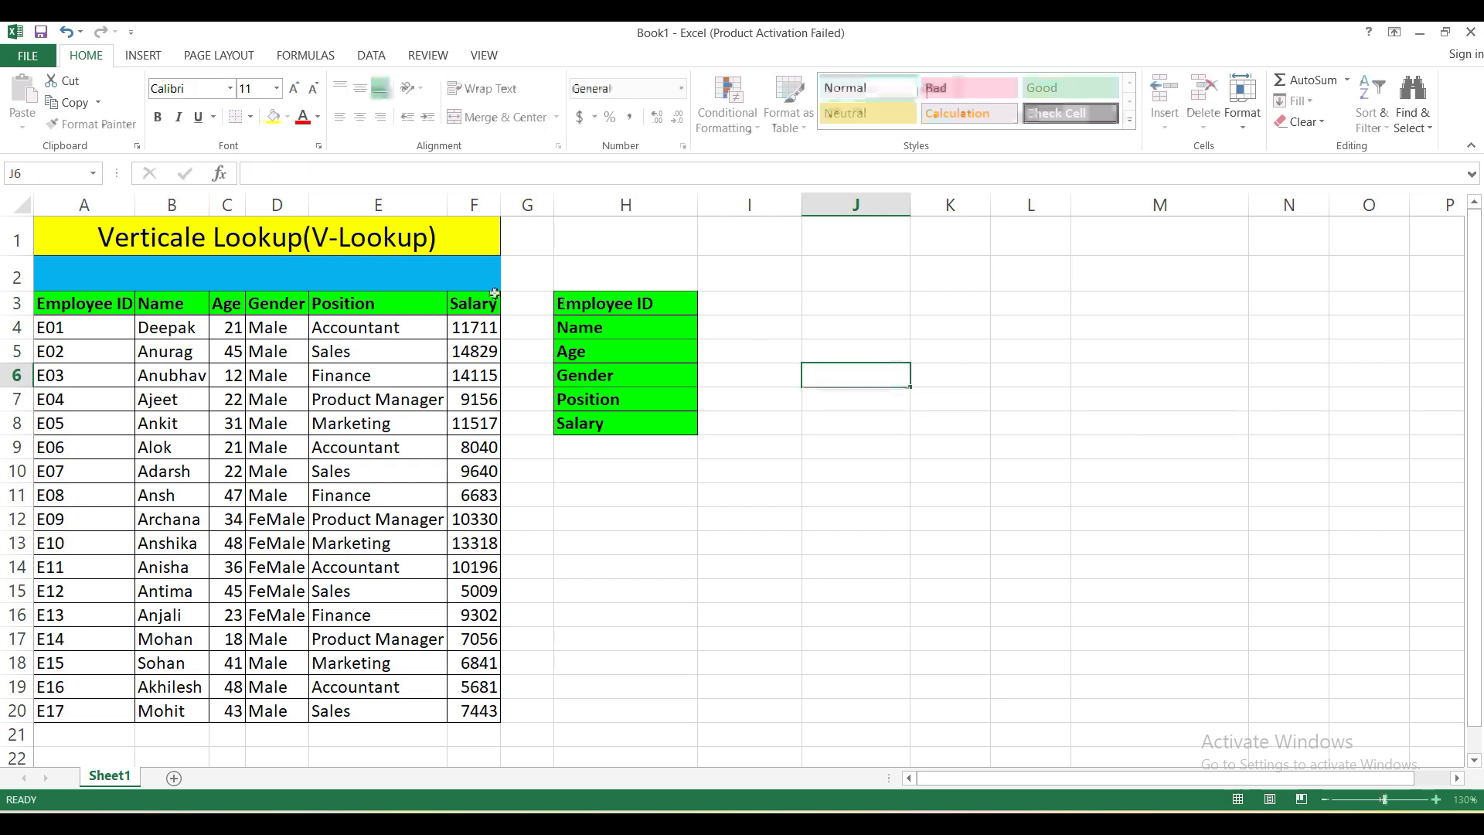
Step: Read through the fields of employee record E01 from Employee ID to Salary
left_click(79, 325)
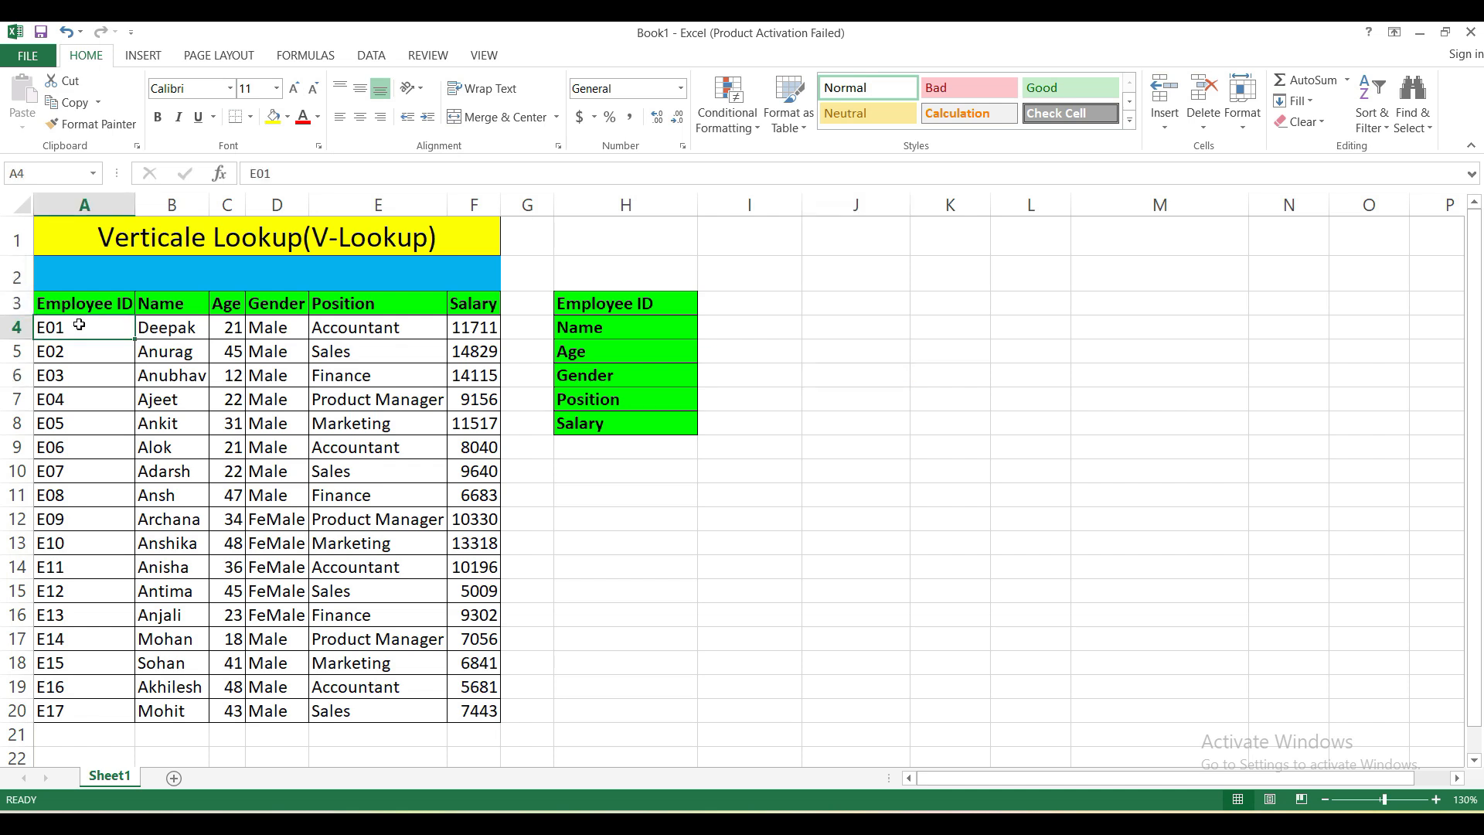
key("Right")
key("Right")
key("Right")
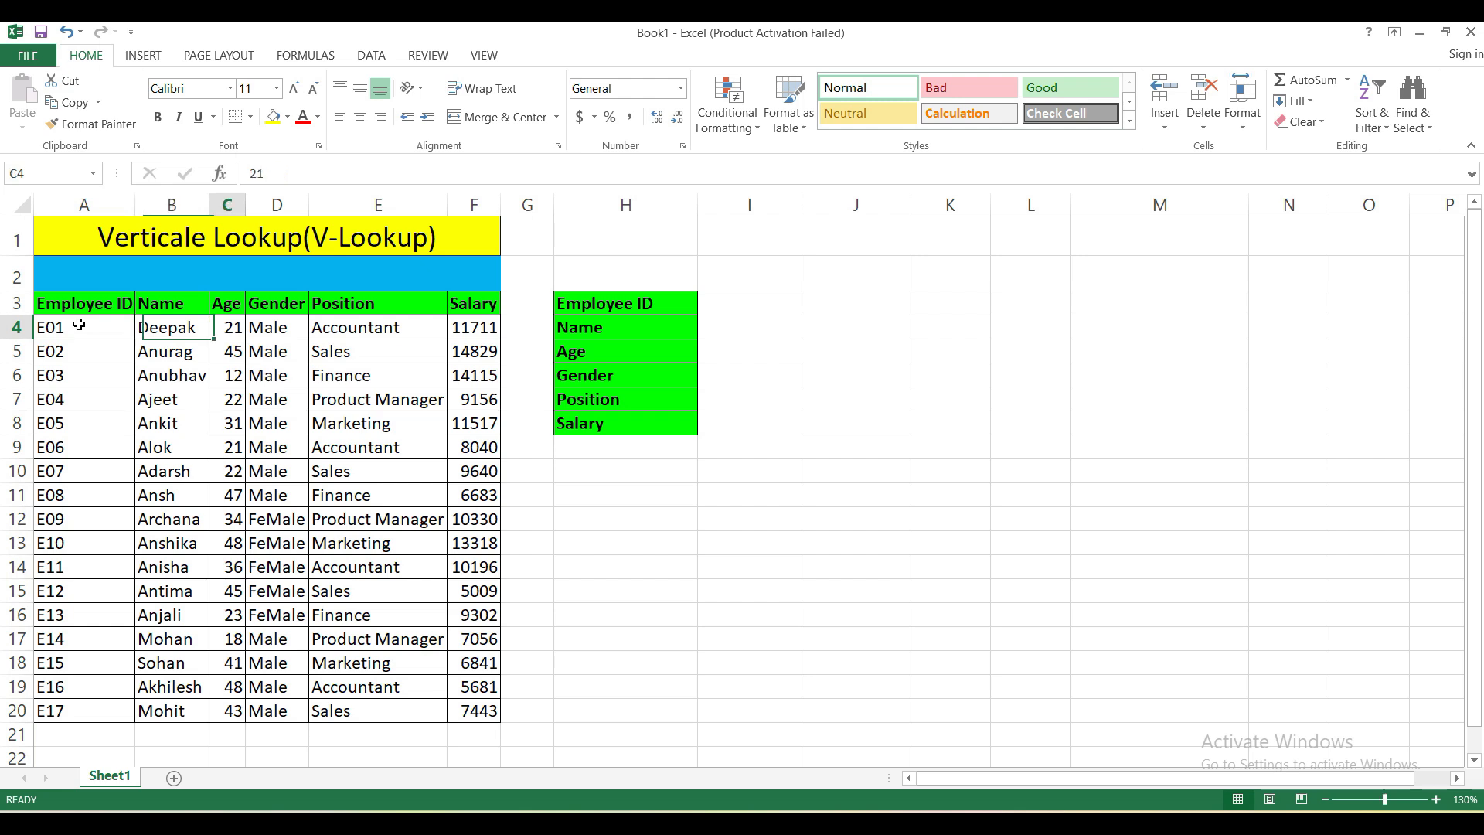
key("Right")
key("Right")
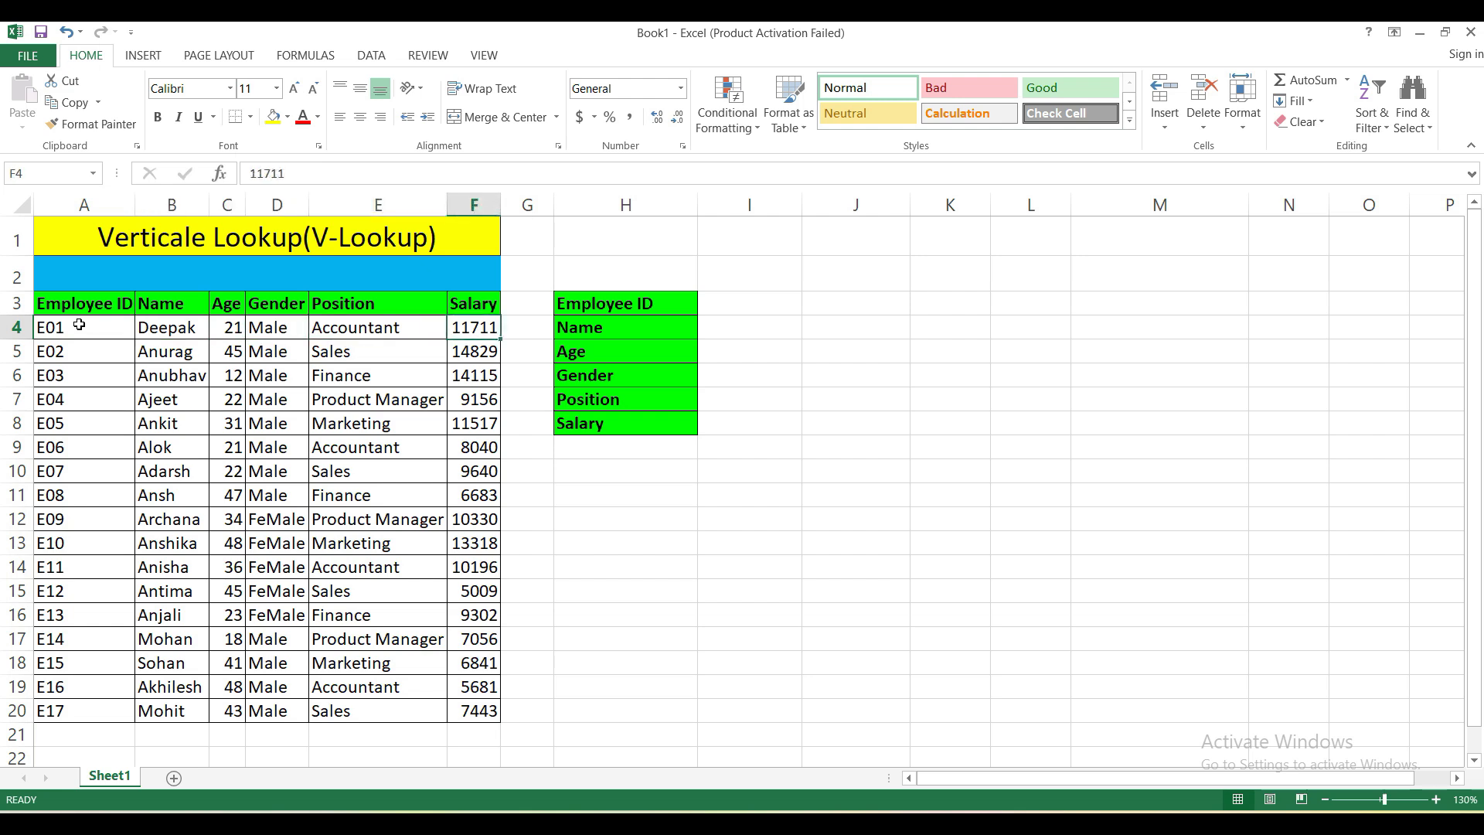
Step: Label cell H2, above the transposed headings, as "Lookup Value"
left_click(629, 274)
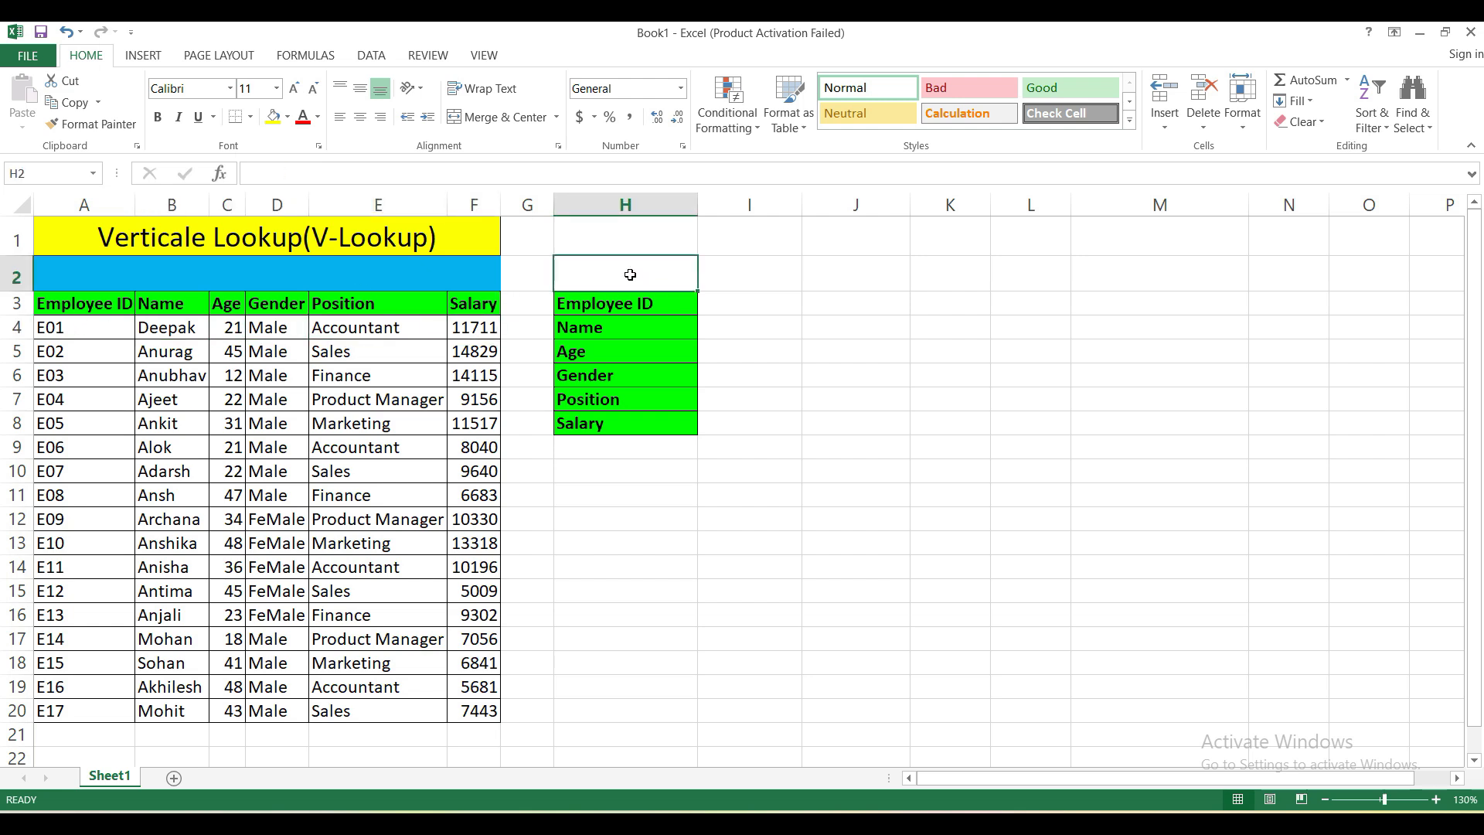
type("Look")
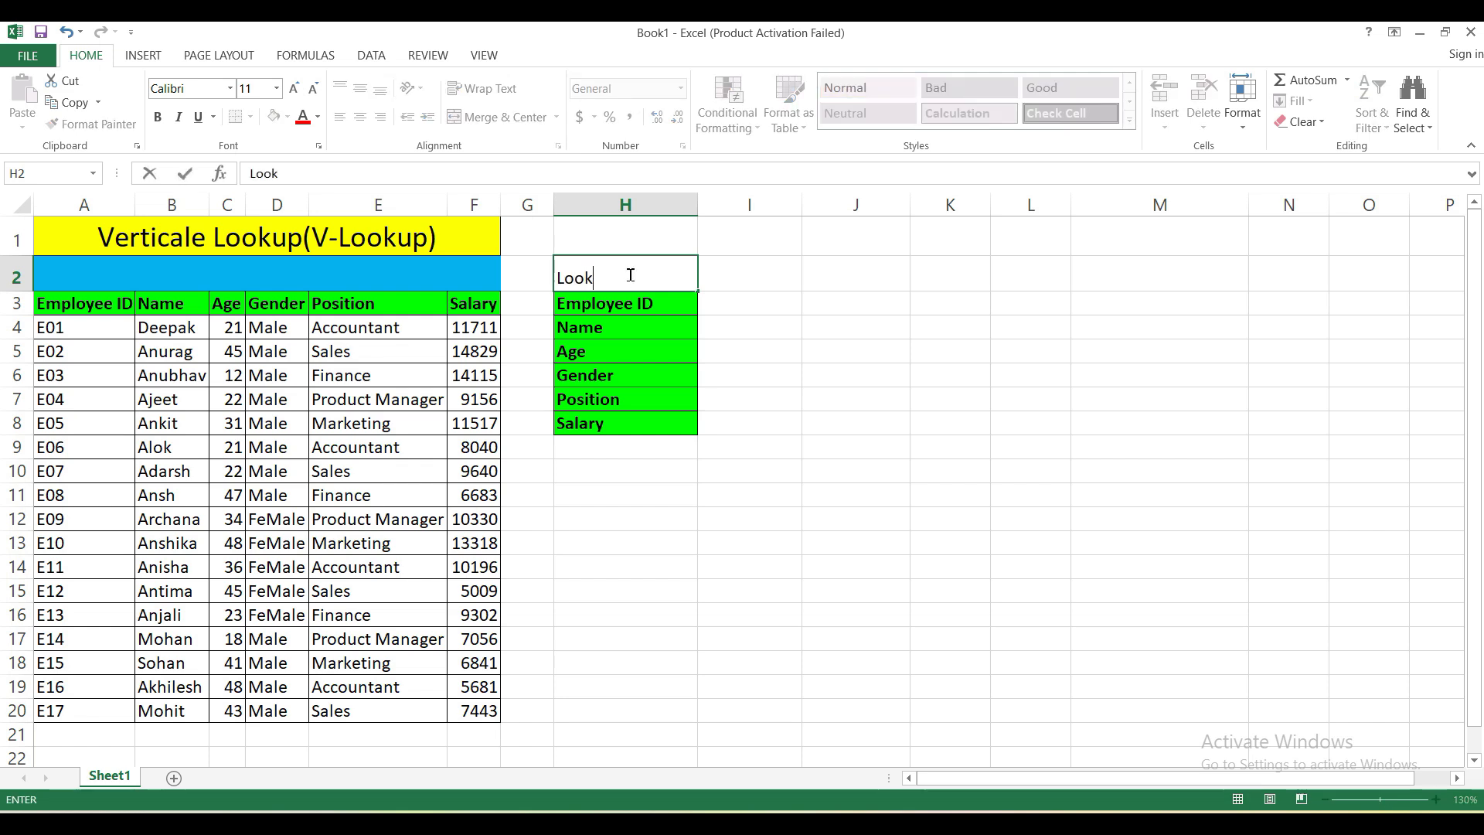
type("up Value")
key("Tab")
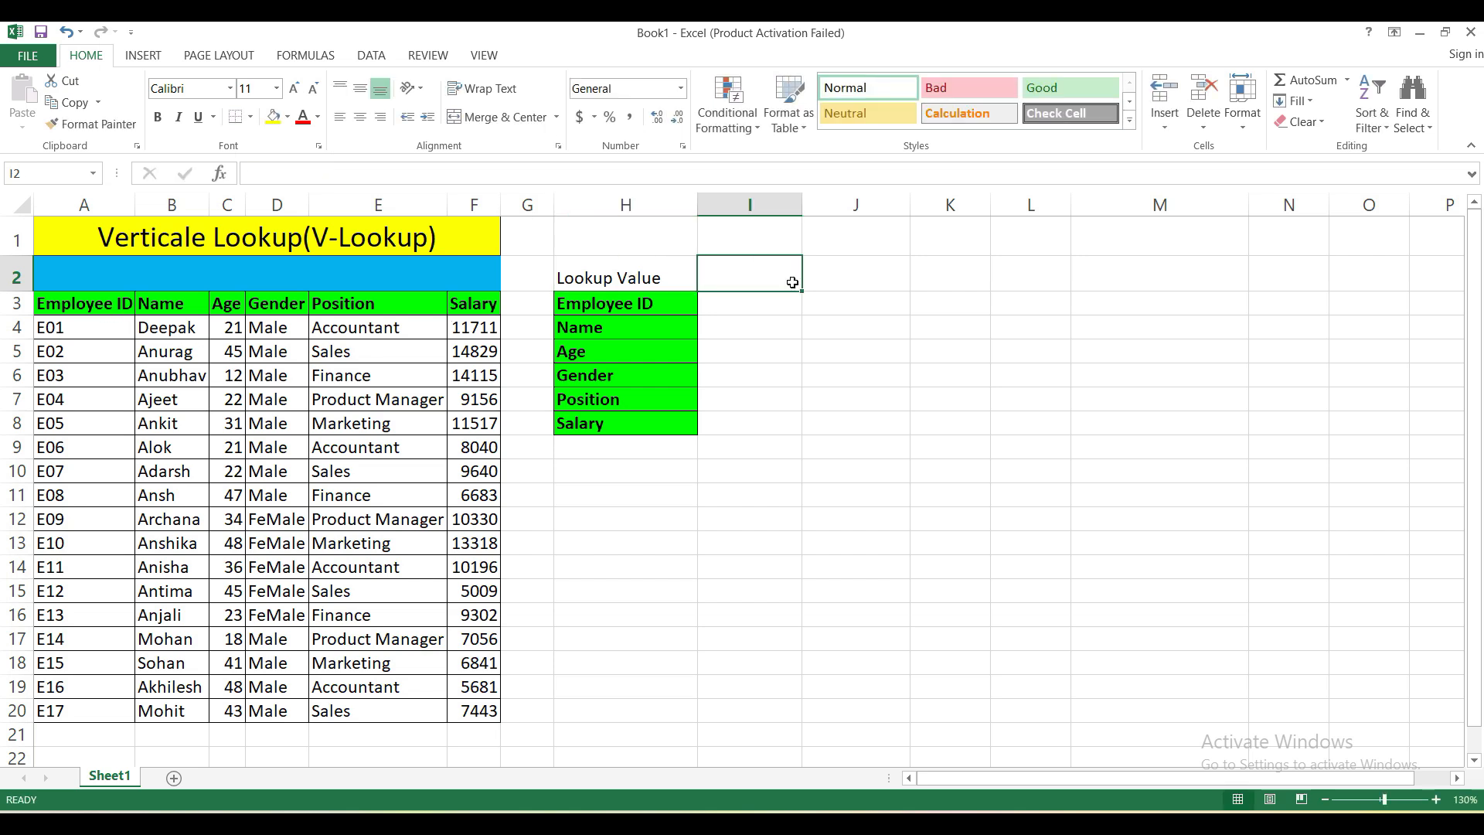
Step: Set up data validation on the lookup value cell I2 so that it allows only entries from a list
left_click(371, 55)
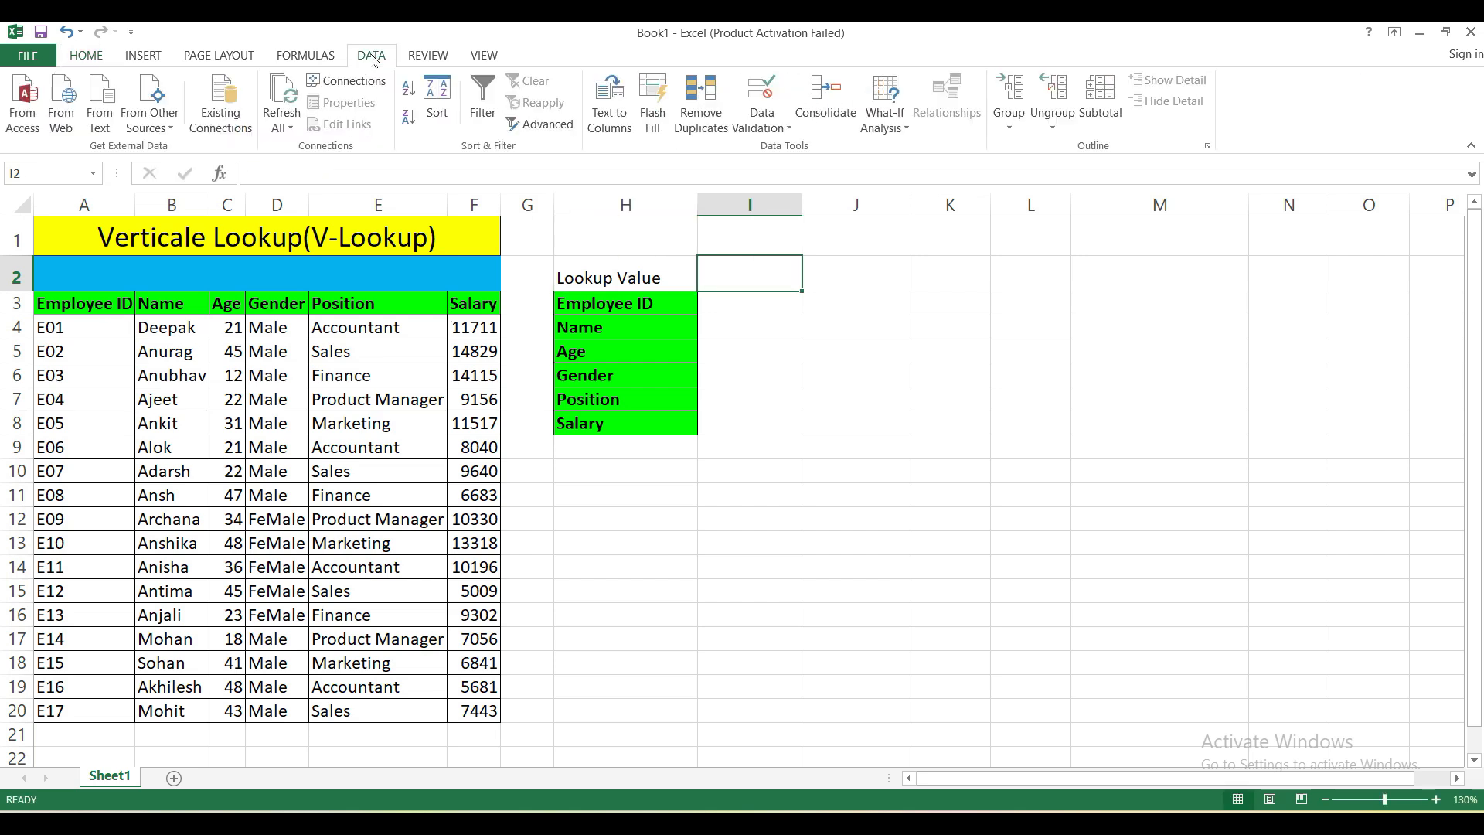
left_click(779, 120)
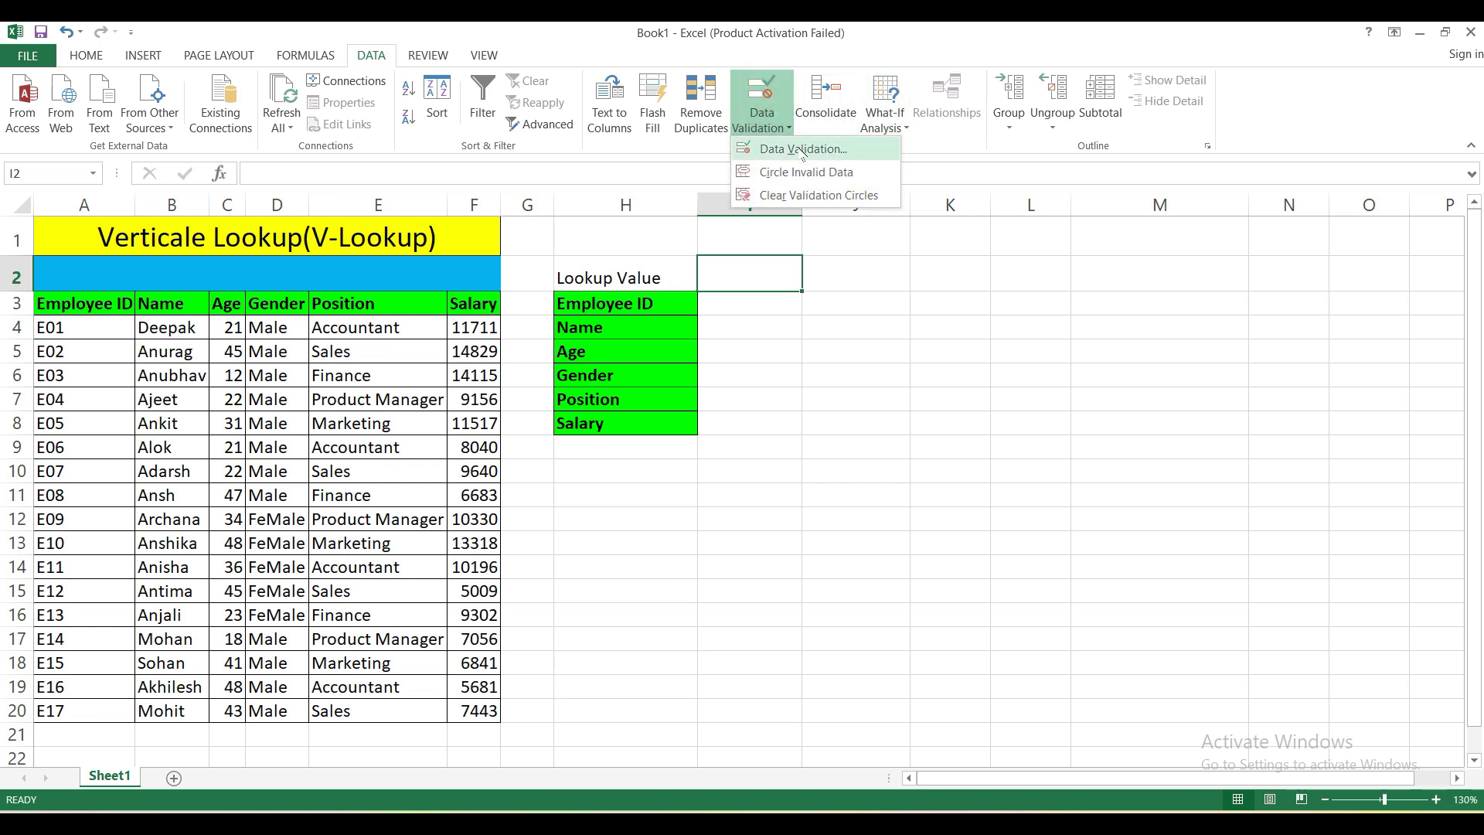
left_click(804, 150)
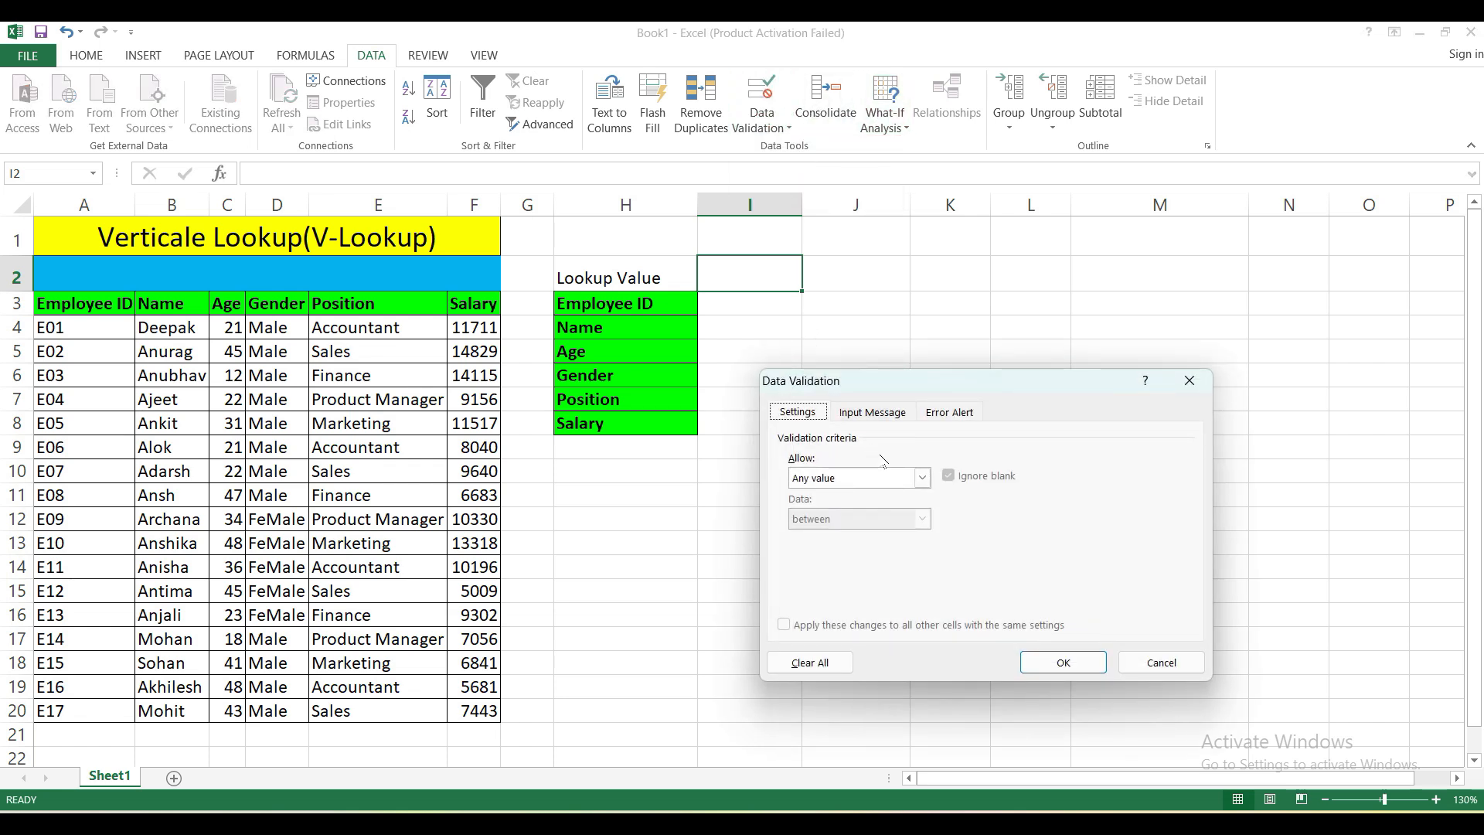
left_click(922, 478)
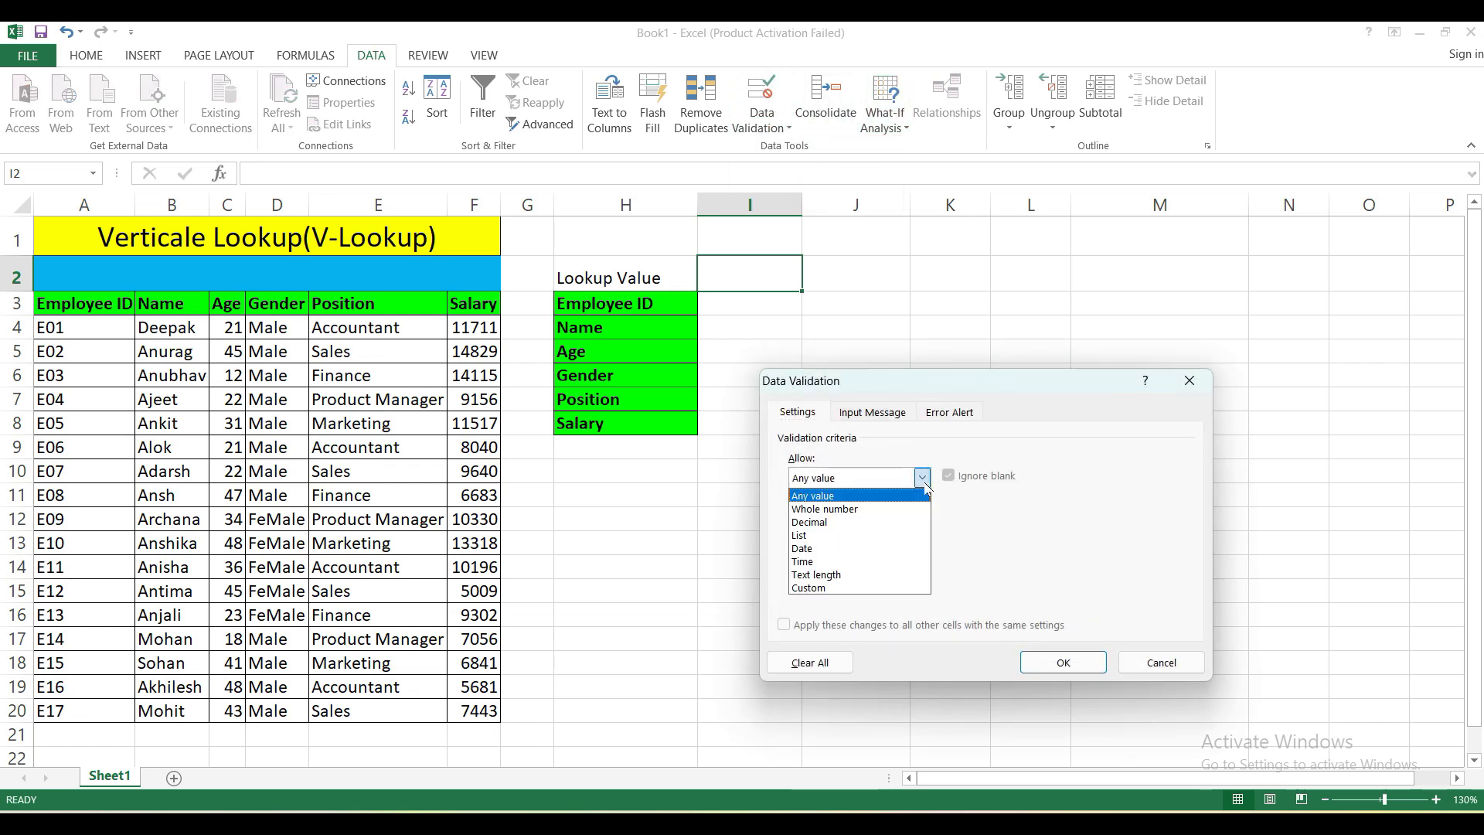
left_click(809, 537)
left_click(805, 558)
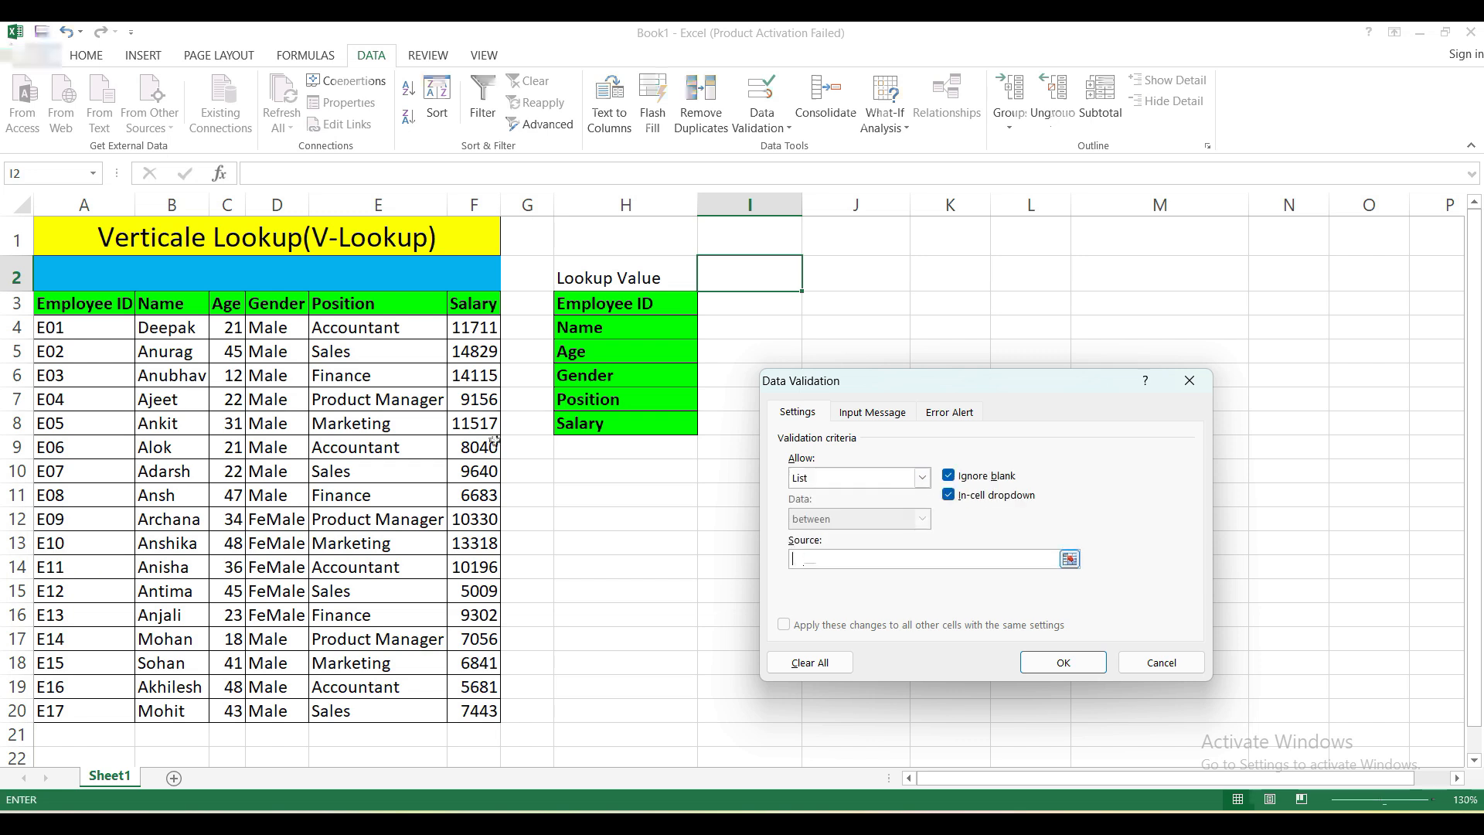
Step: Use the employee IDs in $A$4:$A$20 as the validation list's source and apply the validation
left_click(83, 327)
key("shift+Down")
key("shift+Down")
key("shift+Down")
key("shift+Down")
key("shift+Down")
key("shift+Down")
key("shift+Down")
key("shift+Down")
key("shift+Down")
key("shift+Down")
key("shift+Down")
key("shift+Down")
key("shift+Down")
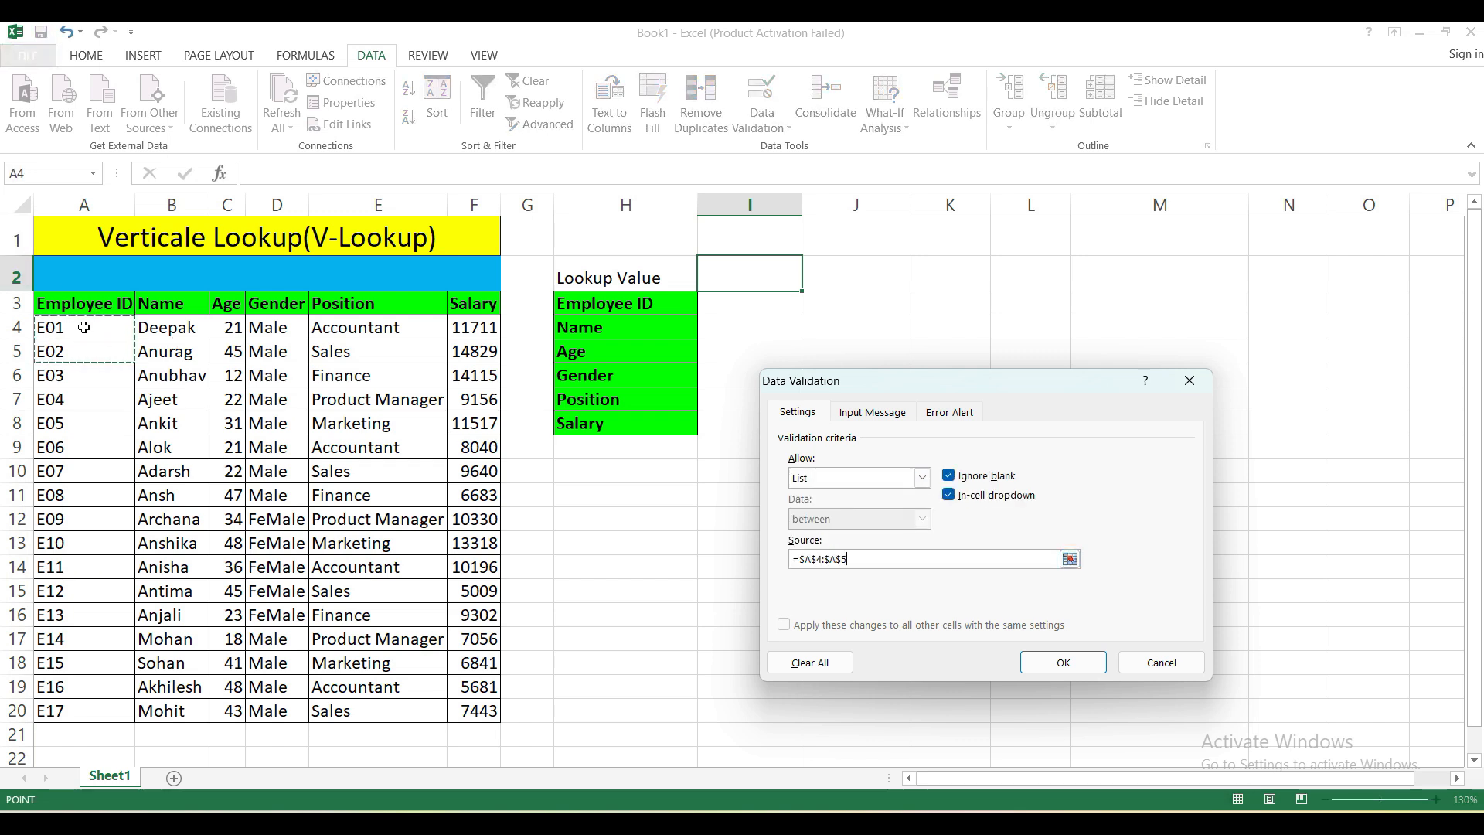
key("shift+Down")
key("shift+Down")
key("shift+Down")
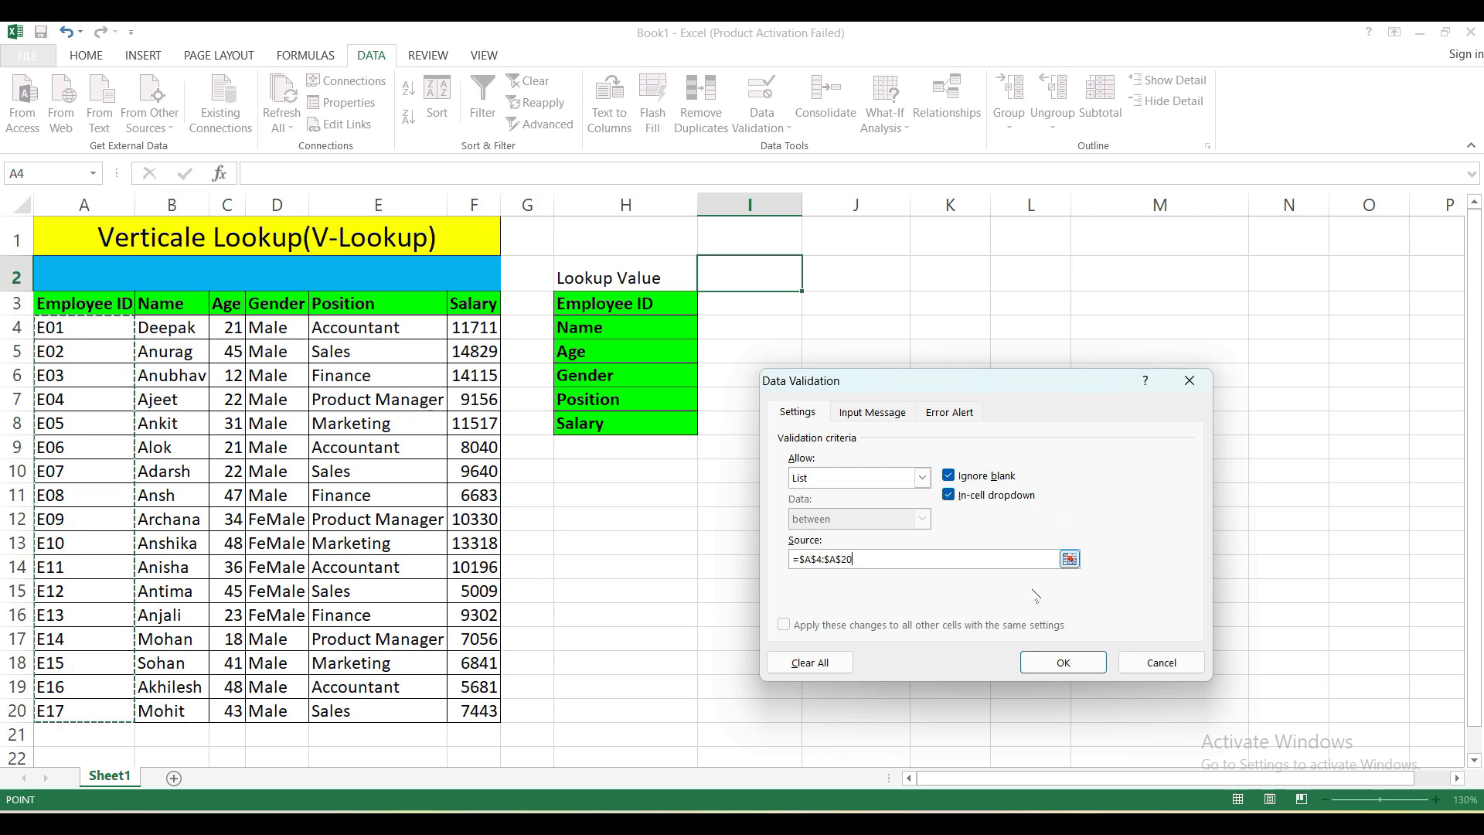
left_click(1063, 659)
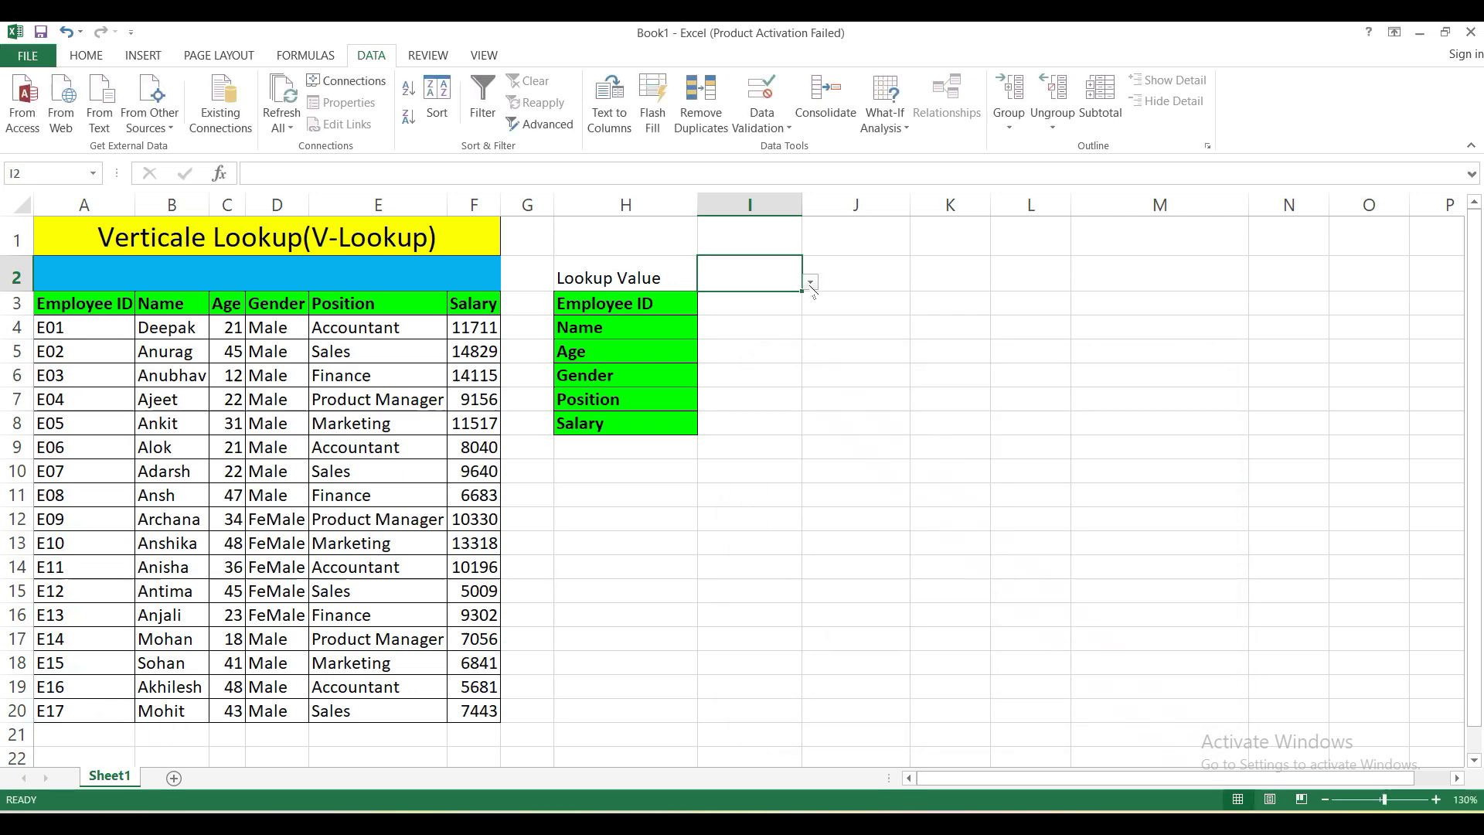
Step: Choose E03 as the lookup value in cell I2
left_click(811, 283)
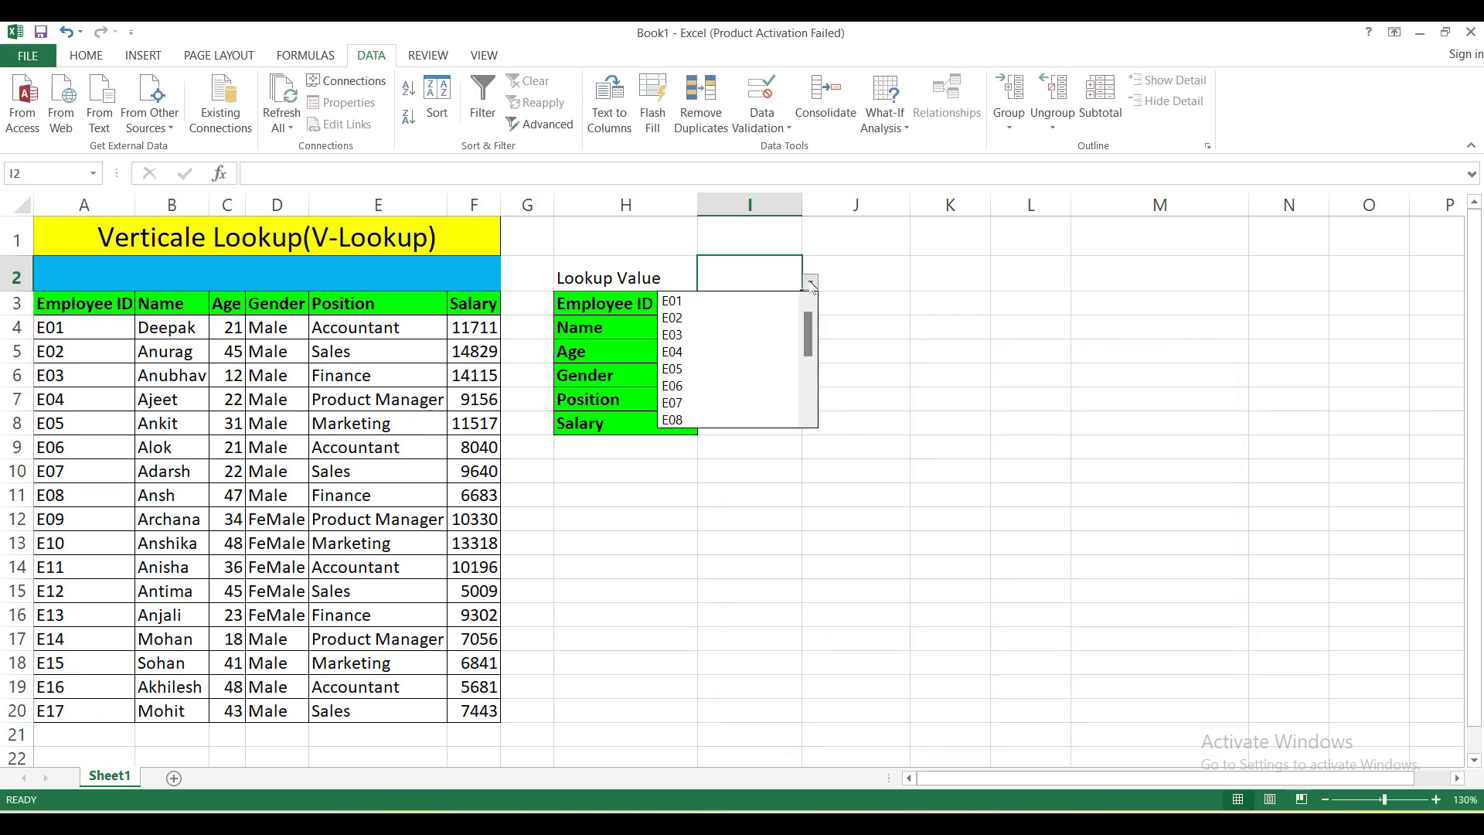
left_click(717, 330)
left_click(741, 306)
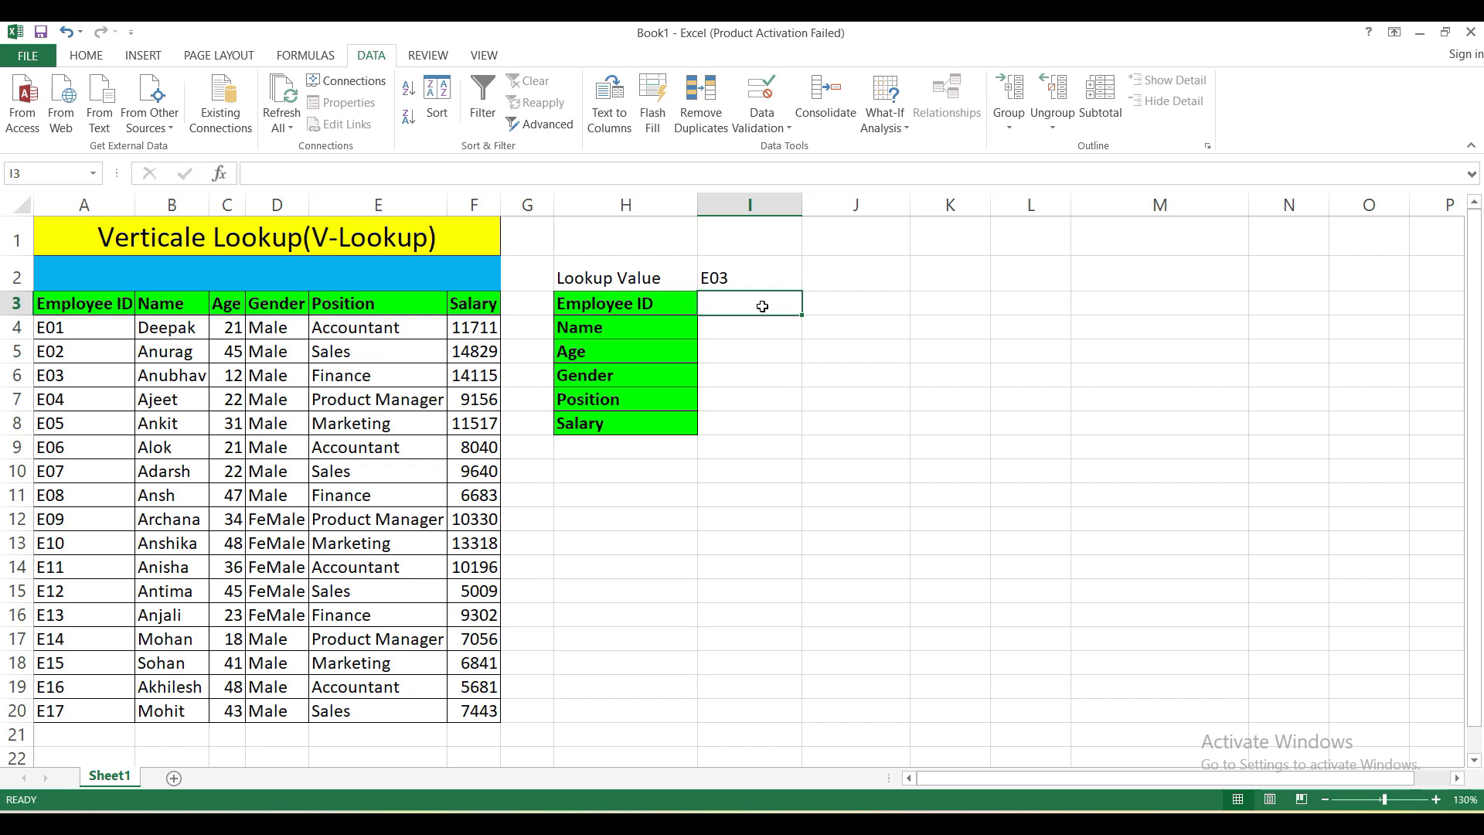
Step: Label the blue merged cell A2 above the employee table as "Table Array"
left_click(403, 279)
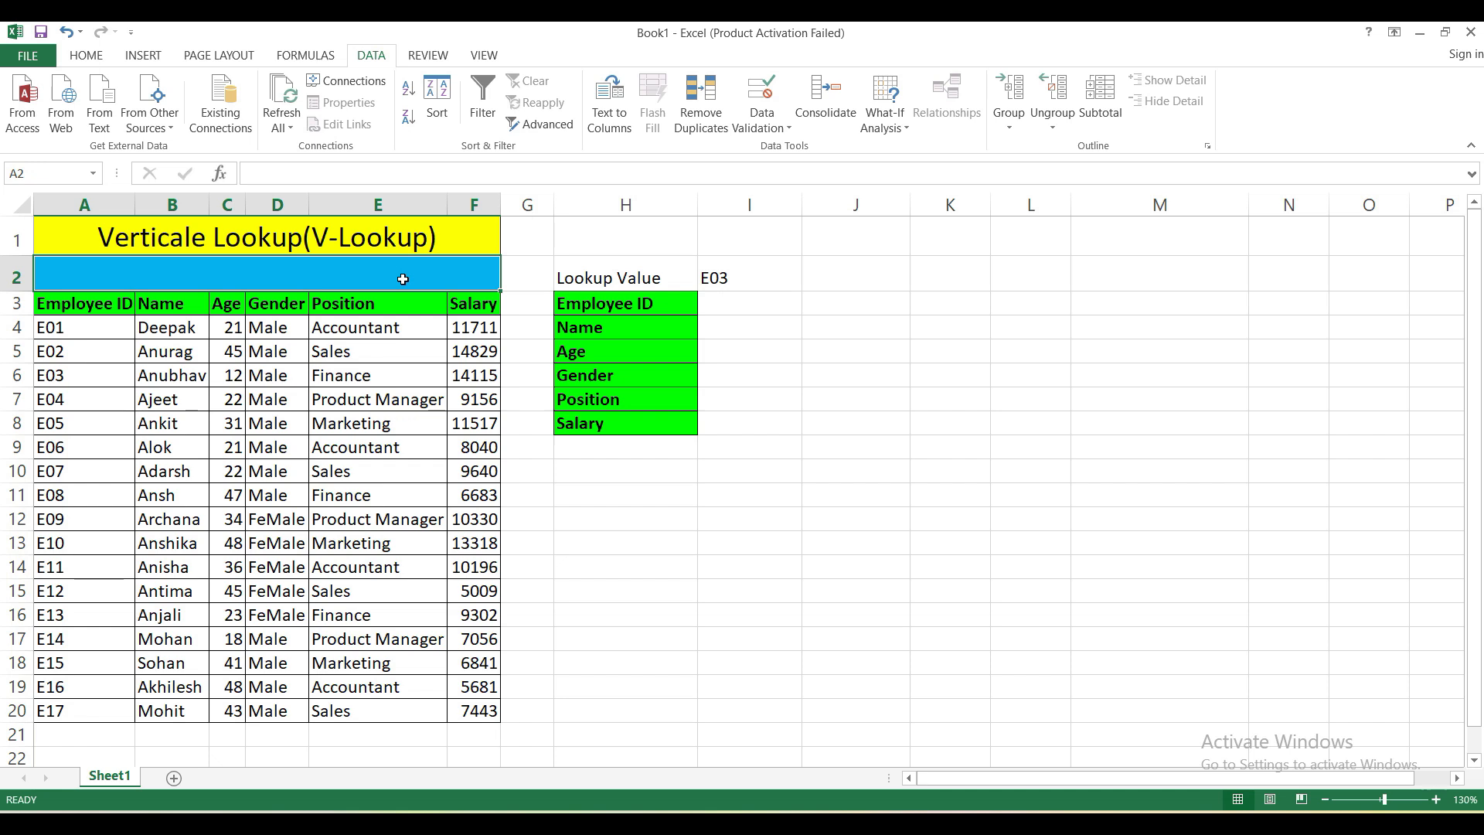
left_click(147, 334)
left_click(73, 307)
left_click_drag(73, 308, 464, 704)
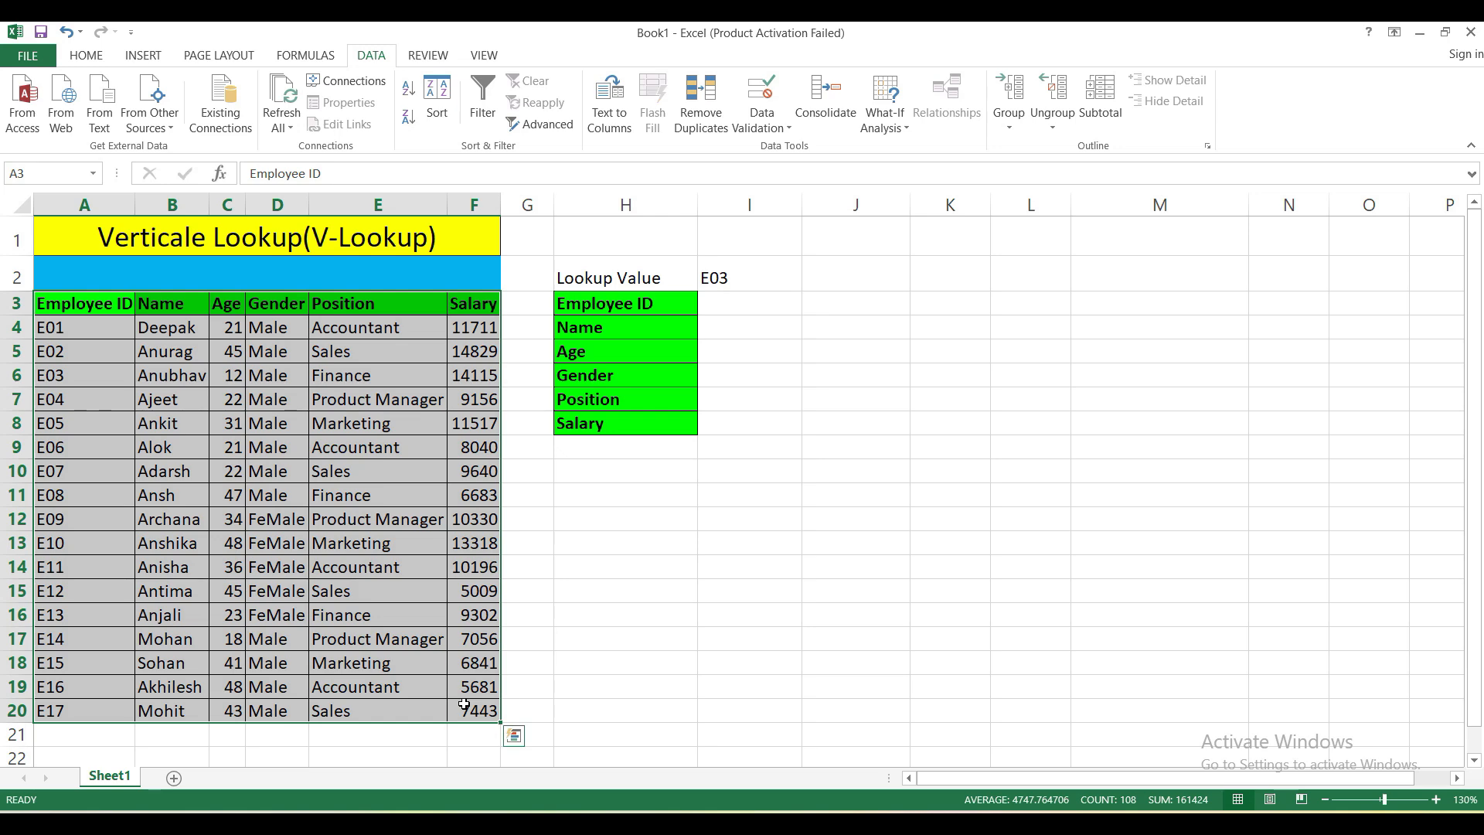
left_click(223, 273)
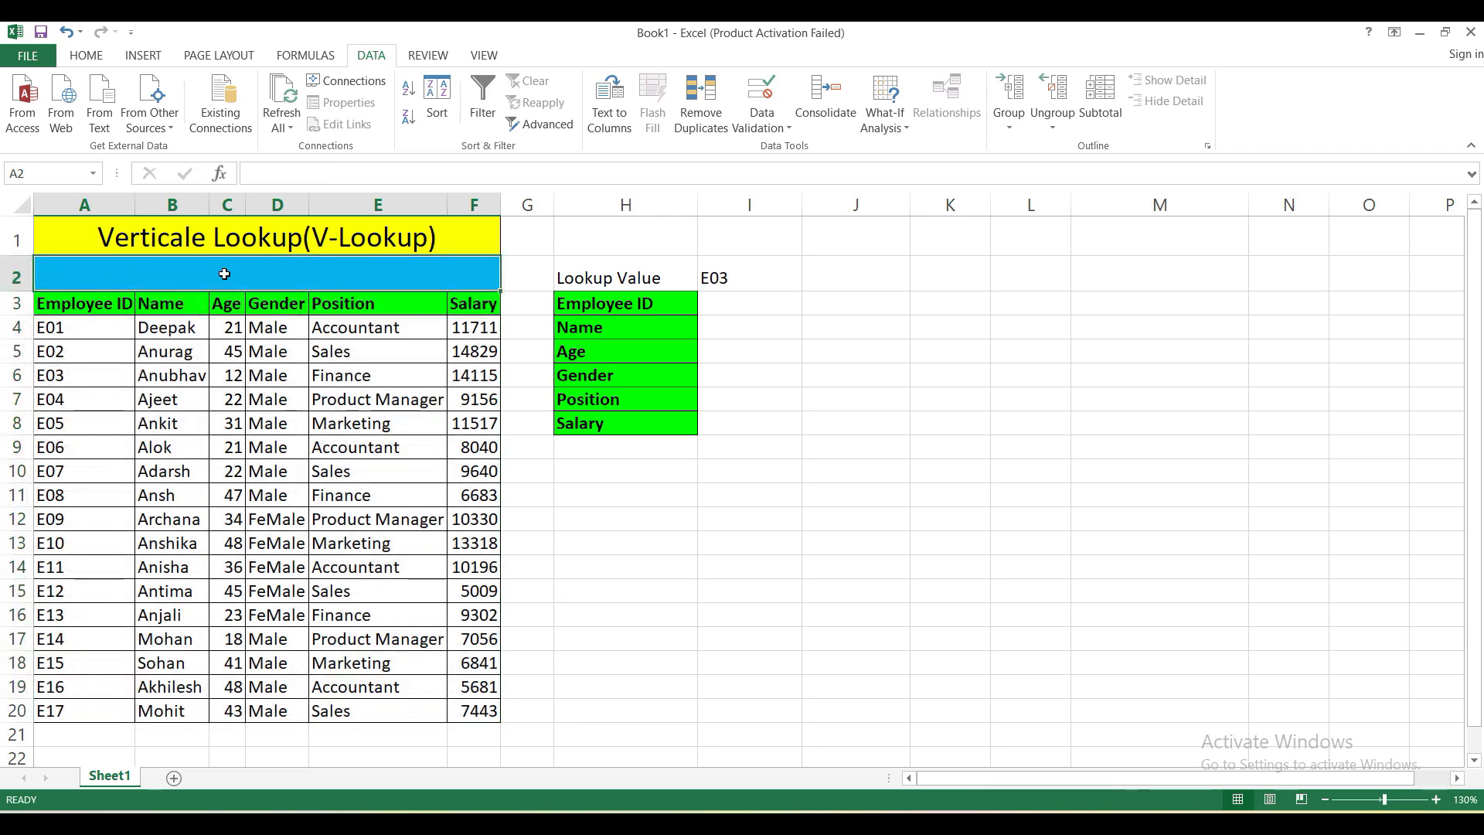
type("Table")
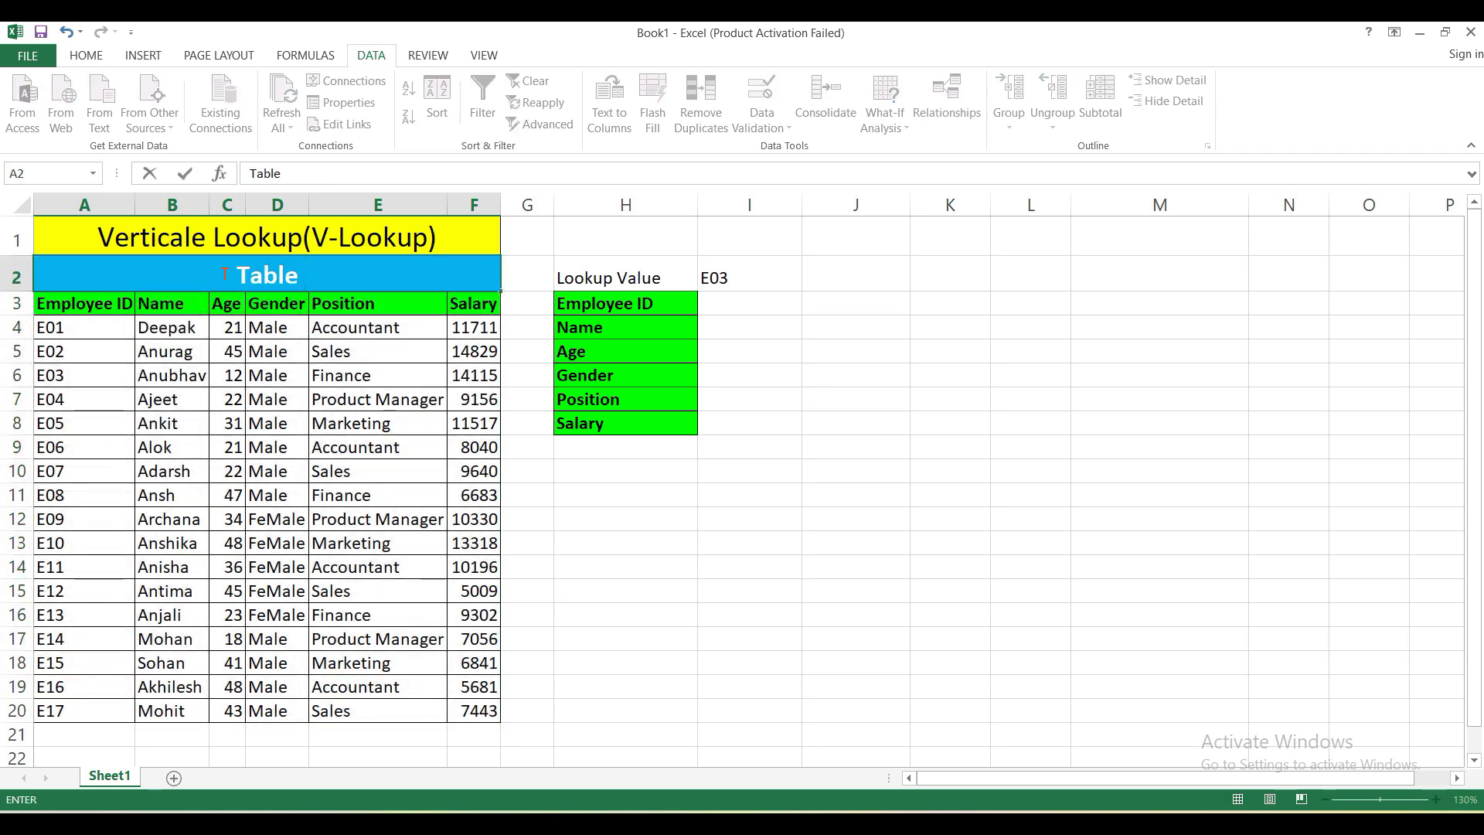
type(" Array")
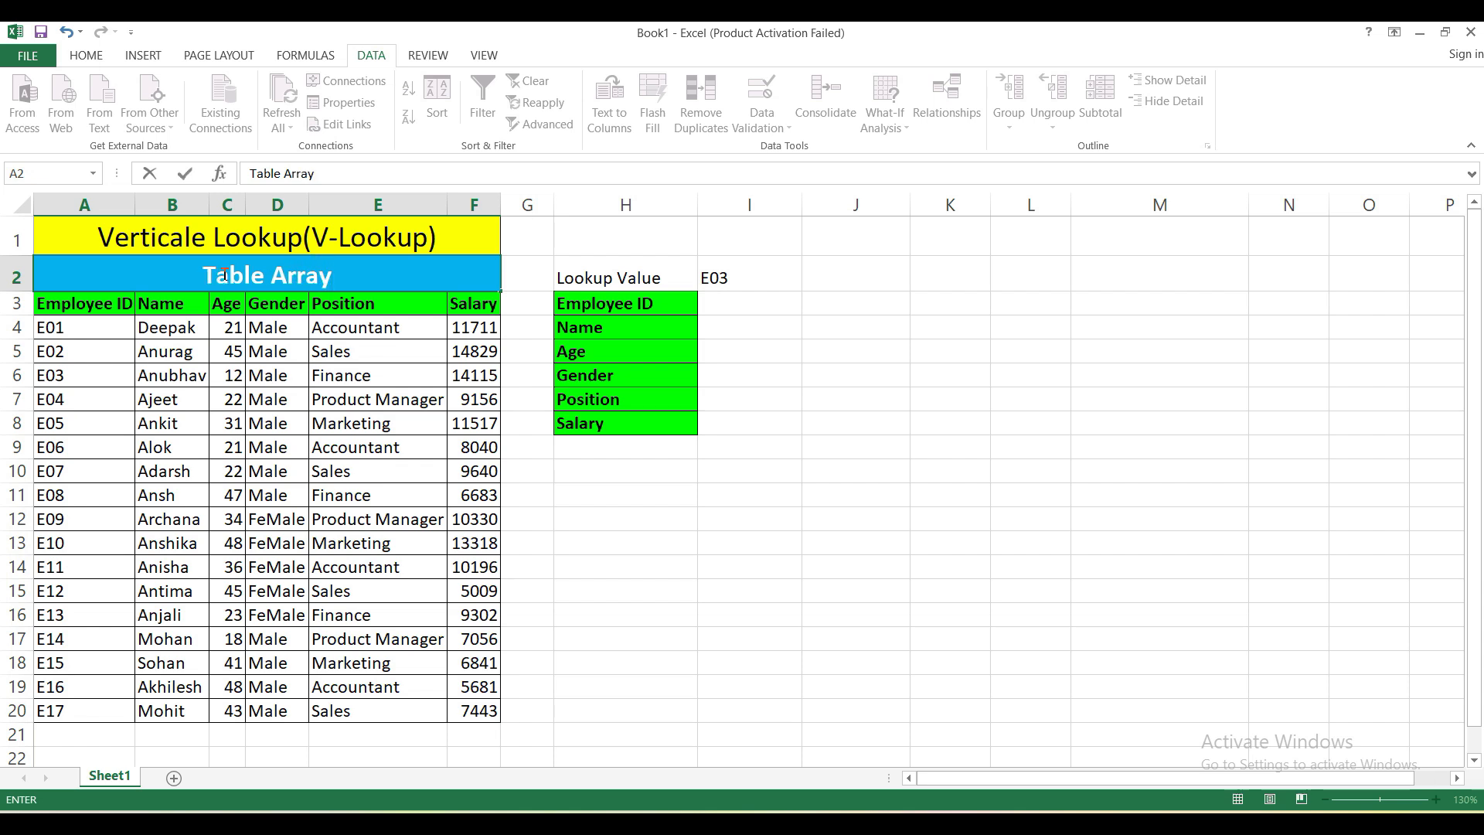
key("Return")
left_click(267, 311)
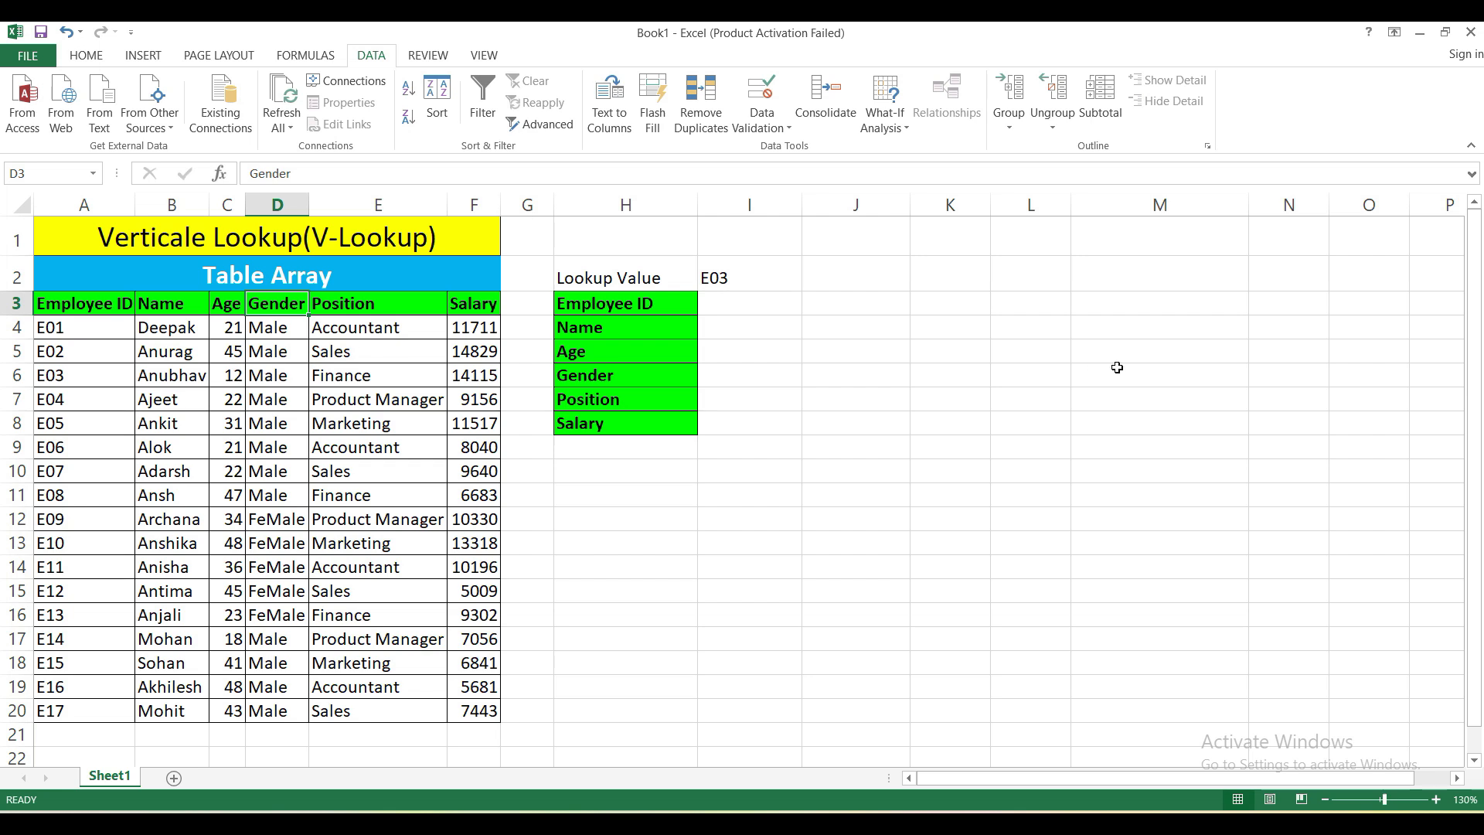
left_click(939, 355)
type("rows")
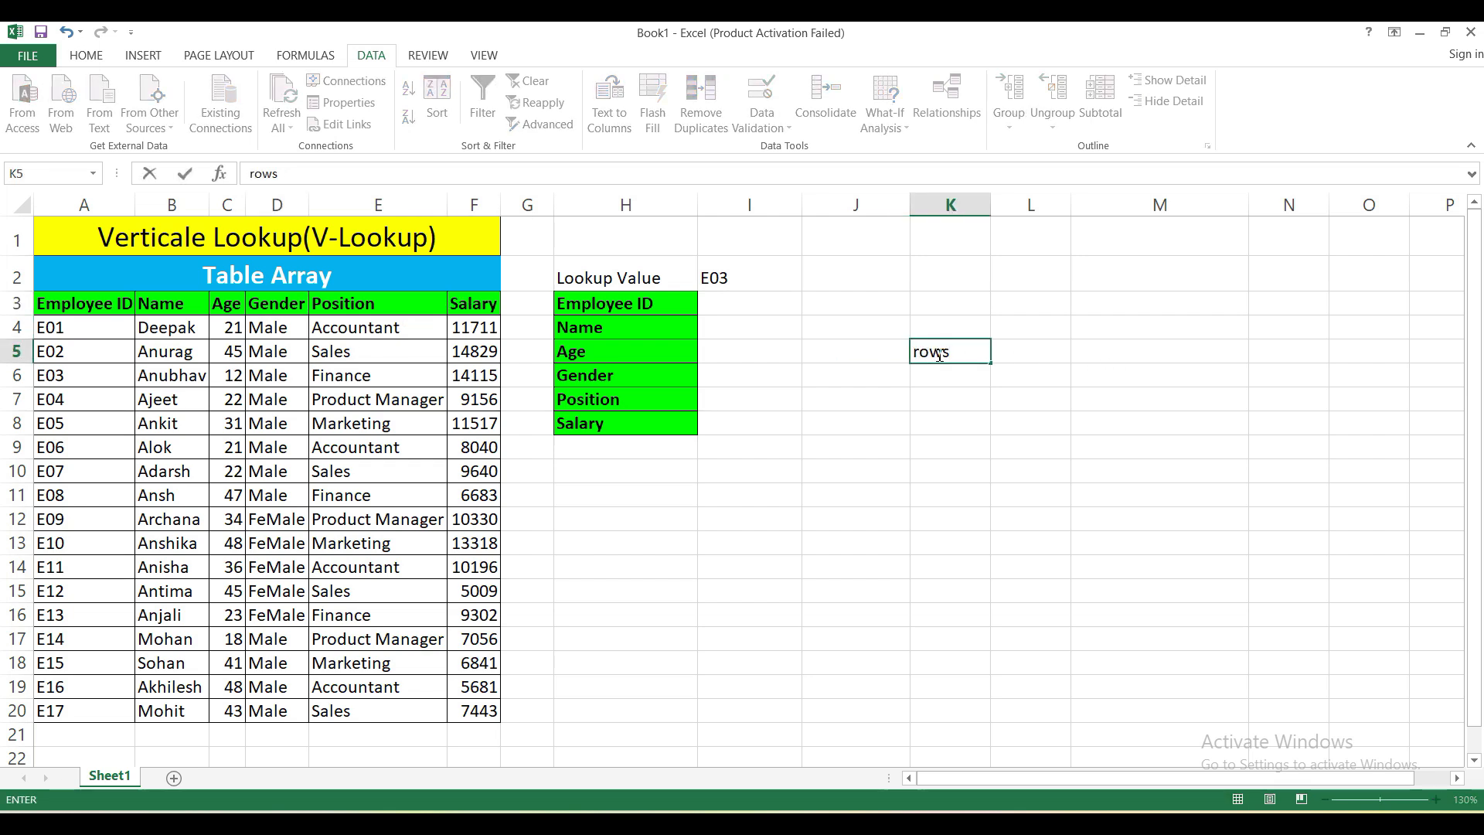
key("Escape")
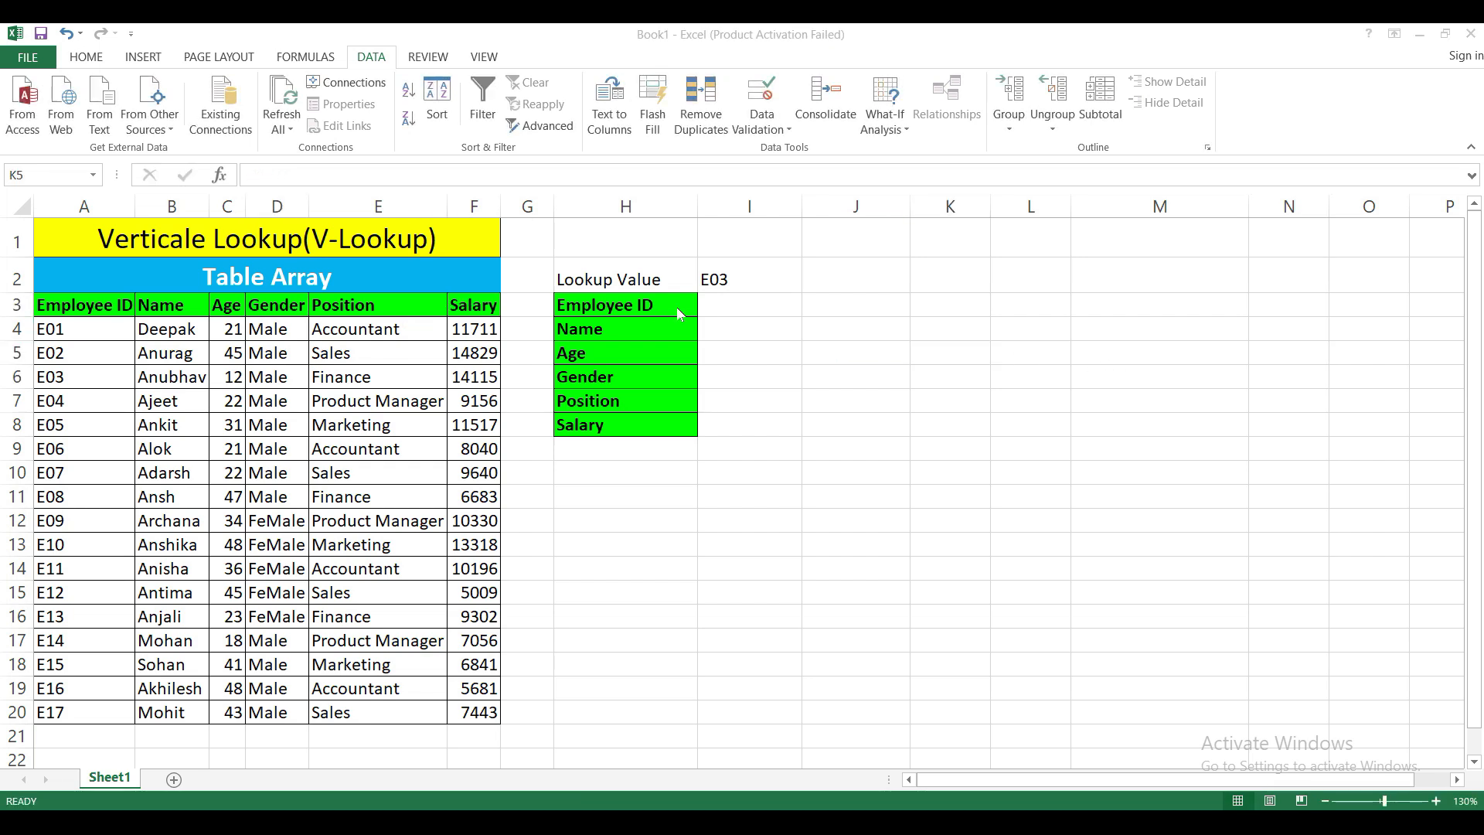
Step: Begin a VLOOKUP formula in cell I3 beside Employee ID, with the absolute reference $I$2 as its lookup value
left_click(749, 308)
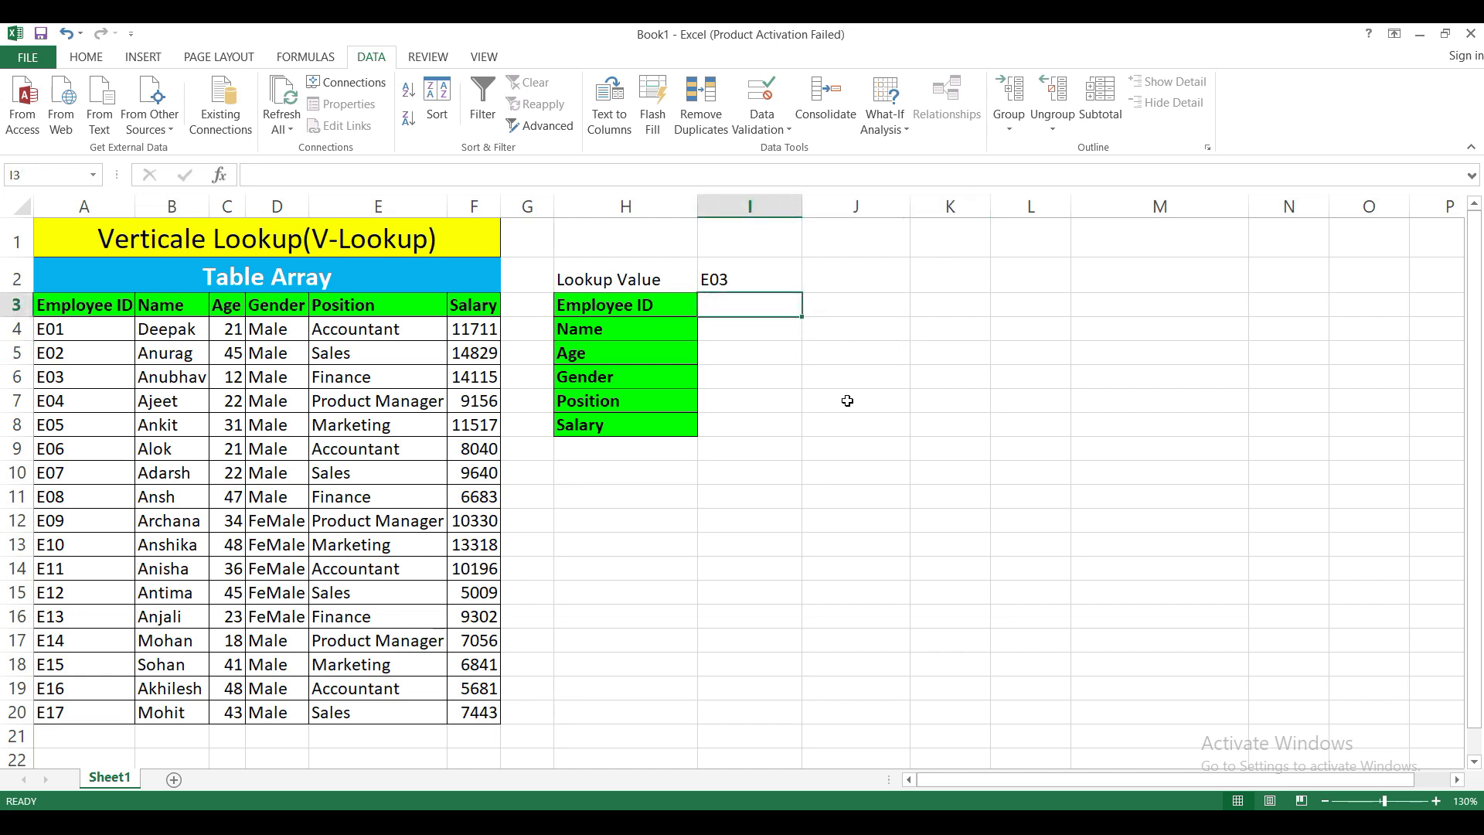
type("=vl")
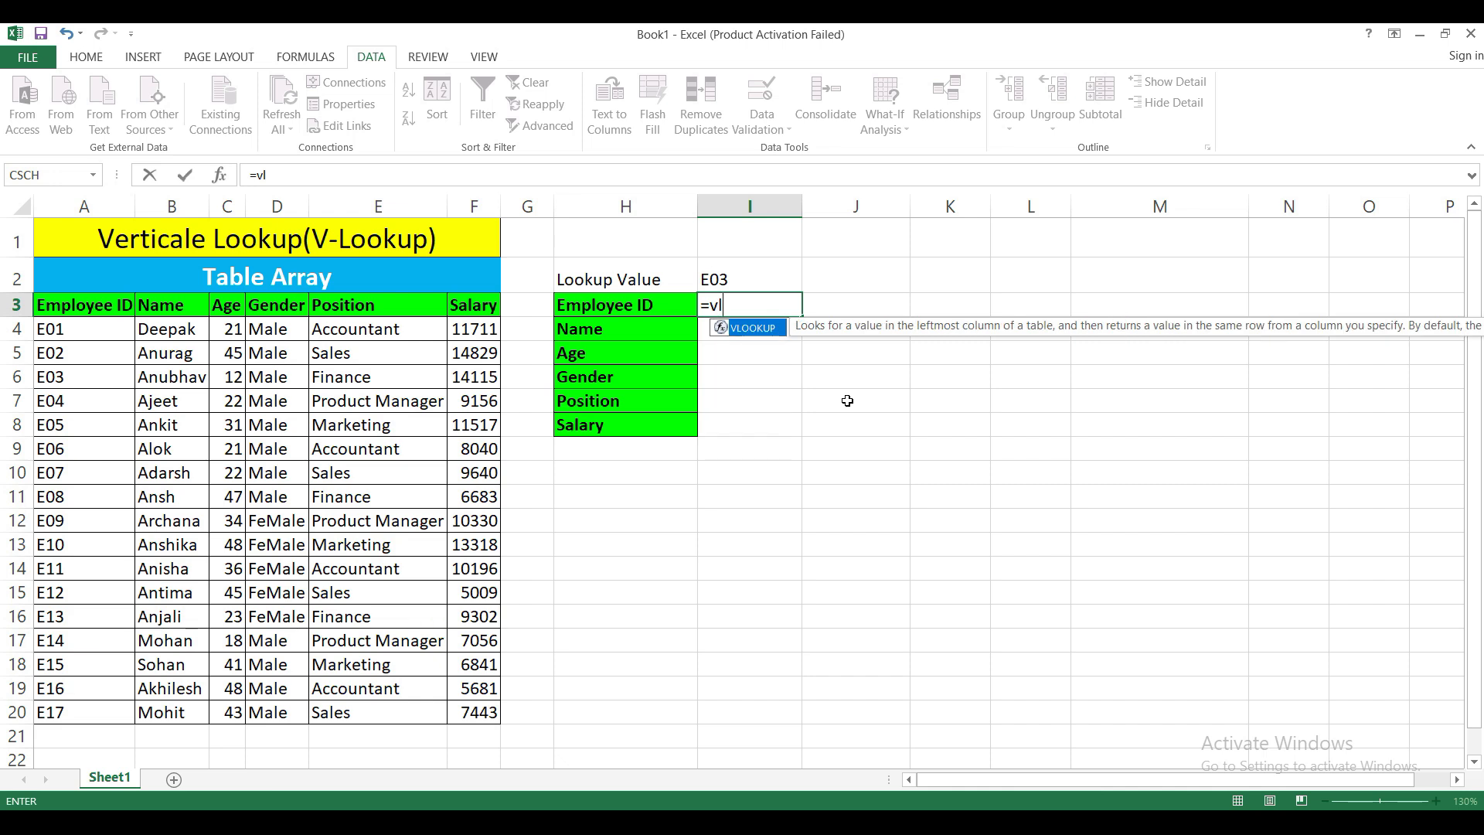
double_click(747, 335)
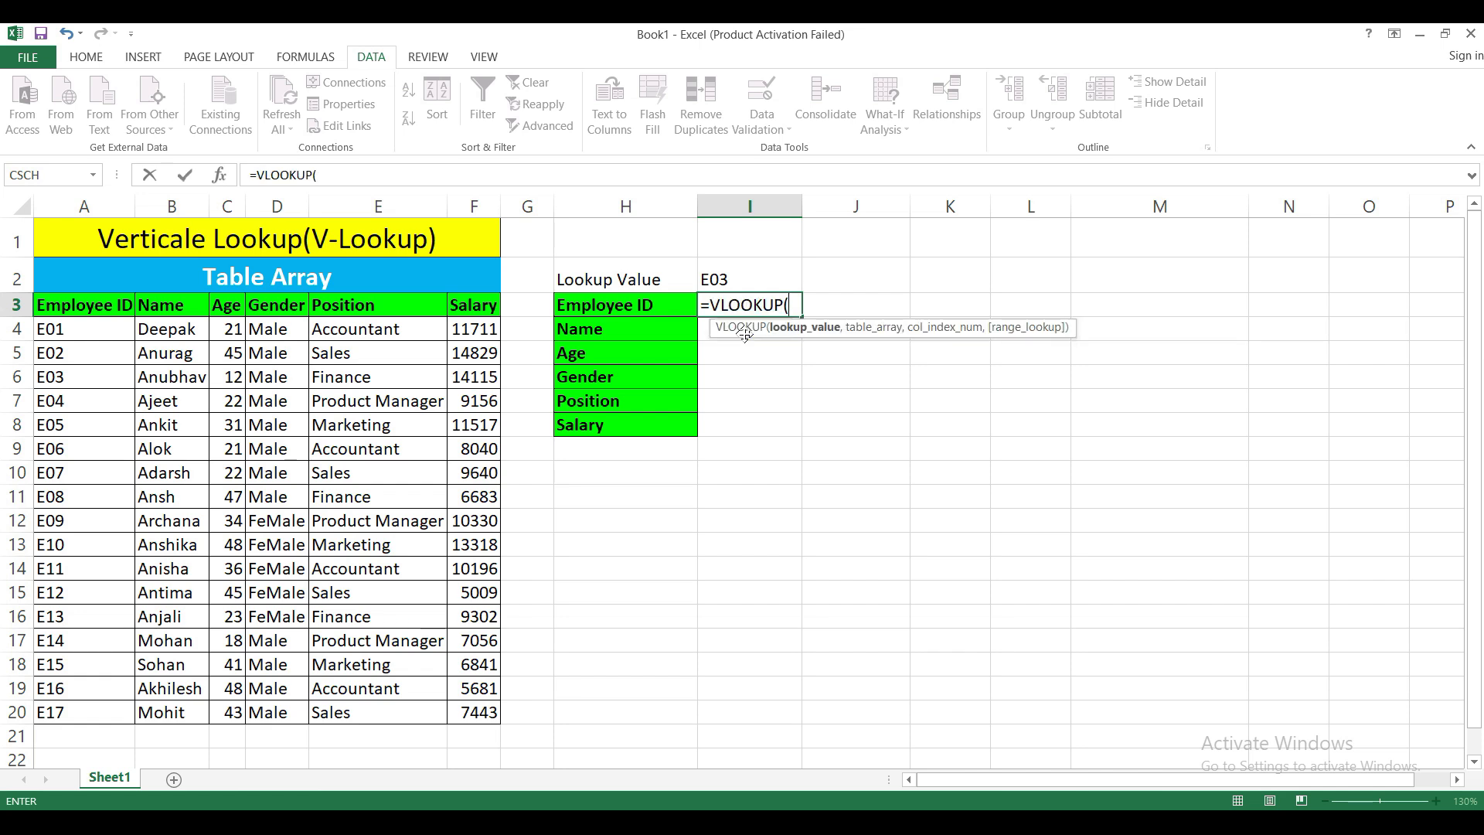
left_click(730, 276)
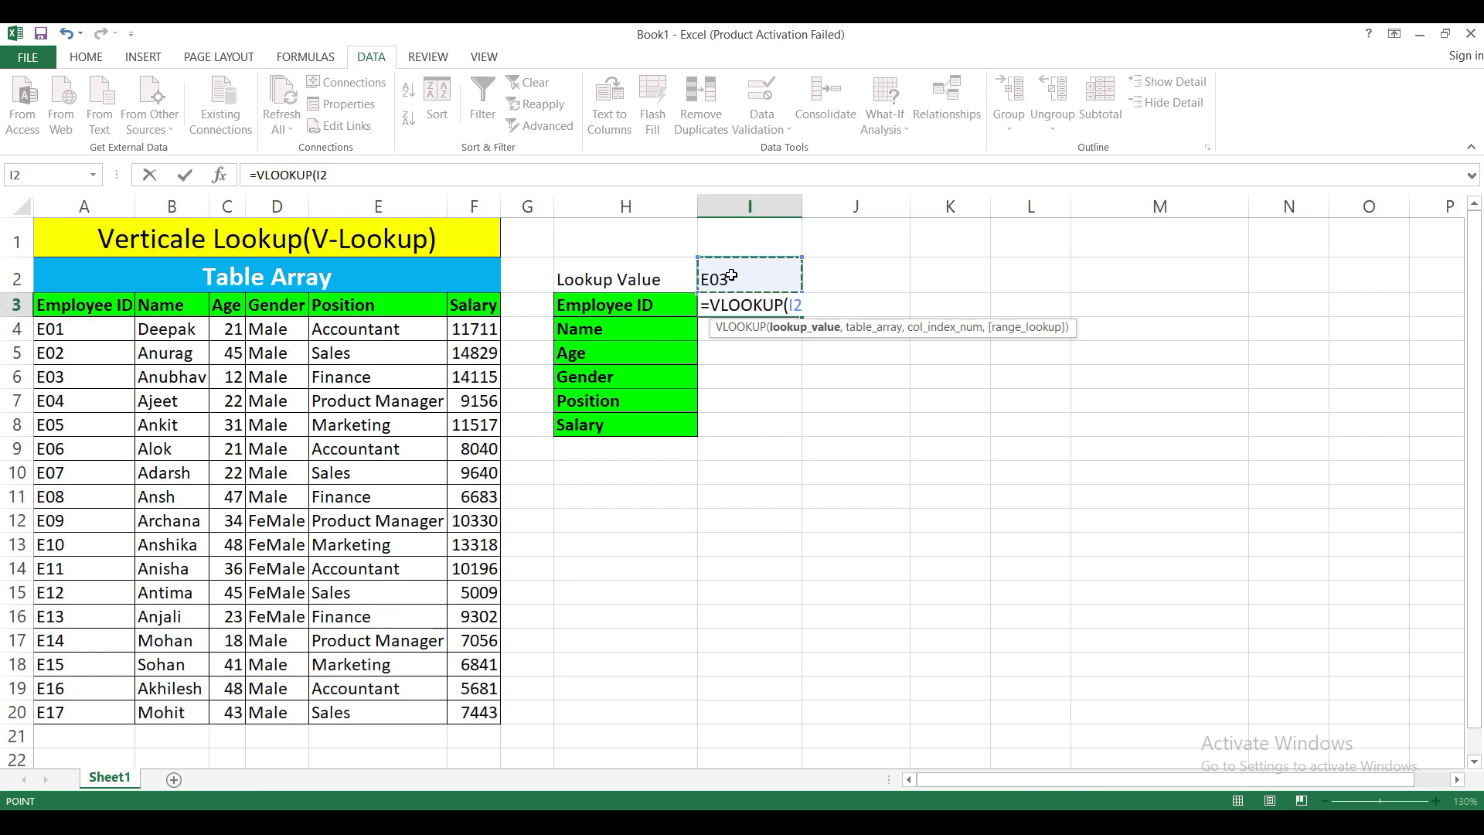
key("F4")
type(",")
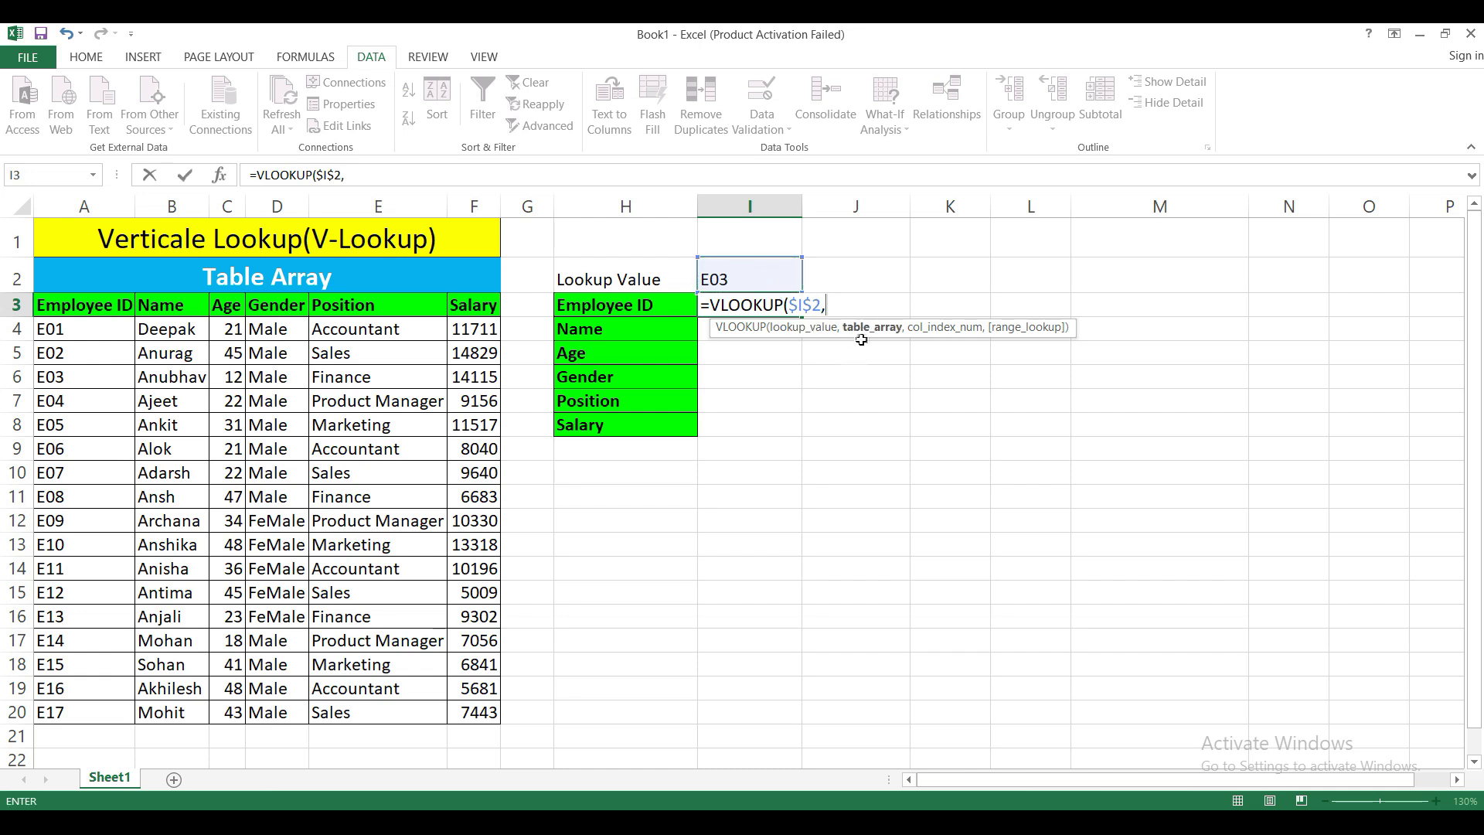
Step: Give the VLOOKUP the whole employee table including its headings, $A$3:$F$20, as an absolute table array
left_click(48, 306)
key("shift+Right")
key("shift+Right")
key("shift+Right")
key("shift+Right")
key("shift+Right")
key("shift+Up")
key("shift+Up")
key("Down")
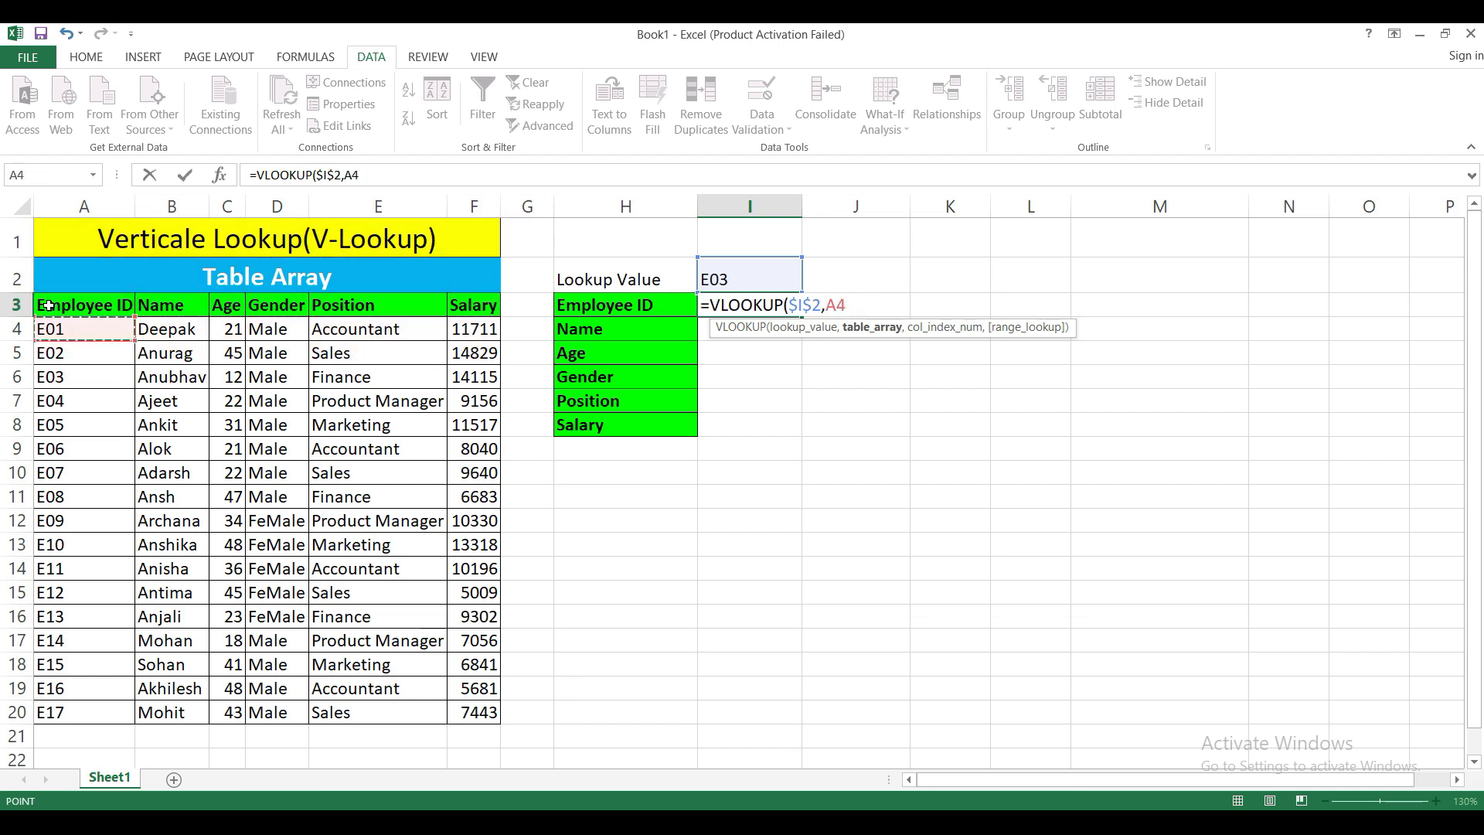
key("Up")
key("ctrl+shift+Right")
key("ctrl+shift+Down")
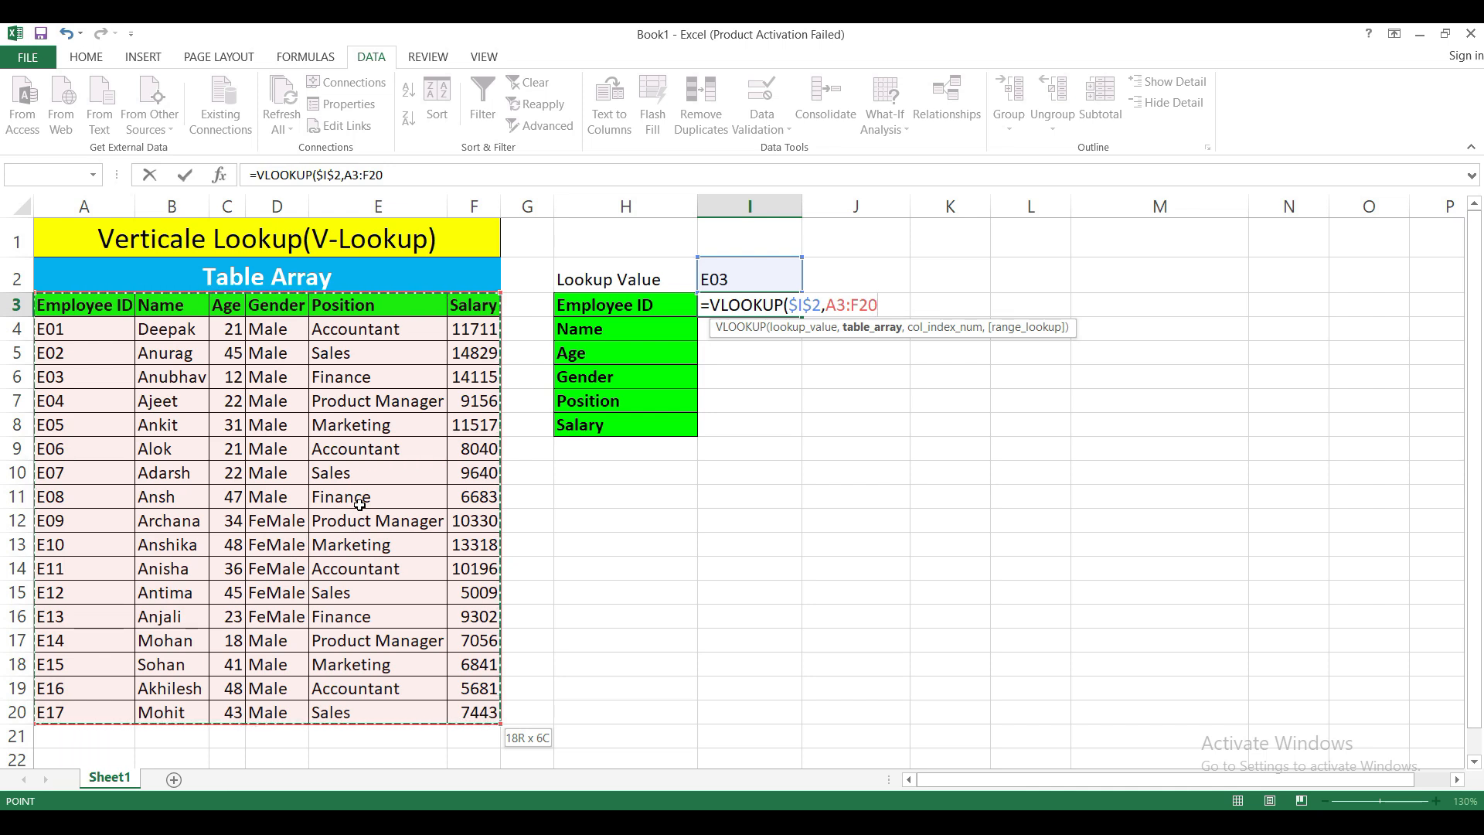
key("F4")
type(",")
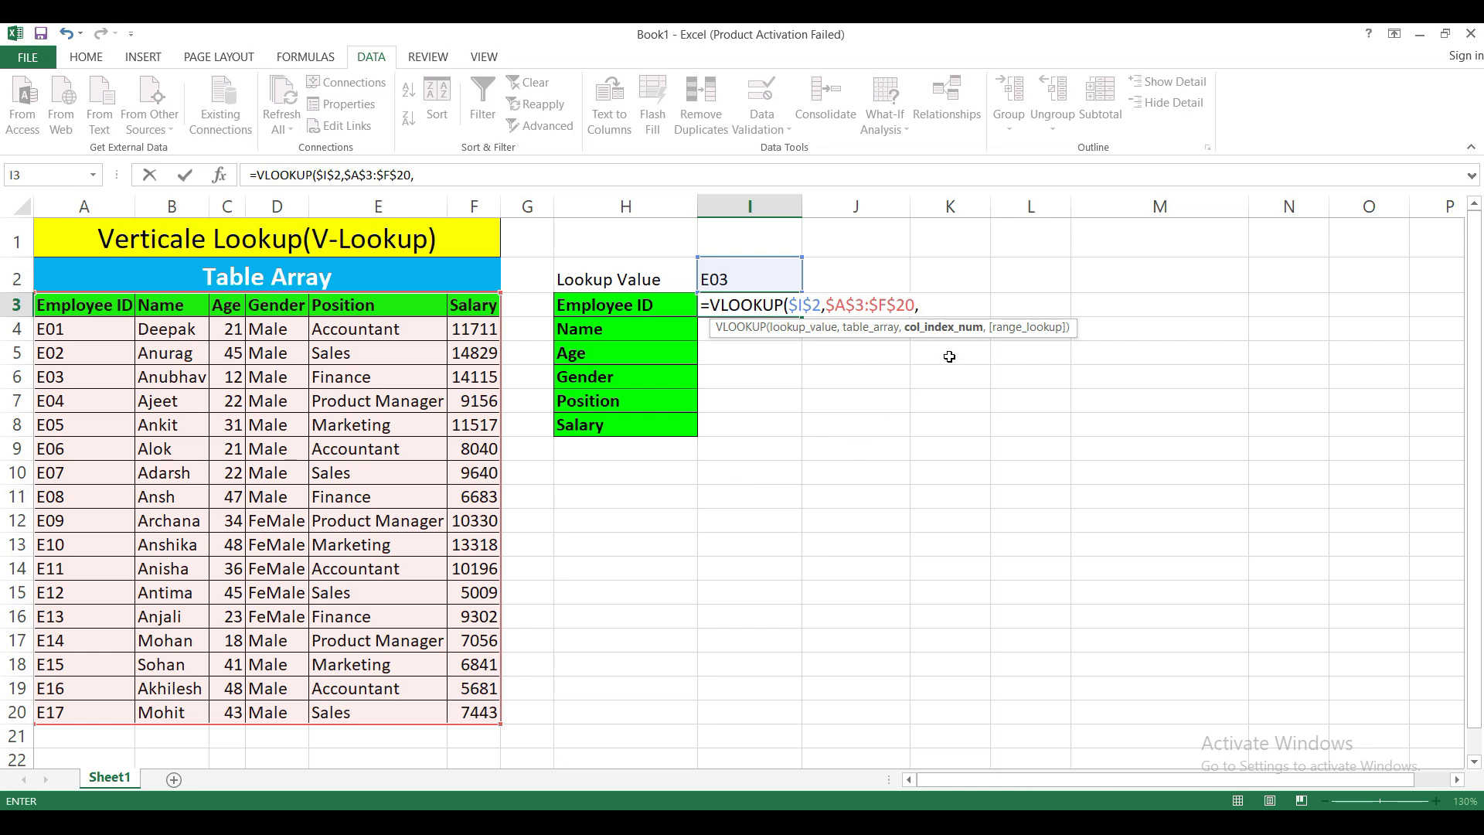
Step: Enter ROWS($A$3:F3) as the VLOOKUP's column index, with only the range's starting cell fixed, and continue to the range lookup argument
type("rows")
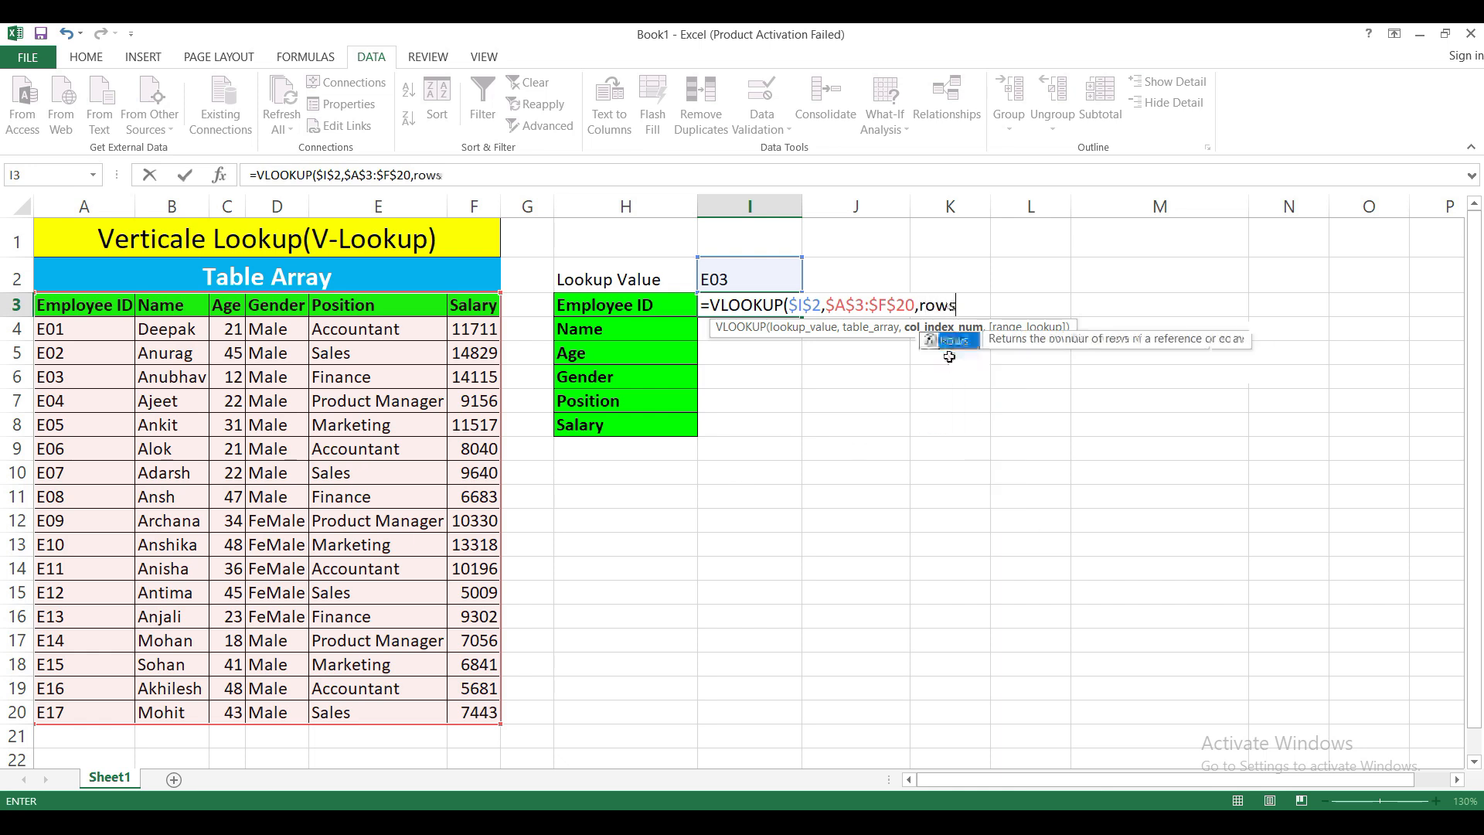
key("Tab")
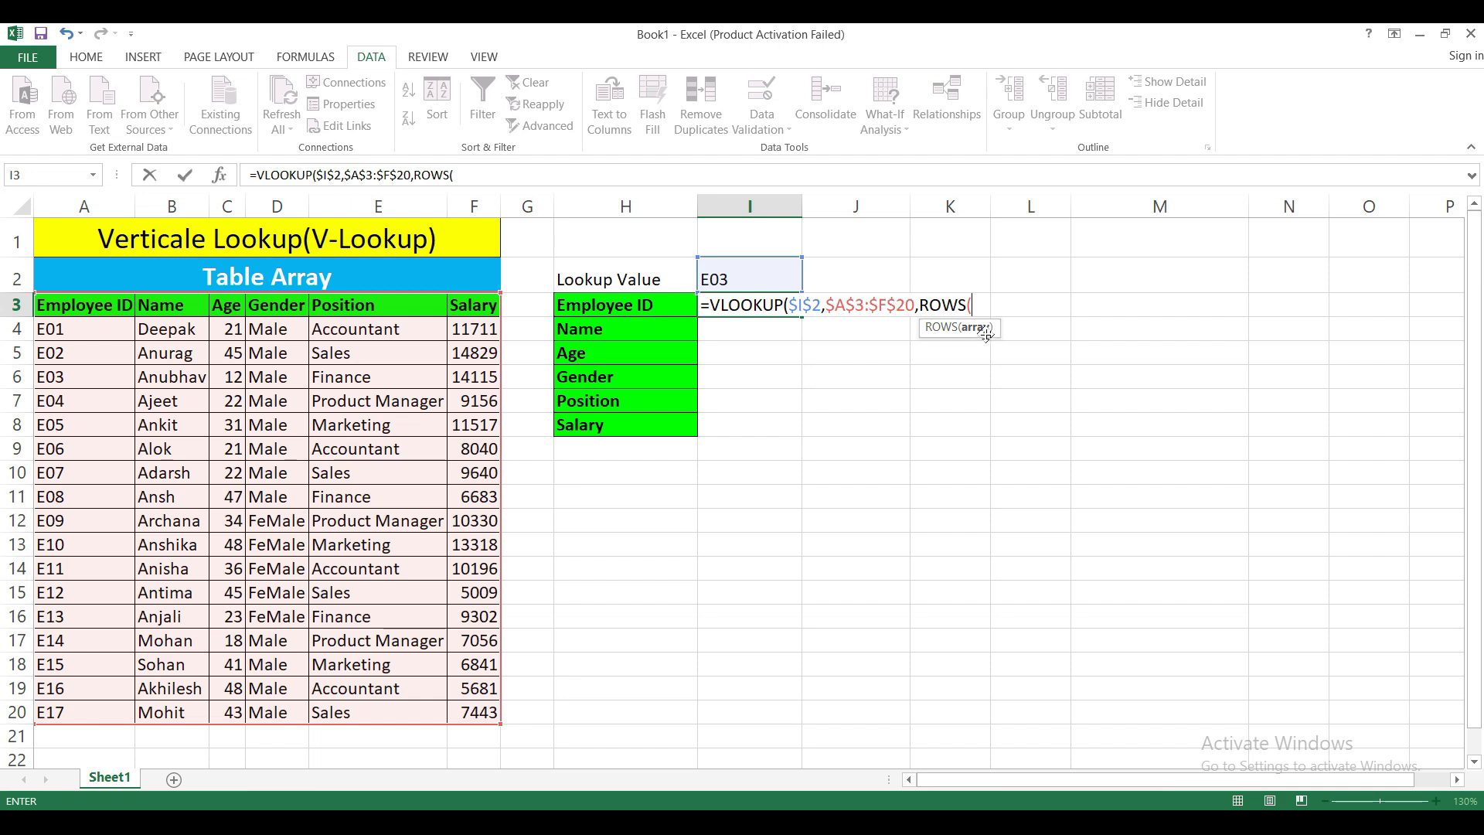
left_click(61, 306)
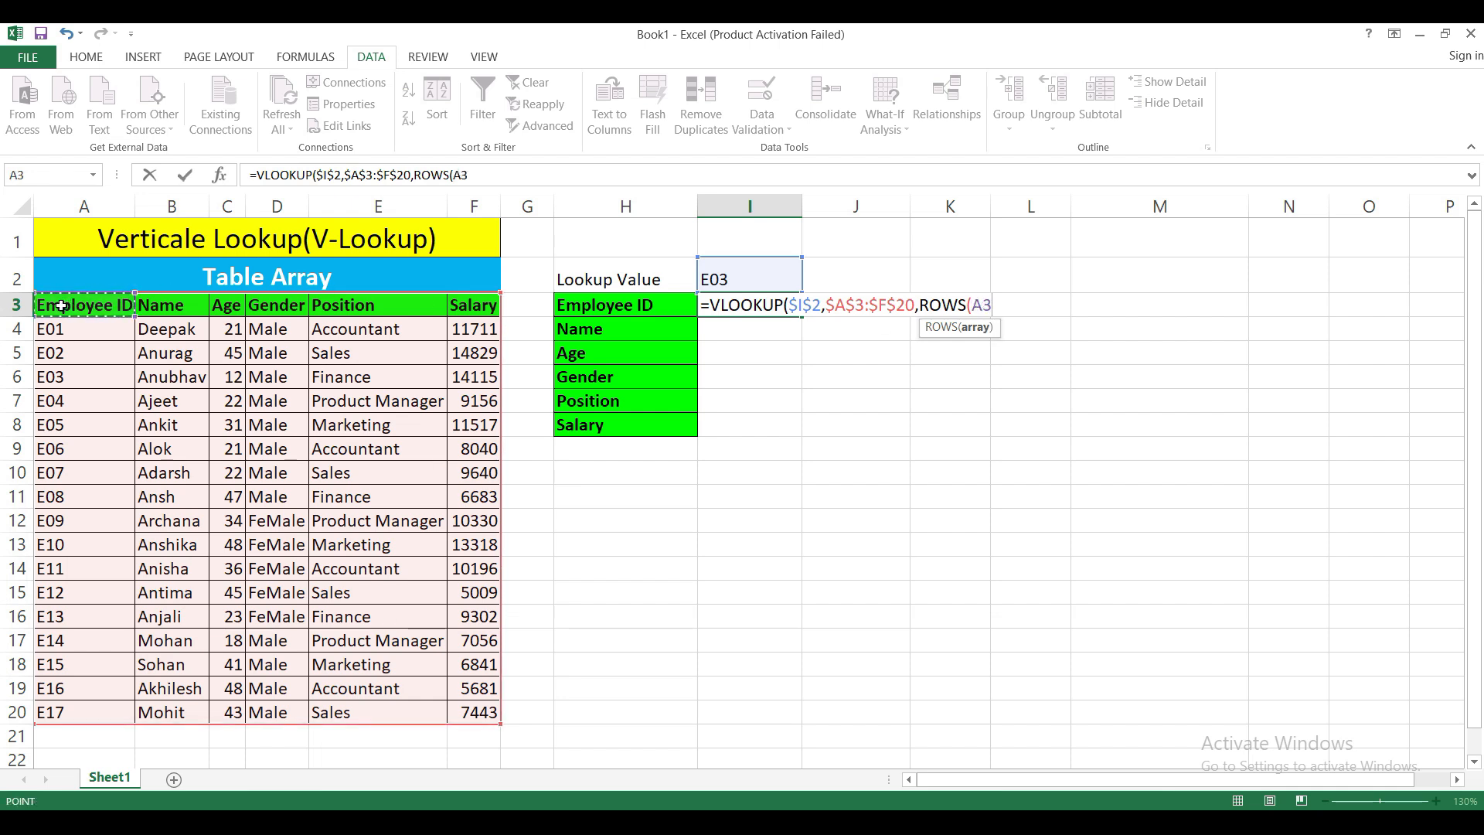
left_click_drag(61, 306, 172, 306)
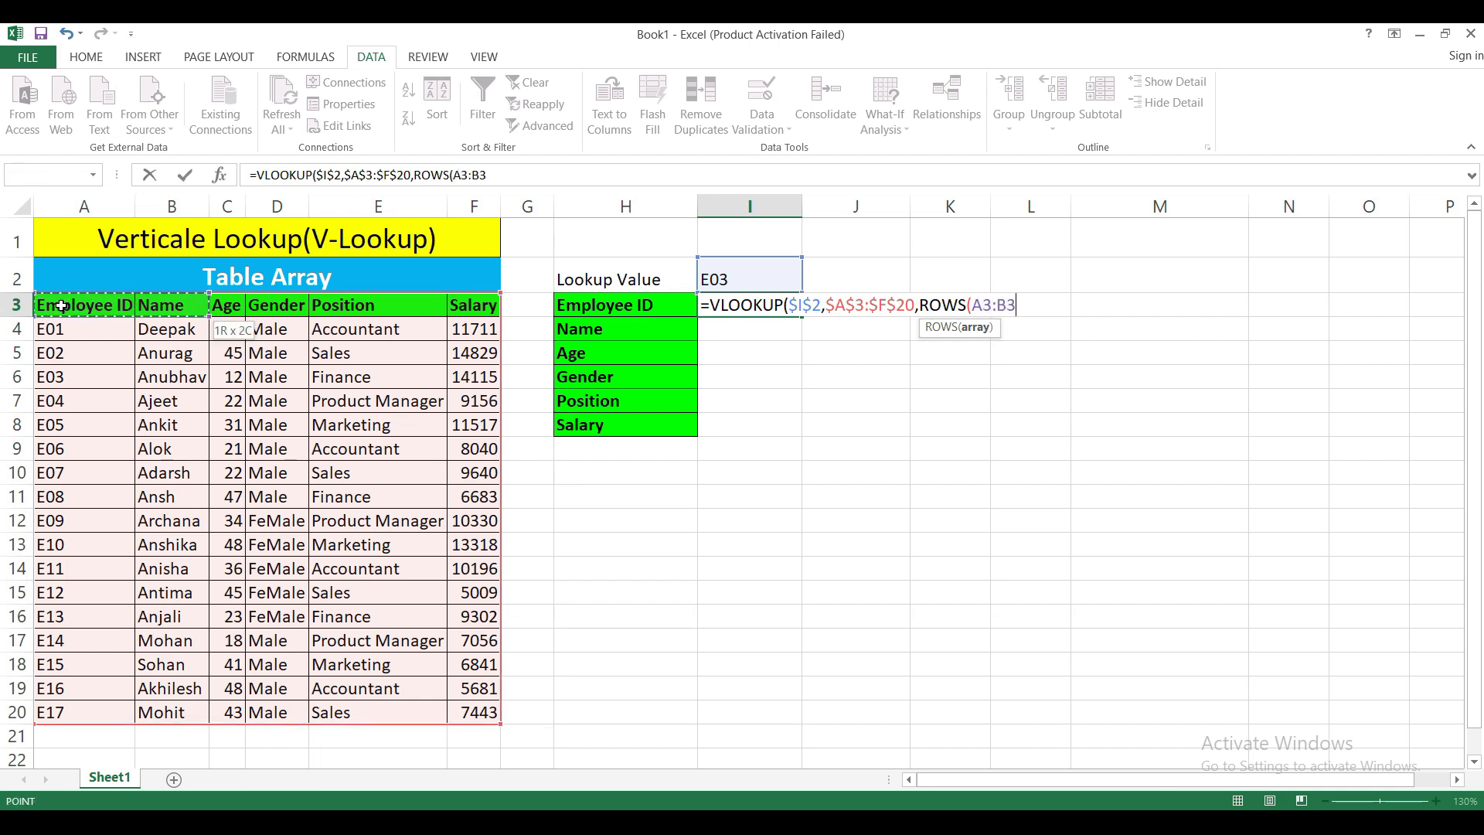
key("shift+Right")
key("shift+Right")
key("shift+Right")
key("shift+Right")
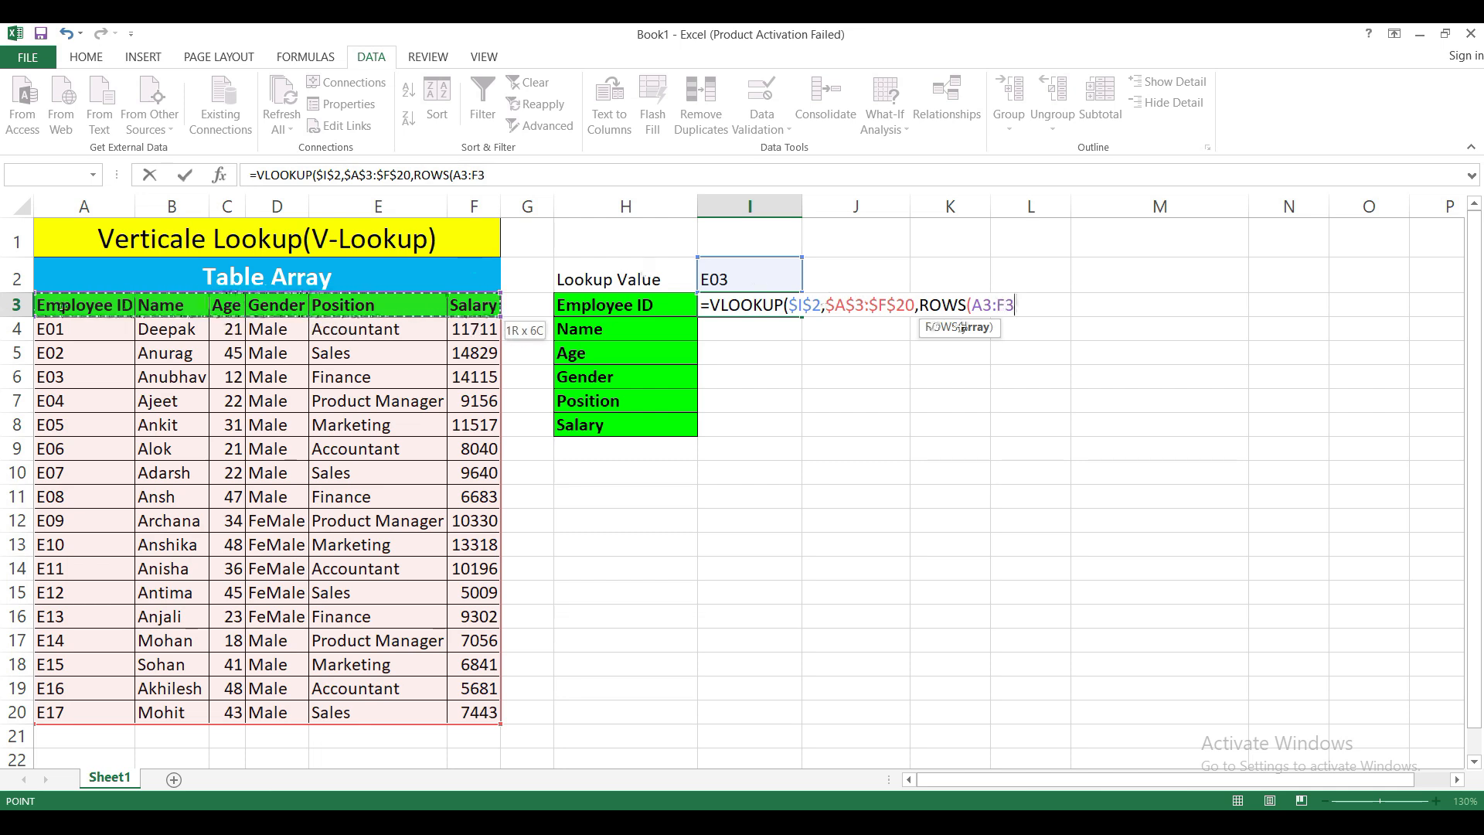
left_click(980, 307)
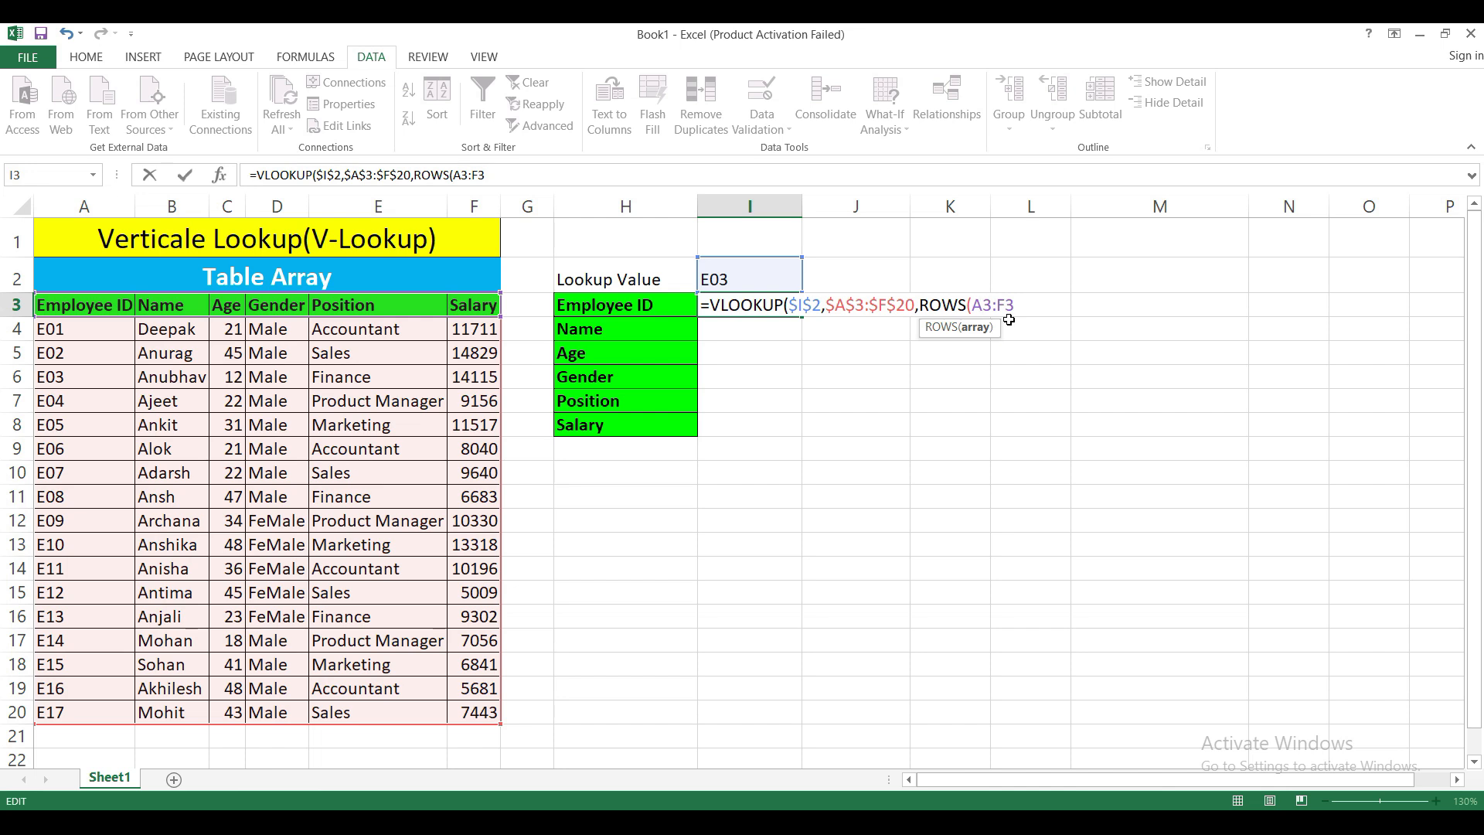
key("F4")
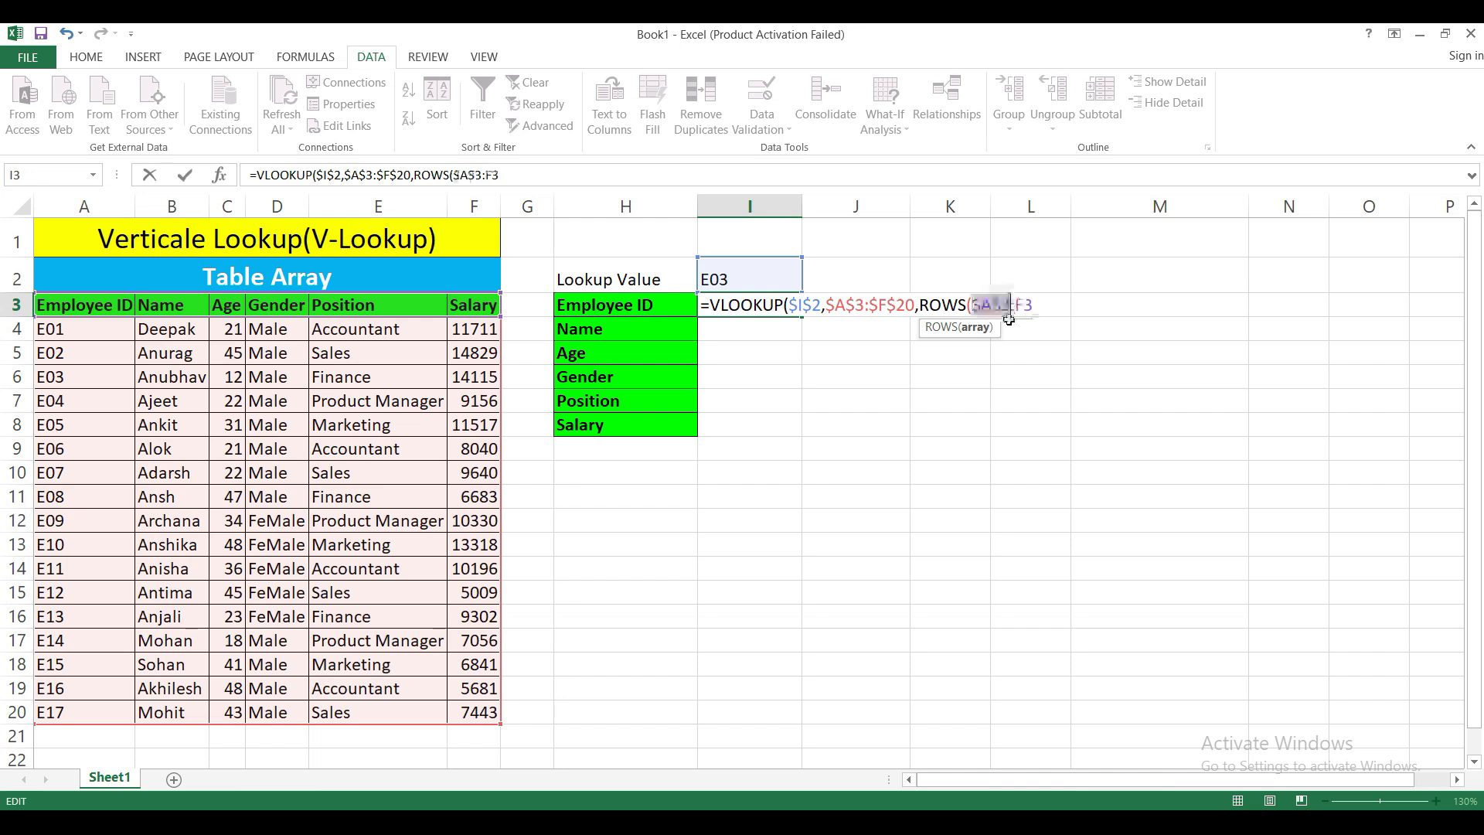
left_click(1043, 301)
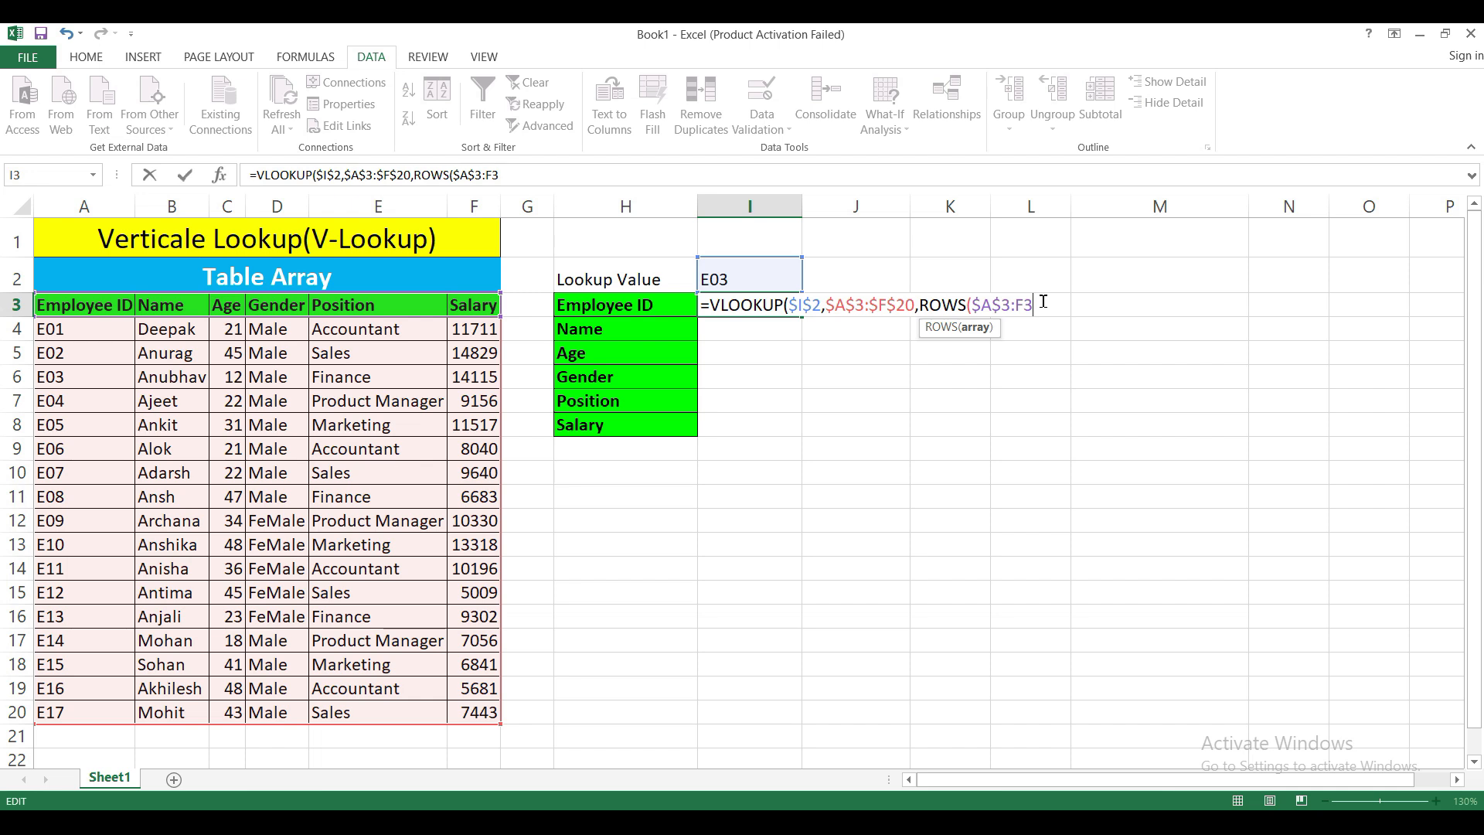
type("),")
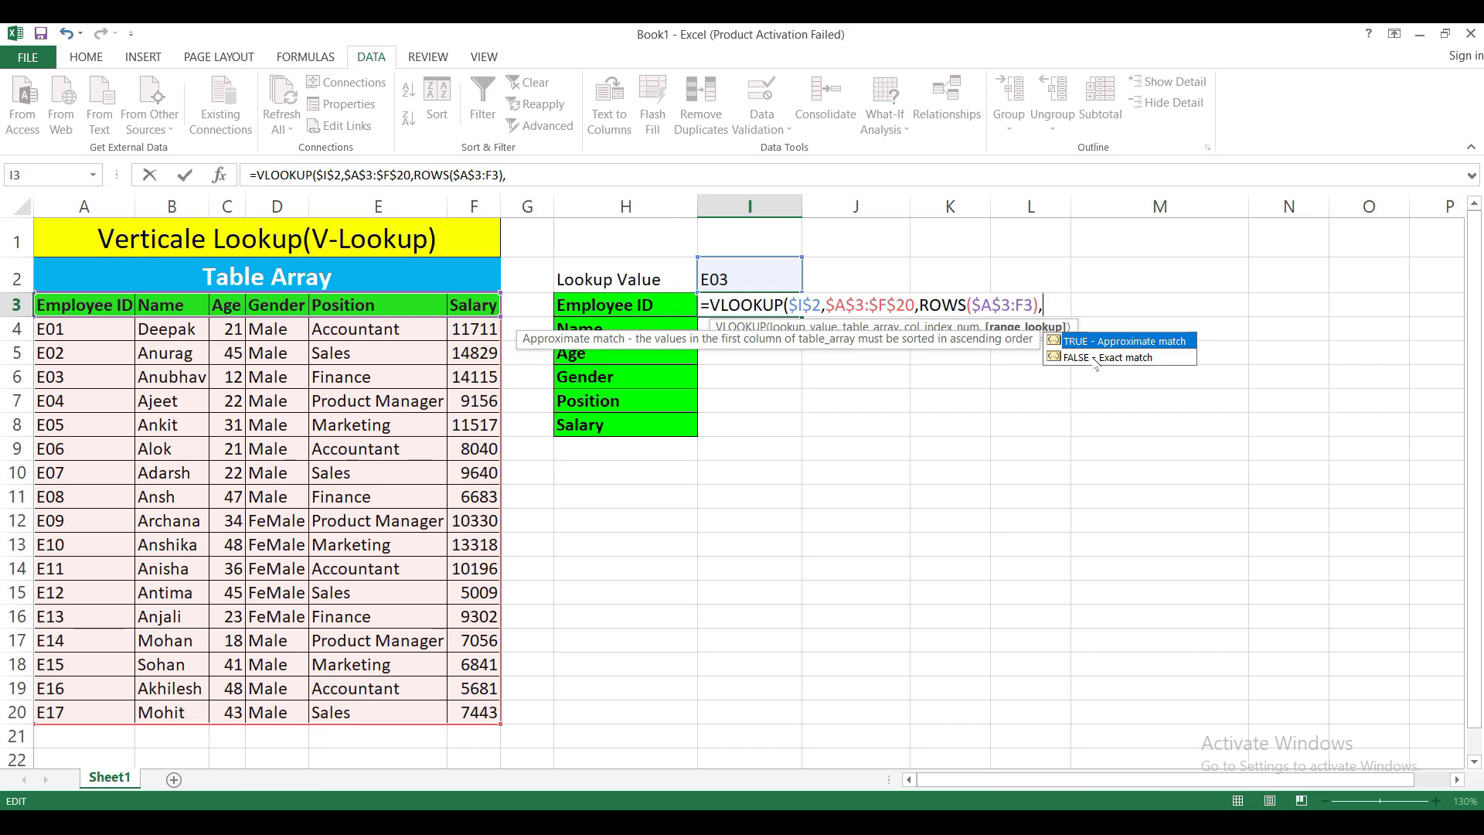
Step: Complete the VLOOKUP in I3 with 0 for an exact match and fill the formula down to the Salary row, I8
type("0)")
key("Return")
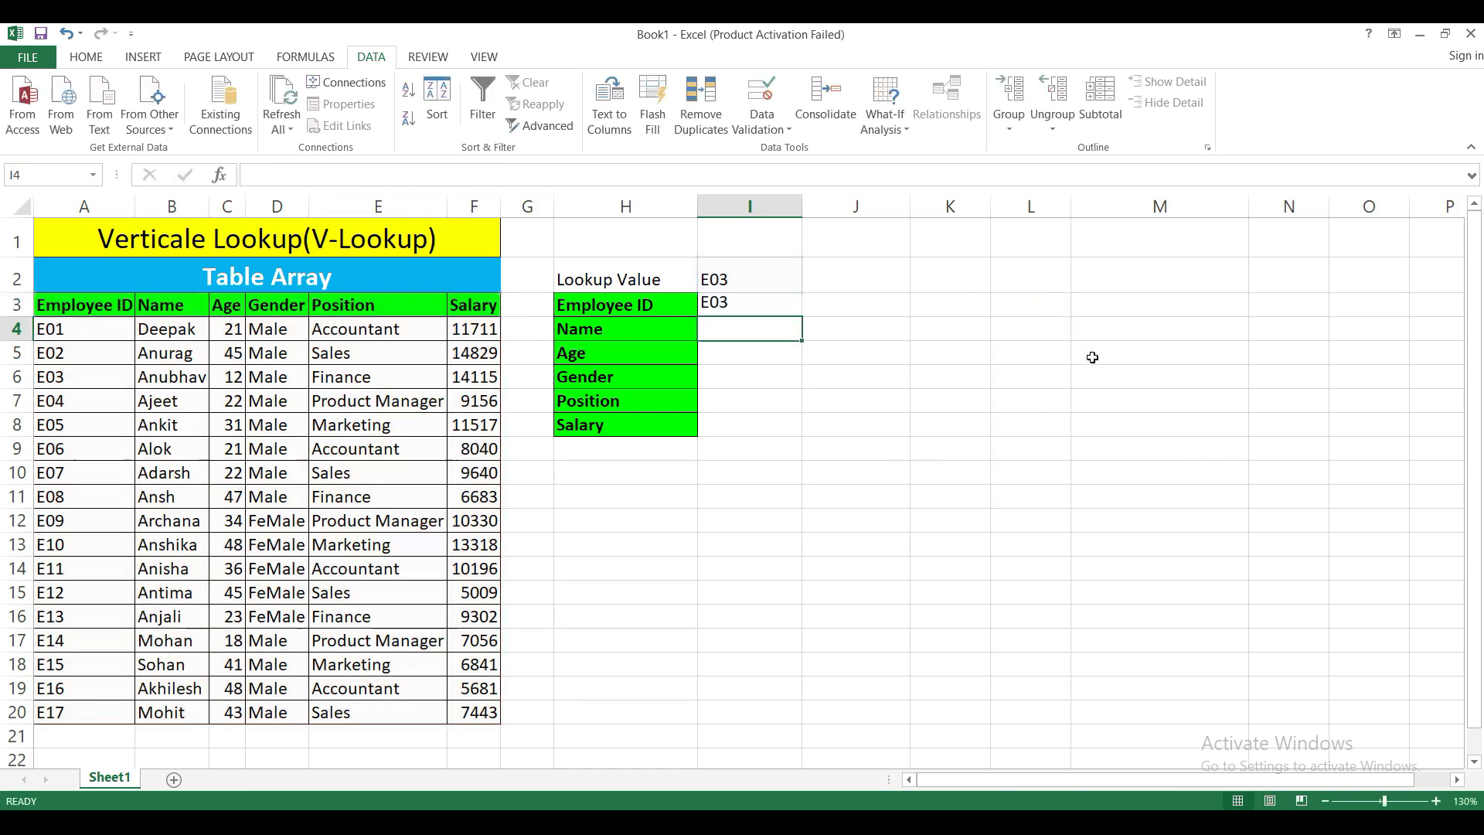
left_click(738, 308)
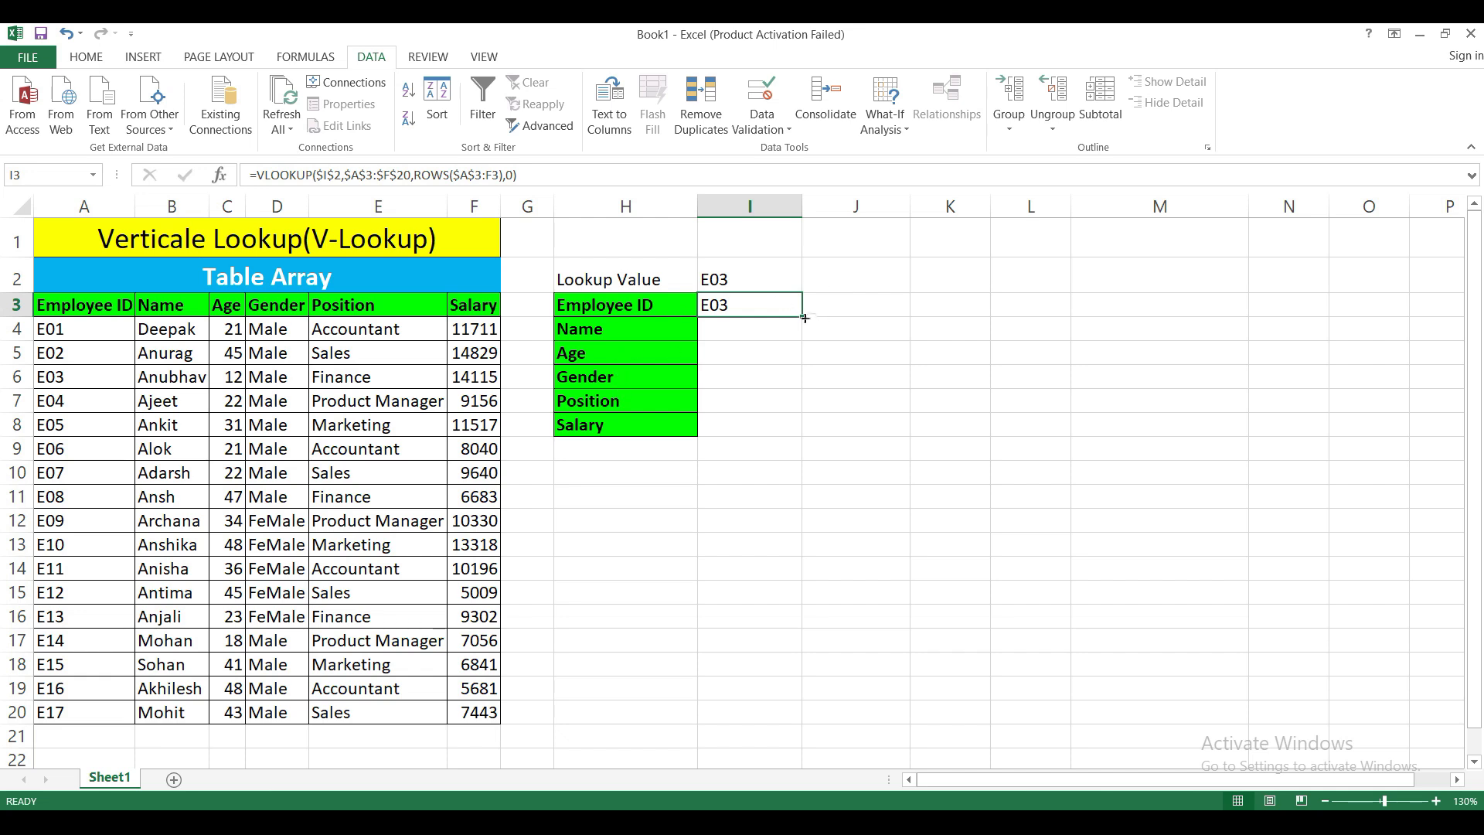
left_click_drag(803, 318, 803, 427)
key("Down")
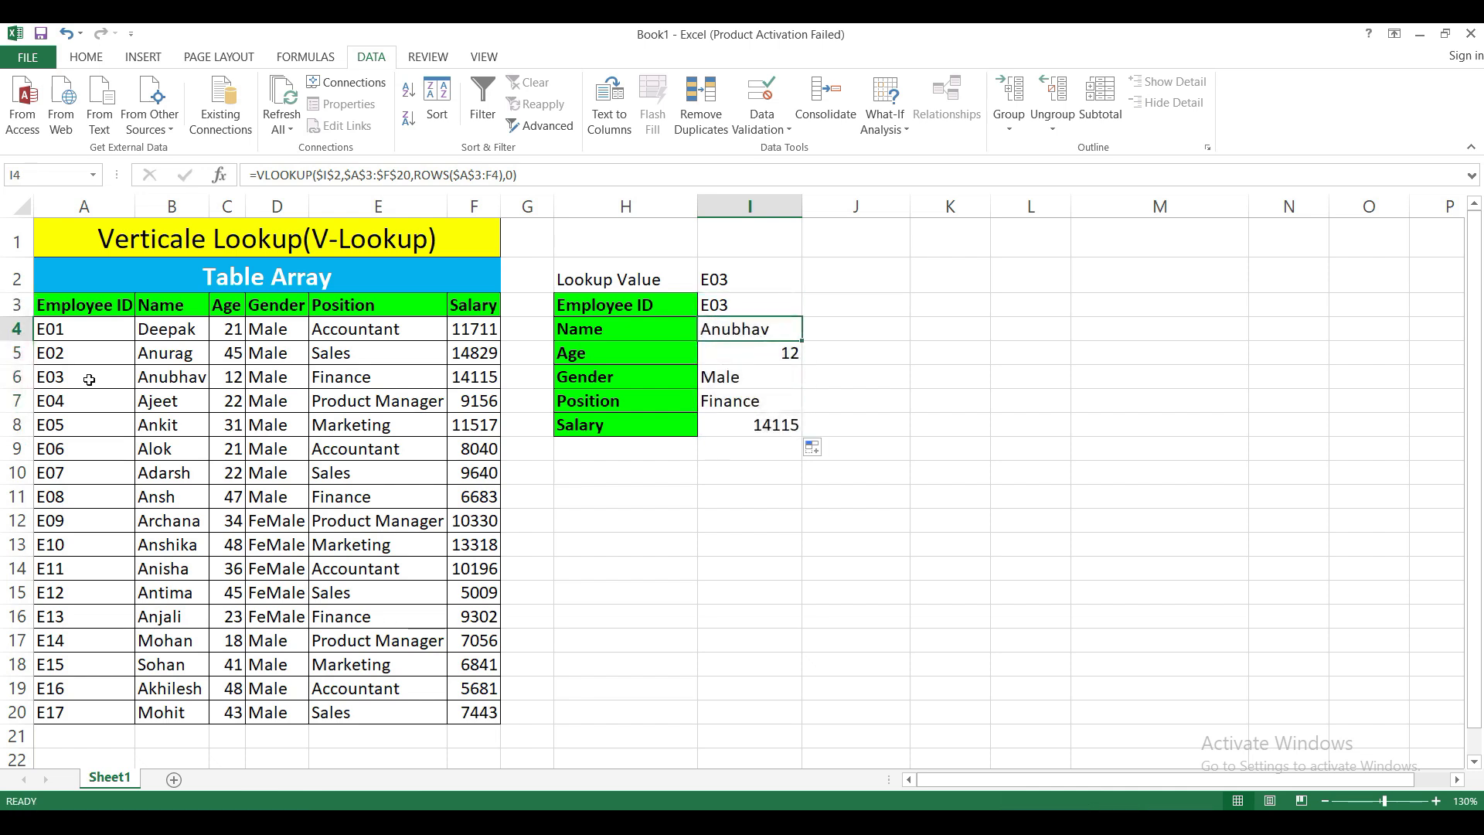
Step: Compare the E03 record in the employee table, field by field through Salary, with the details returned in the lookup form
left_click(89, 380)
key("Right")
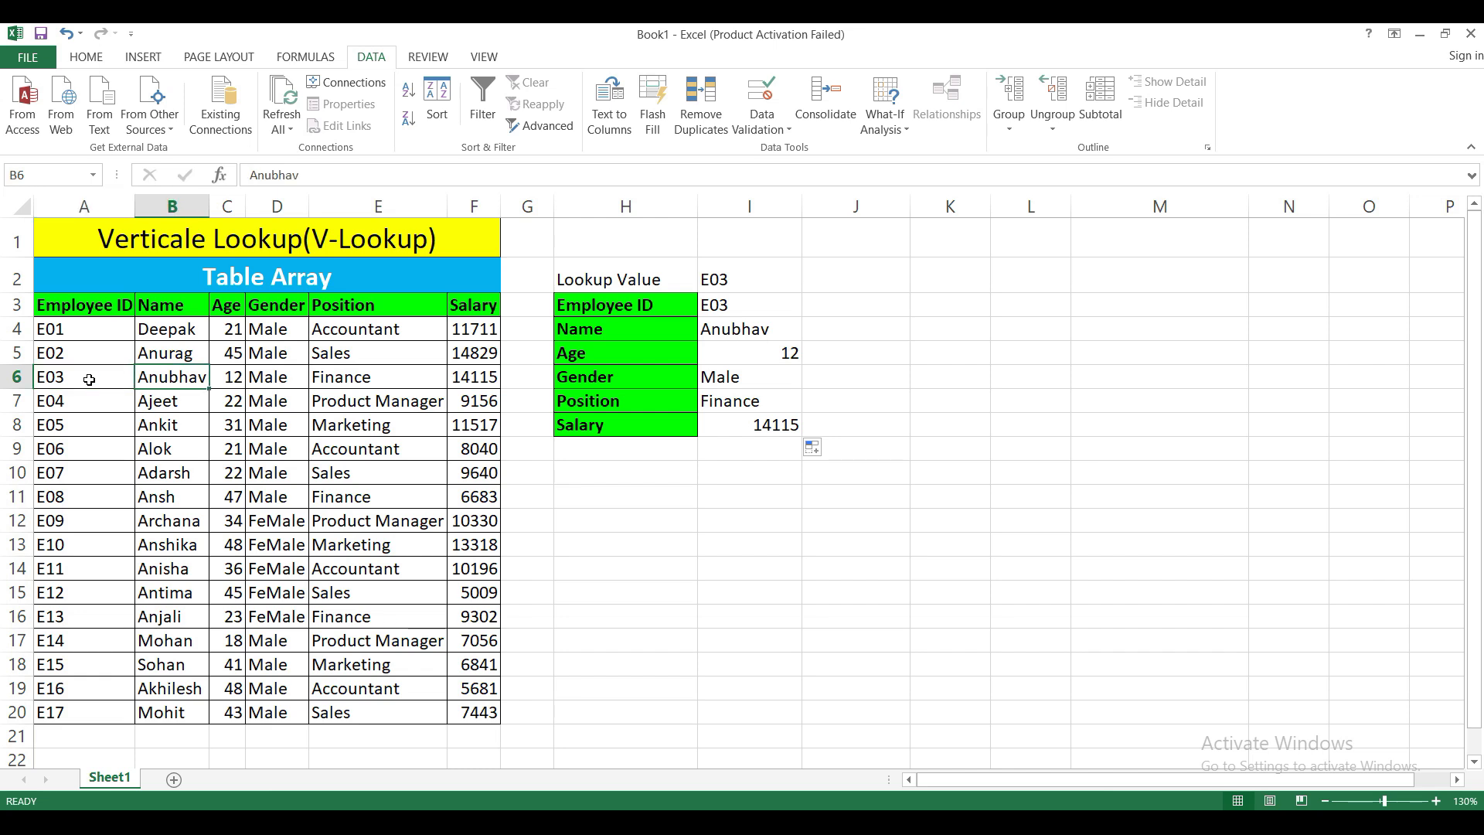
key("Right")
key("Right")
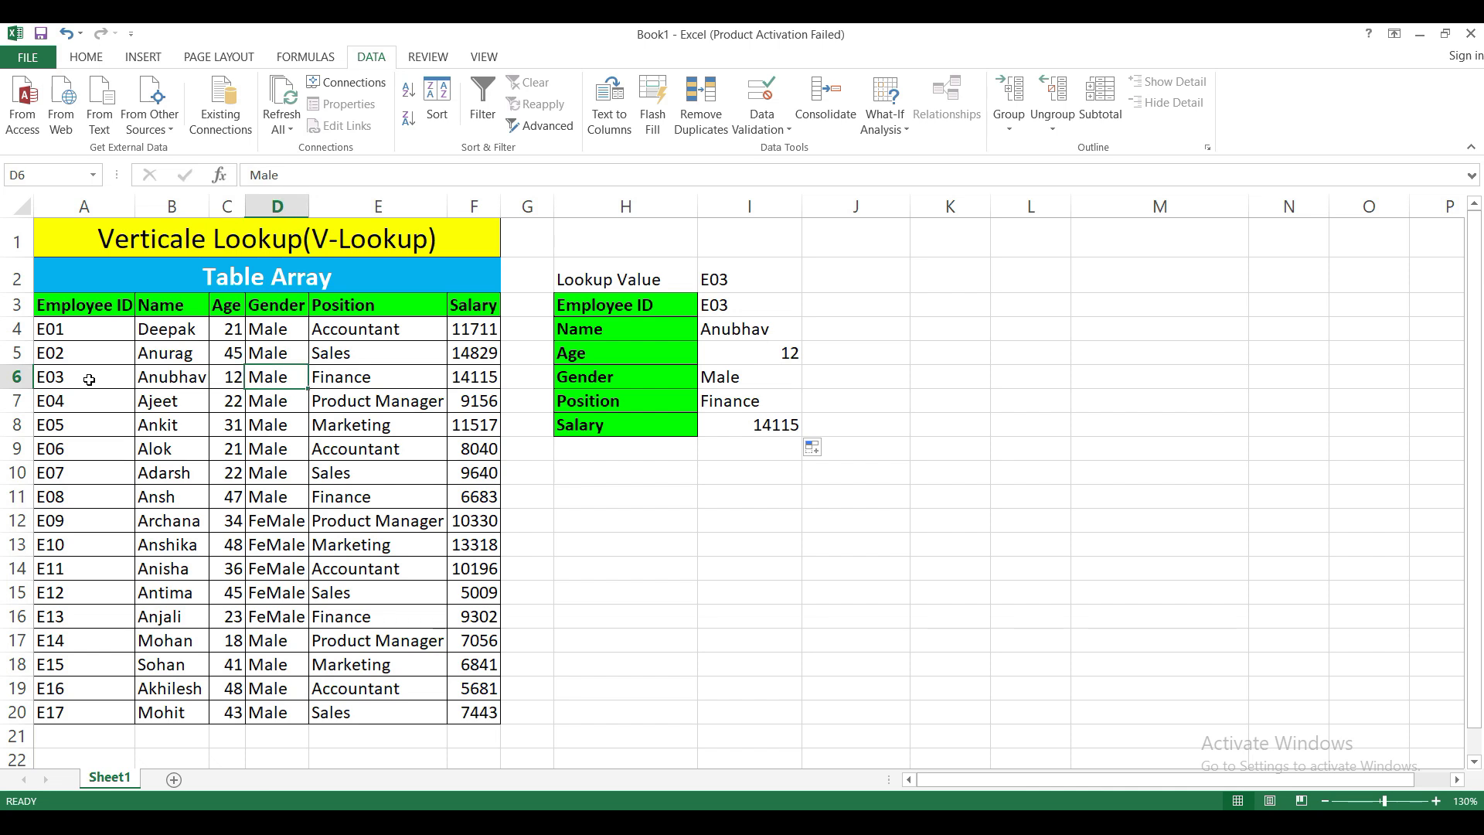
key("Right")
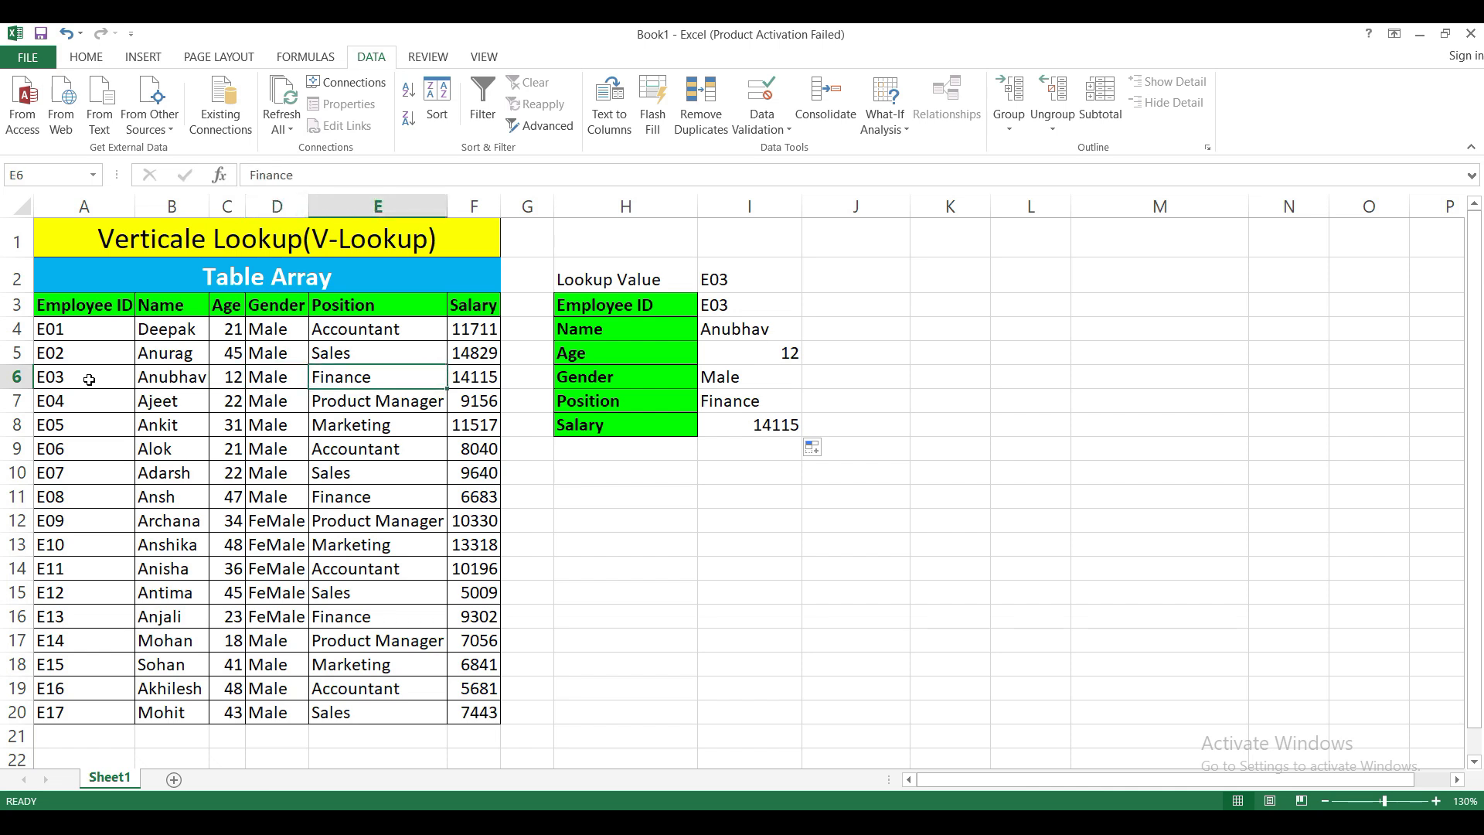
key("Right")
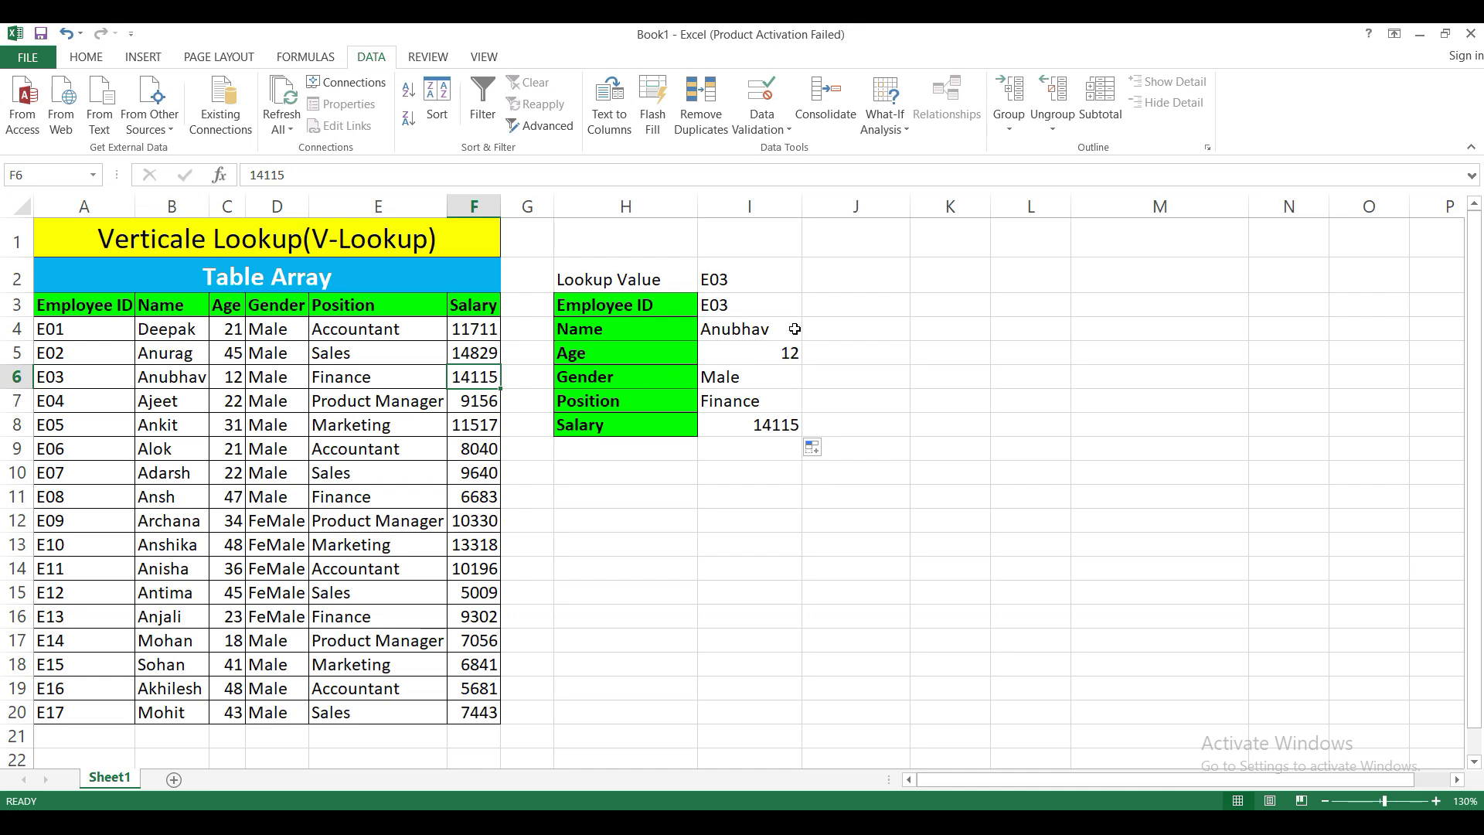
left_click(762, 302)
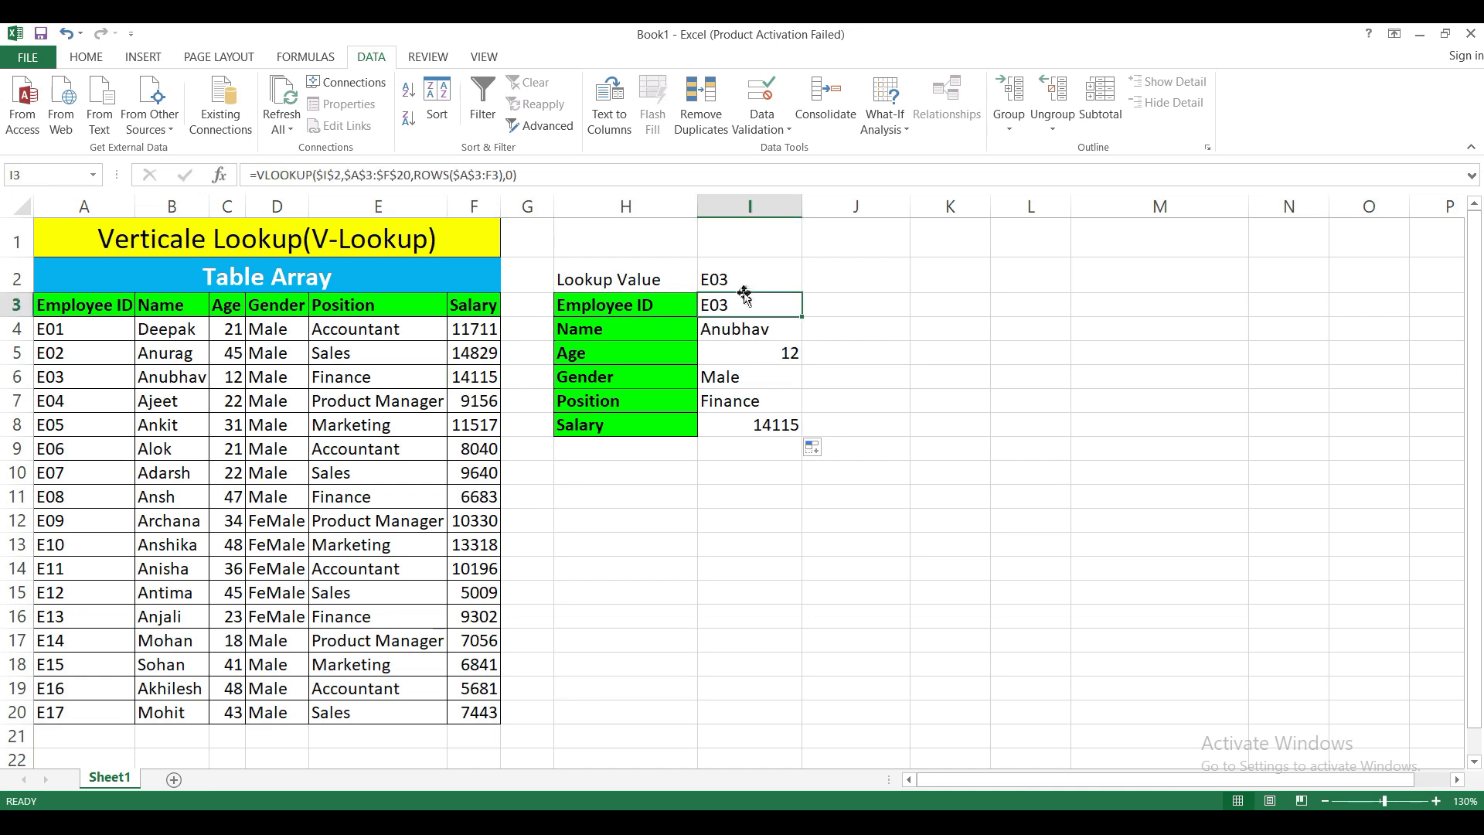
Step: Test the lookup form by choosing E07, followed by E14, from the validation list in I2
left_click(741, 272)
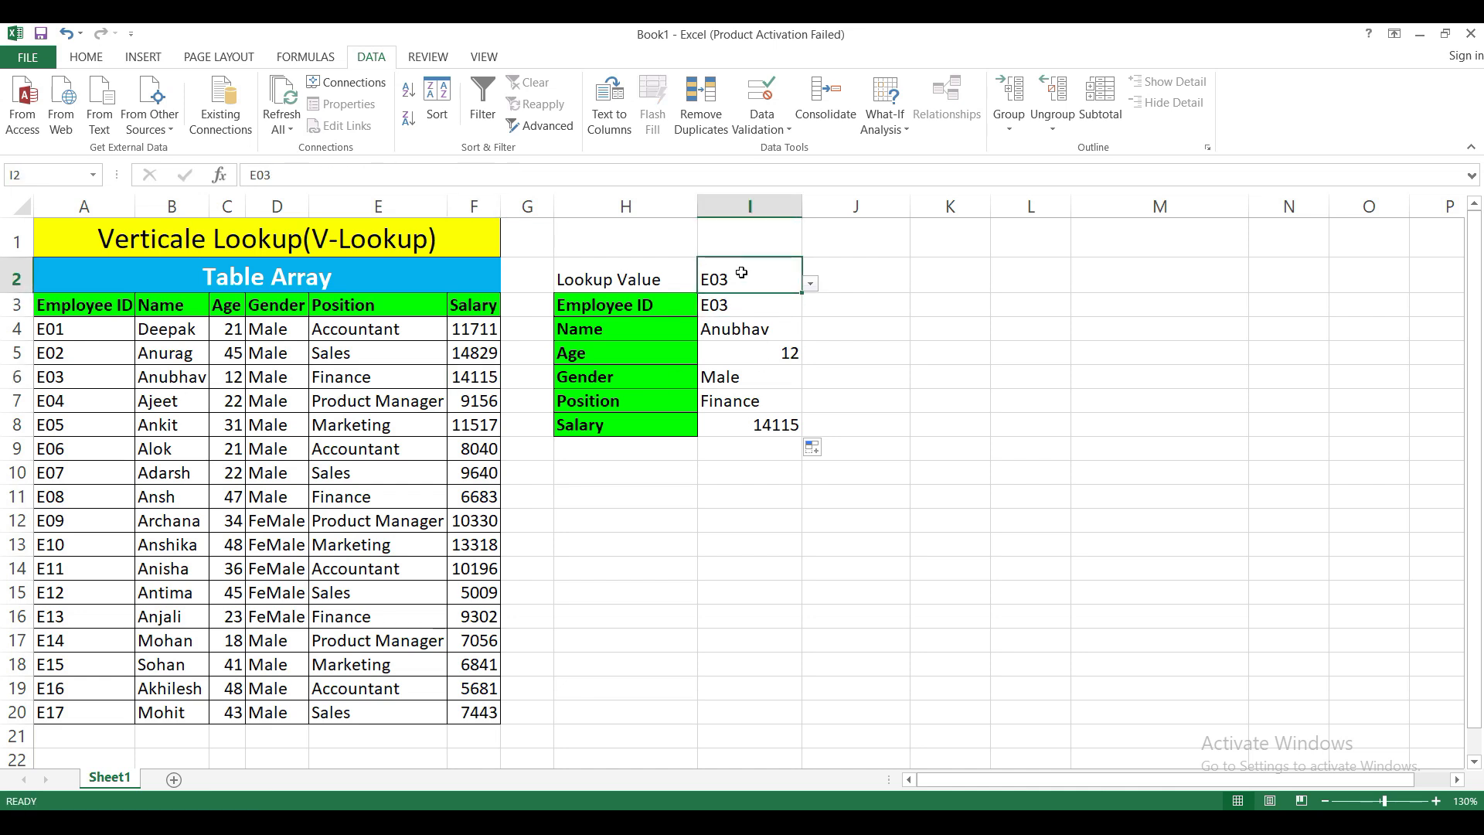
left_click(809, 284)
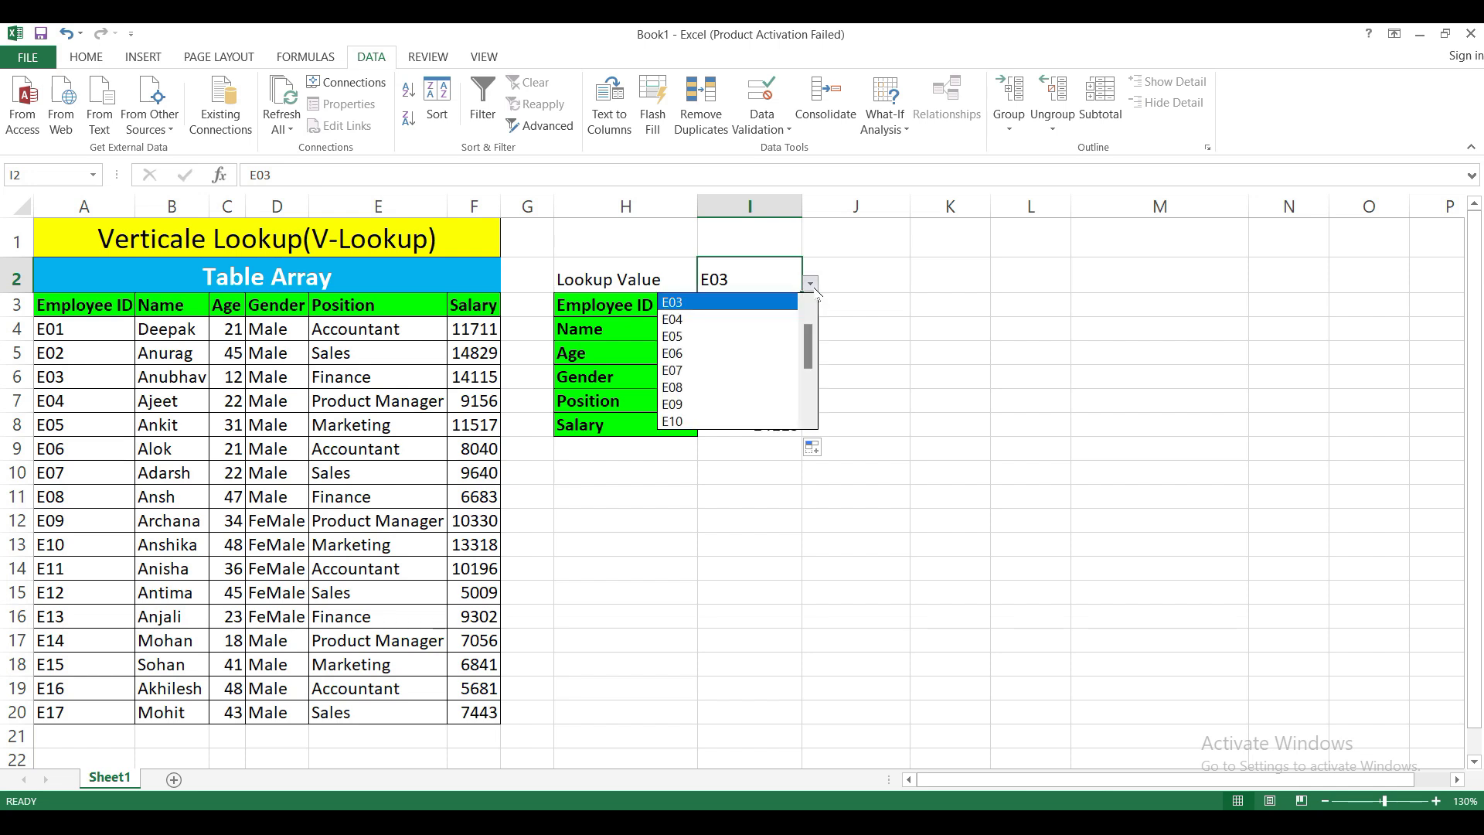
left_click(726, 371)
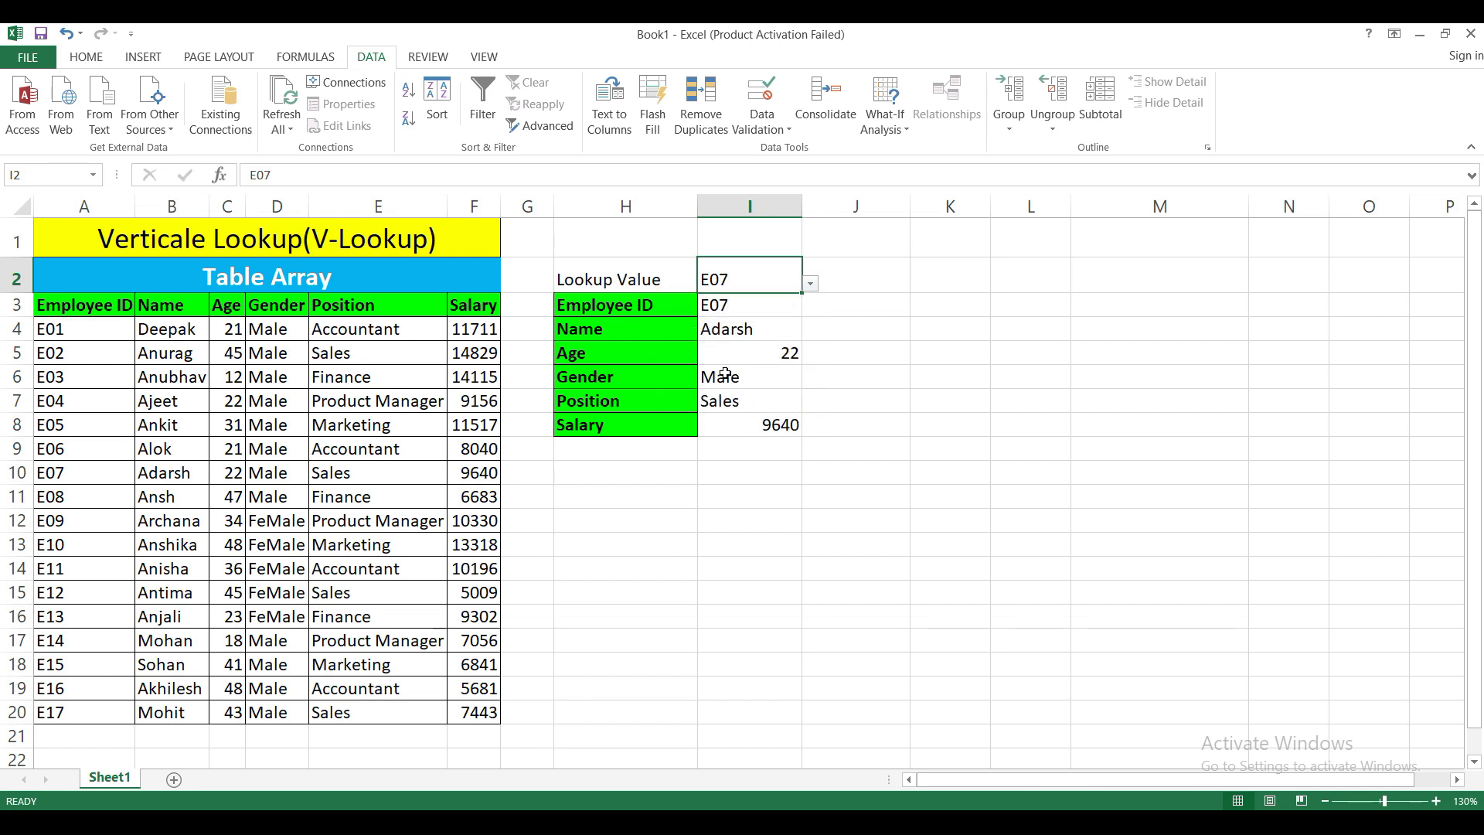
left_click(812, 286)
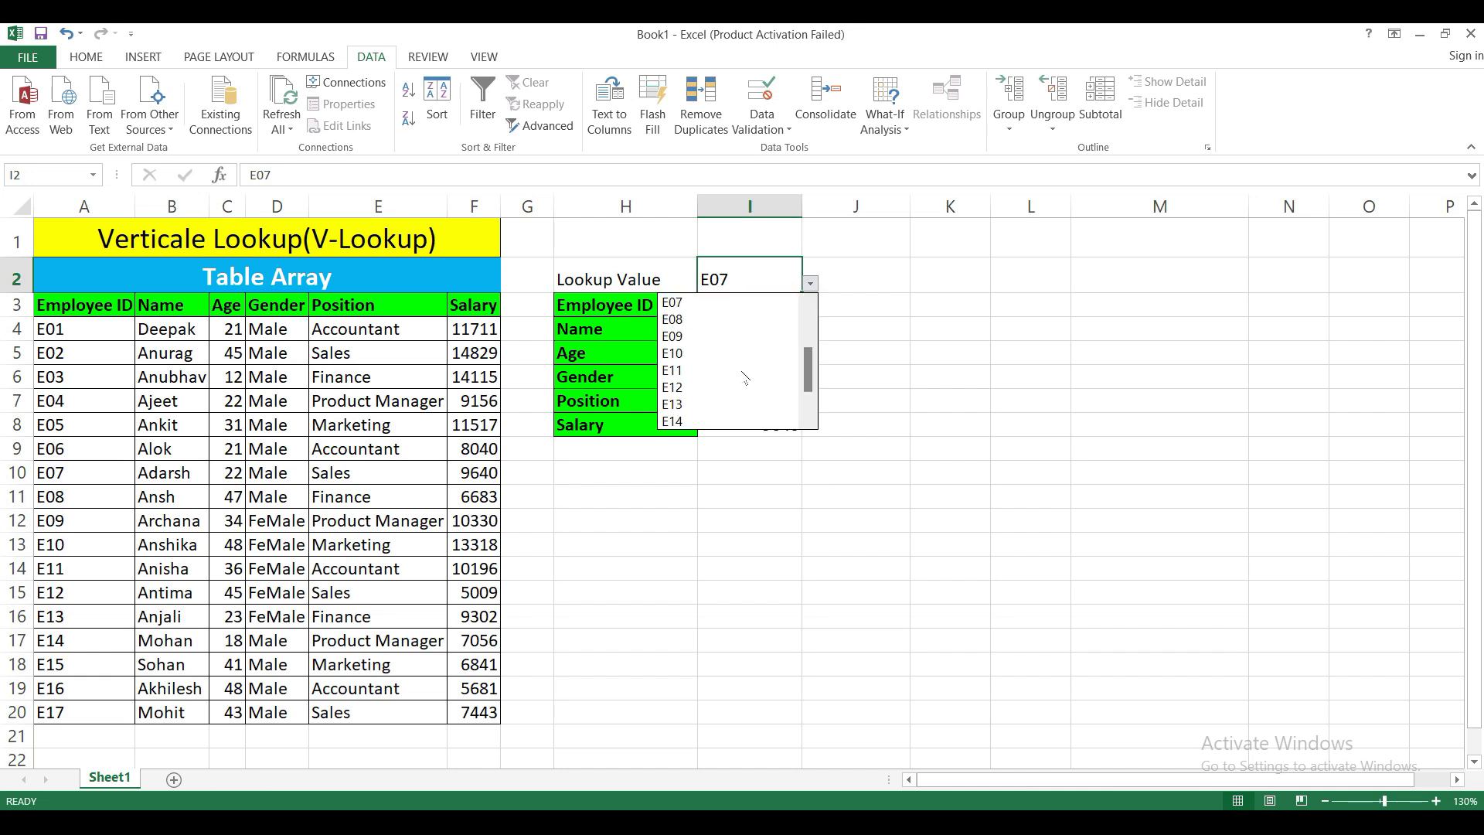
left_click(764, 422)
left_click(742, 309)
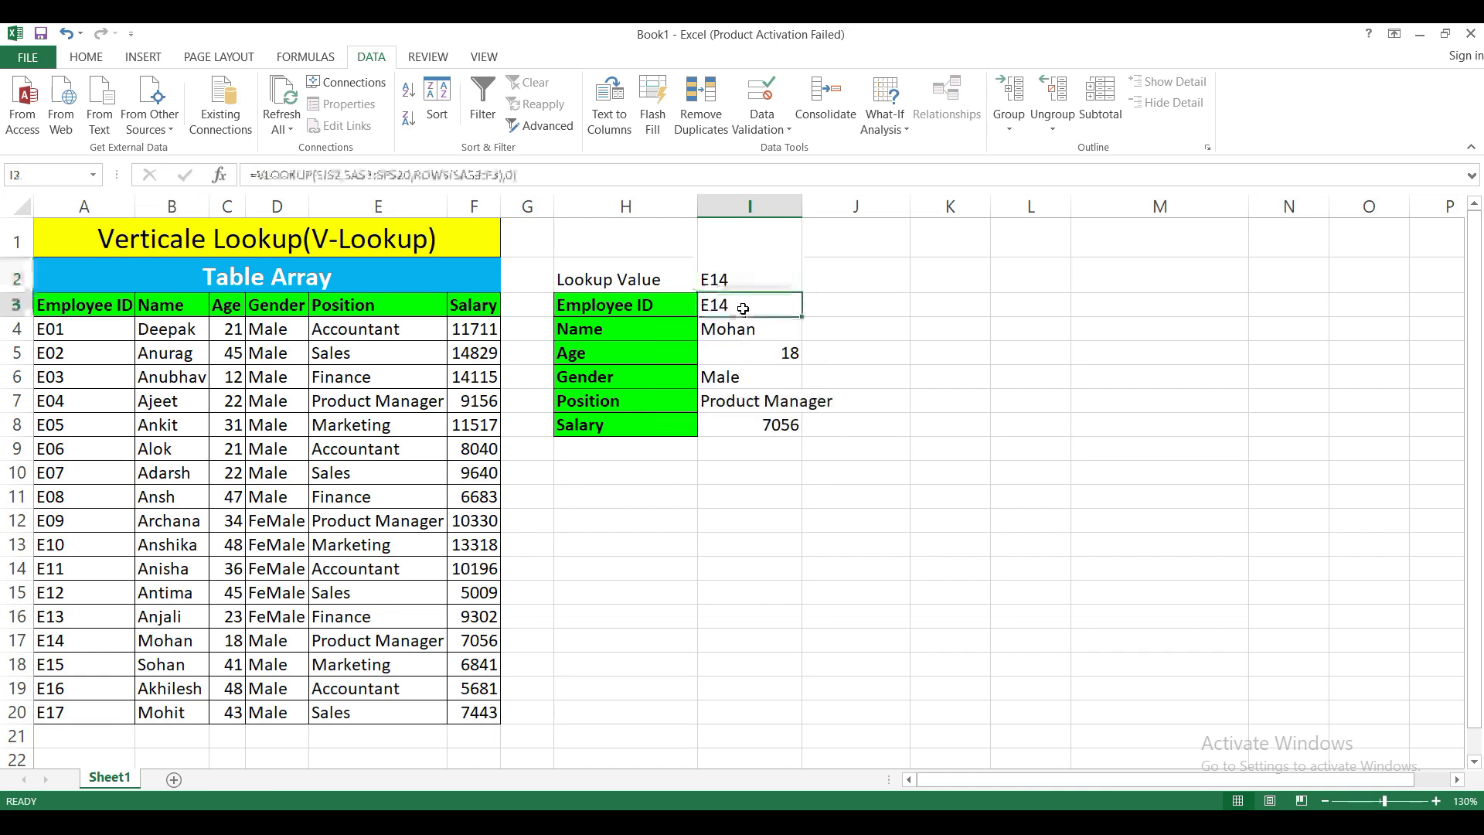